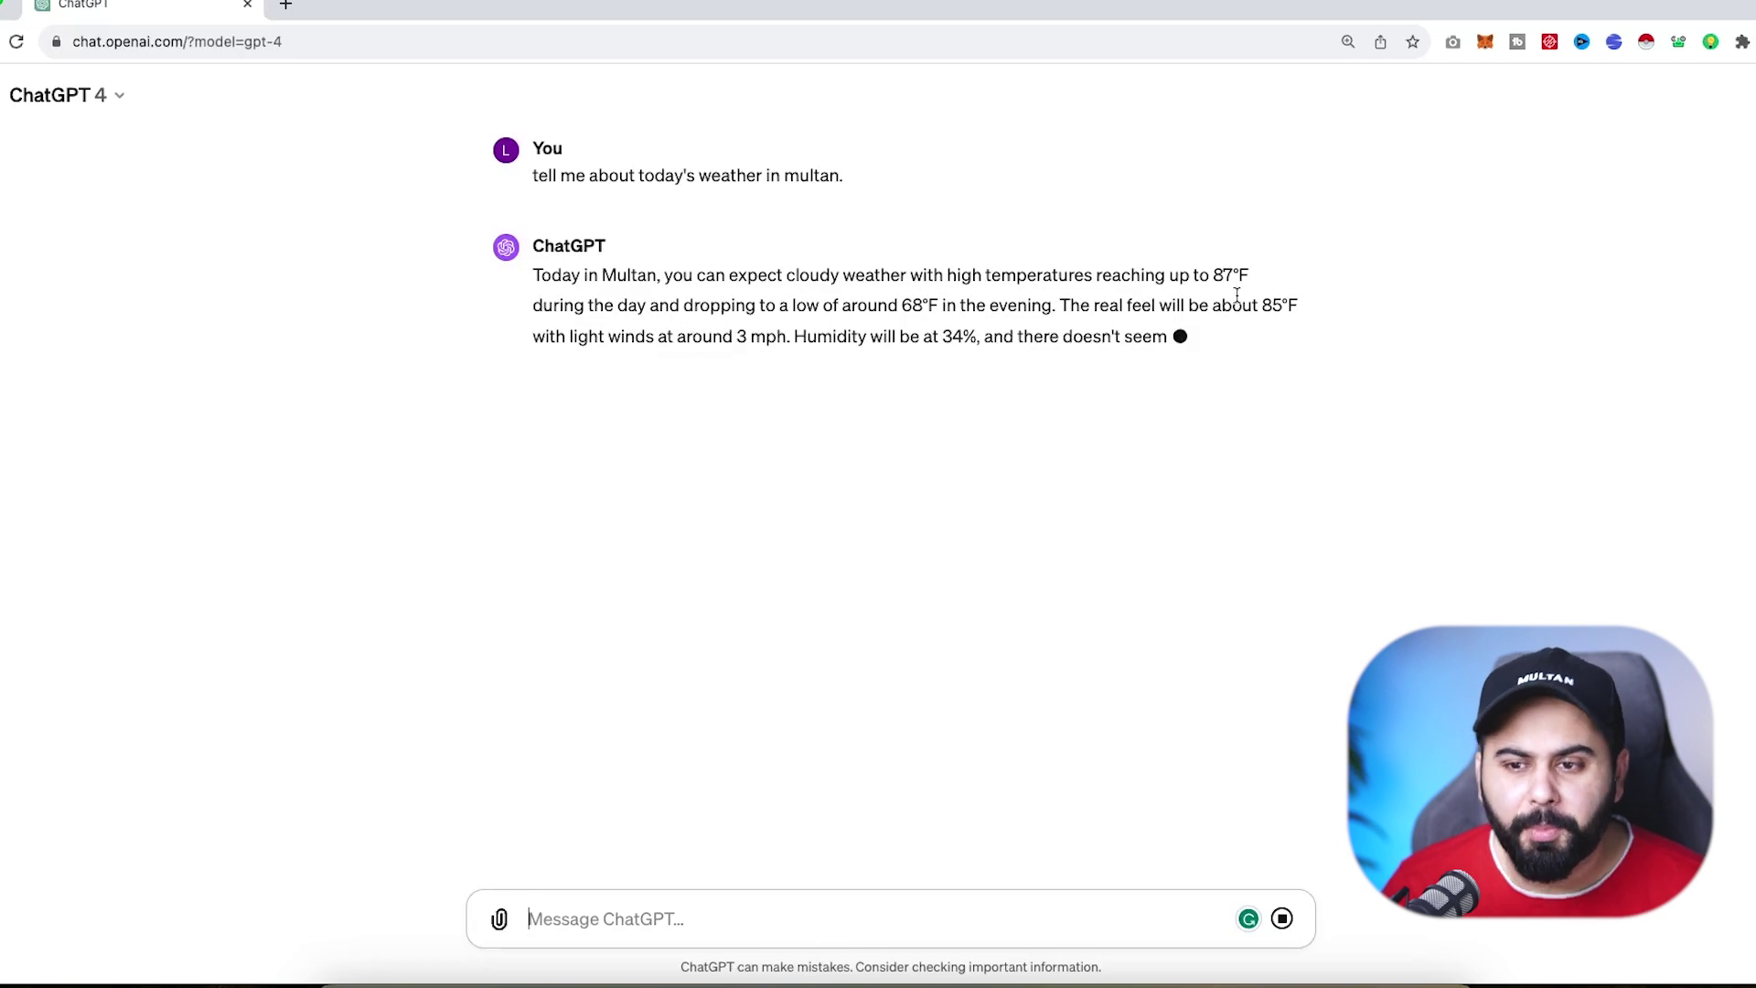
- Open the ChatGPT 4 model dropdown to see the available models, including Plugins
mouse_move(549, 413)
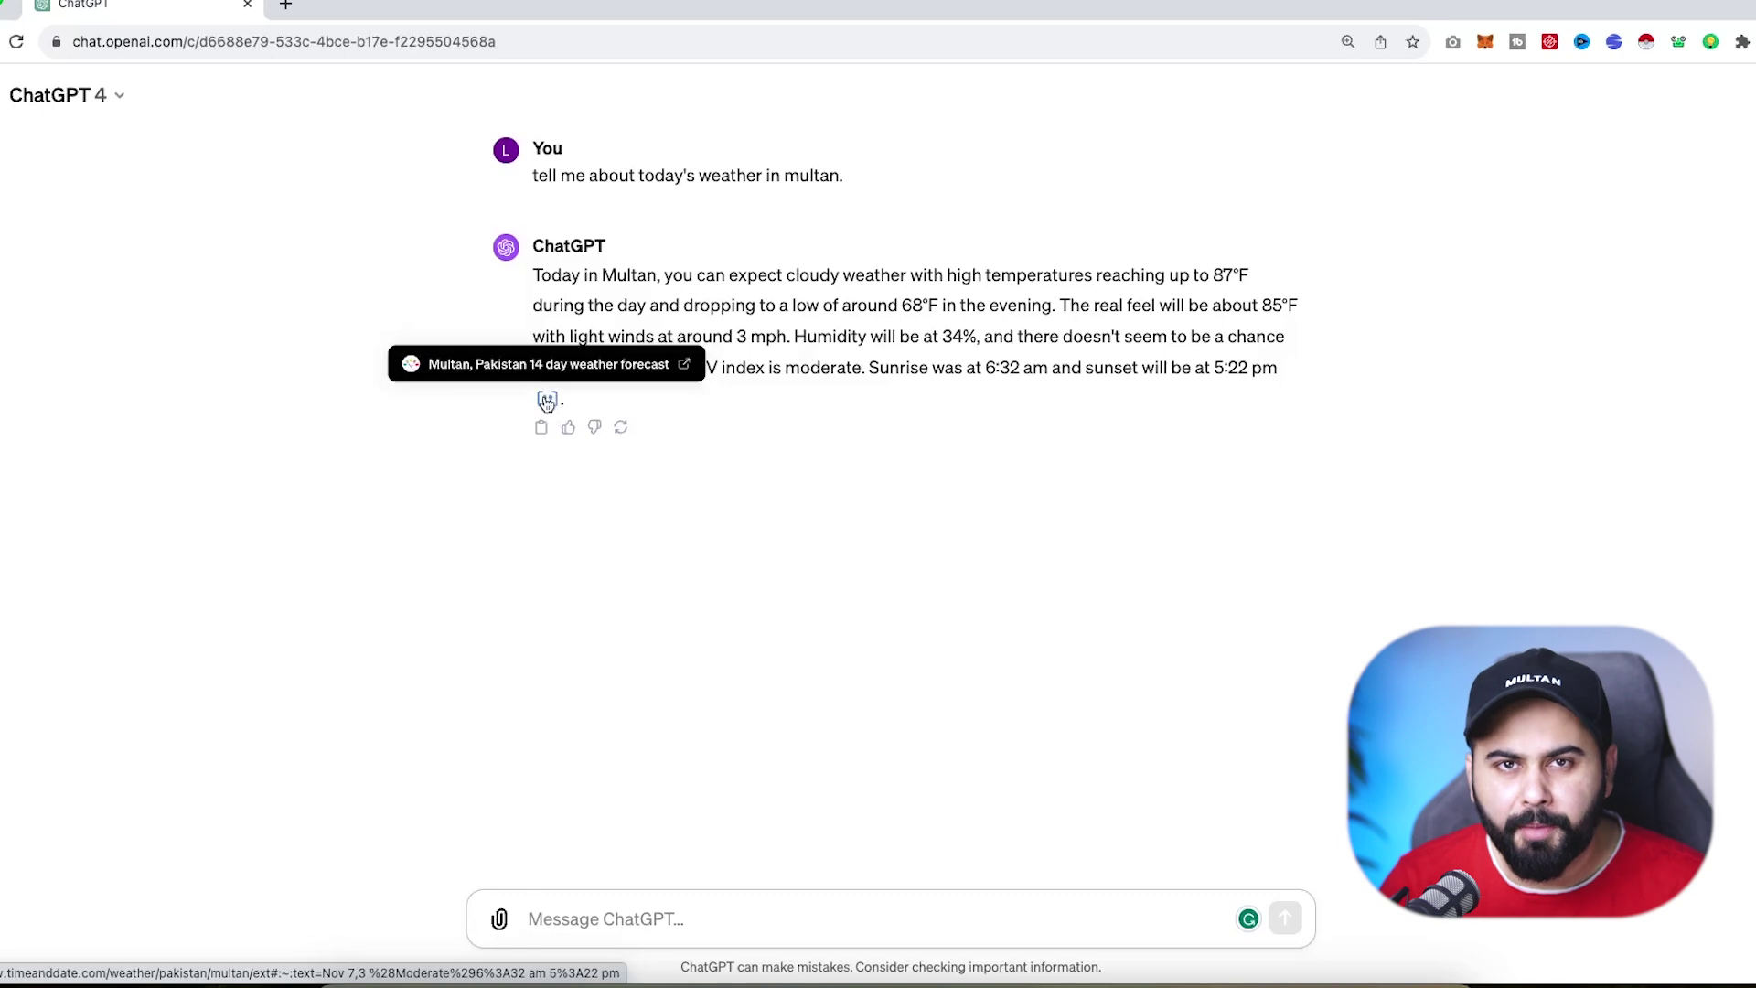
left_click(62, 95)
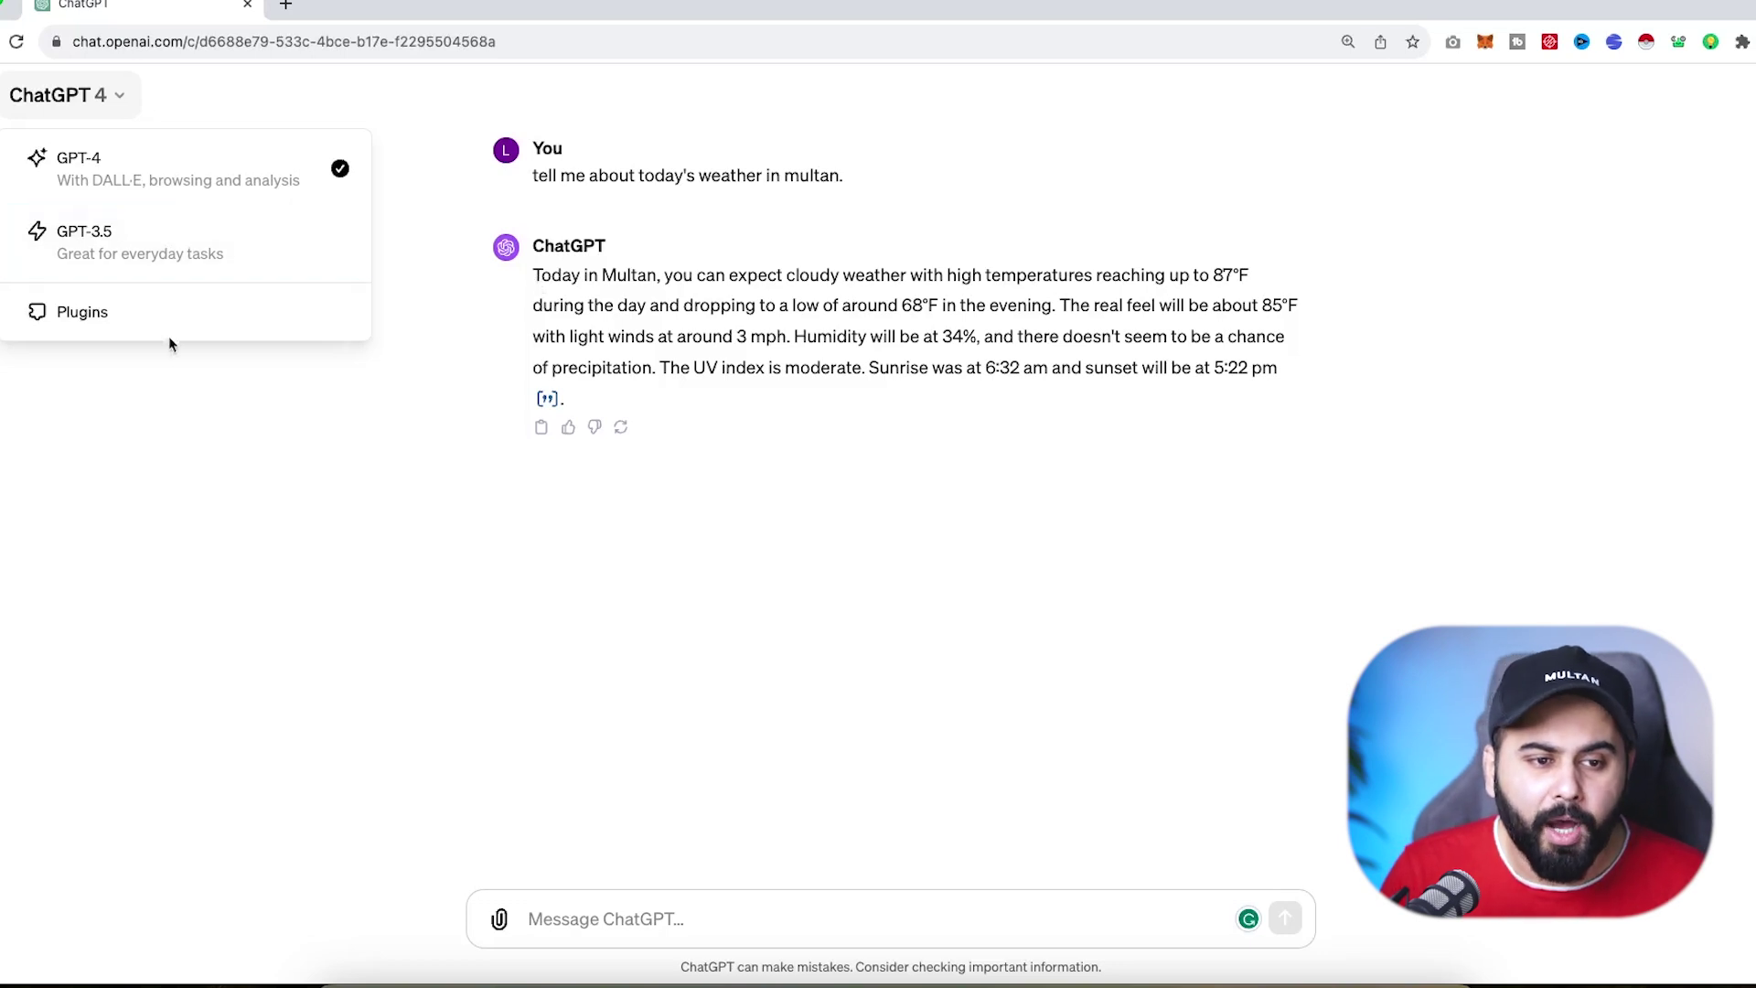
- Start a new GPT-4 Plugins chat and scroll through the installed plugins list
left_click(190, 323)
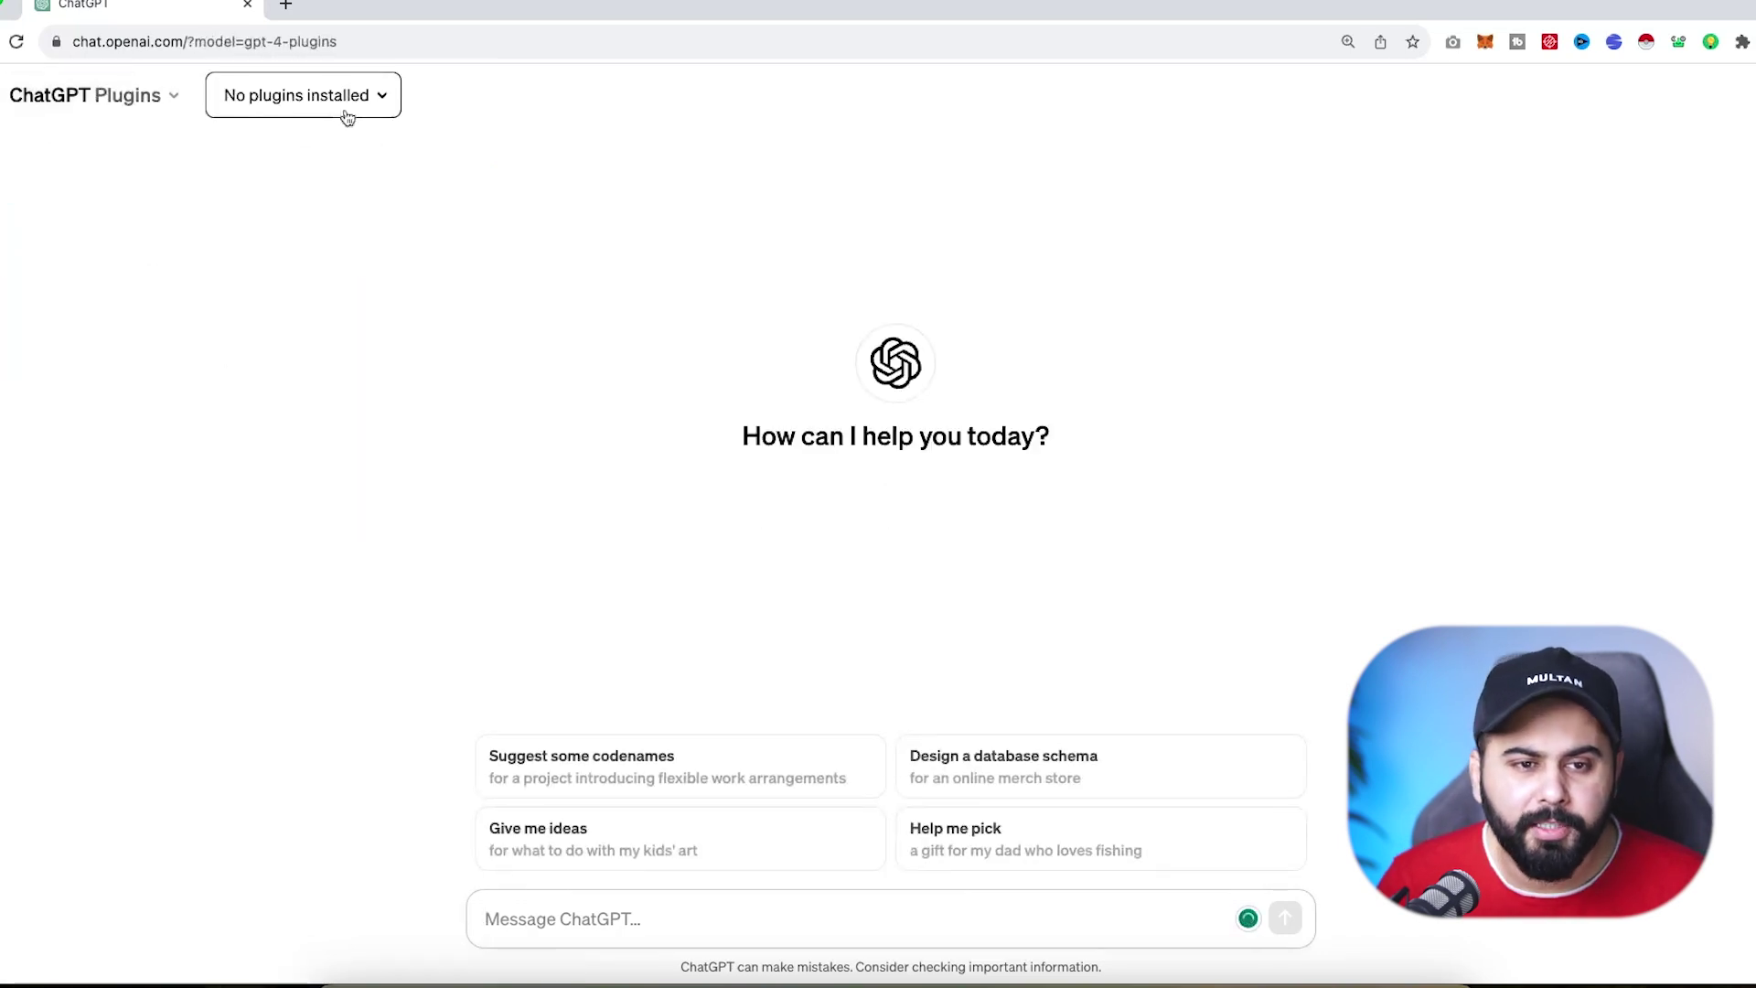
left_click(380, 97)
scroll(363, 238, "down", 5)
scroll(353, 302, "down", 2)
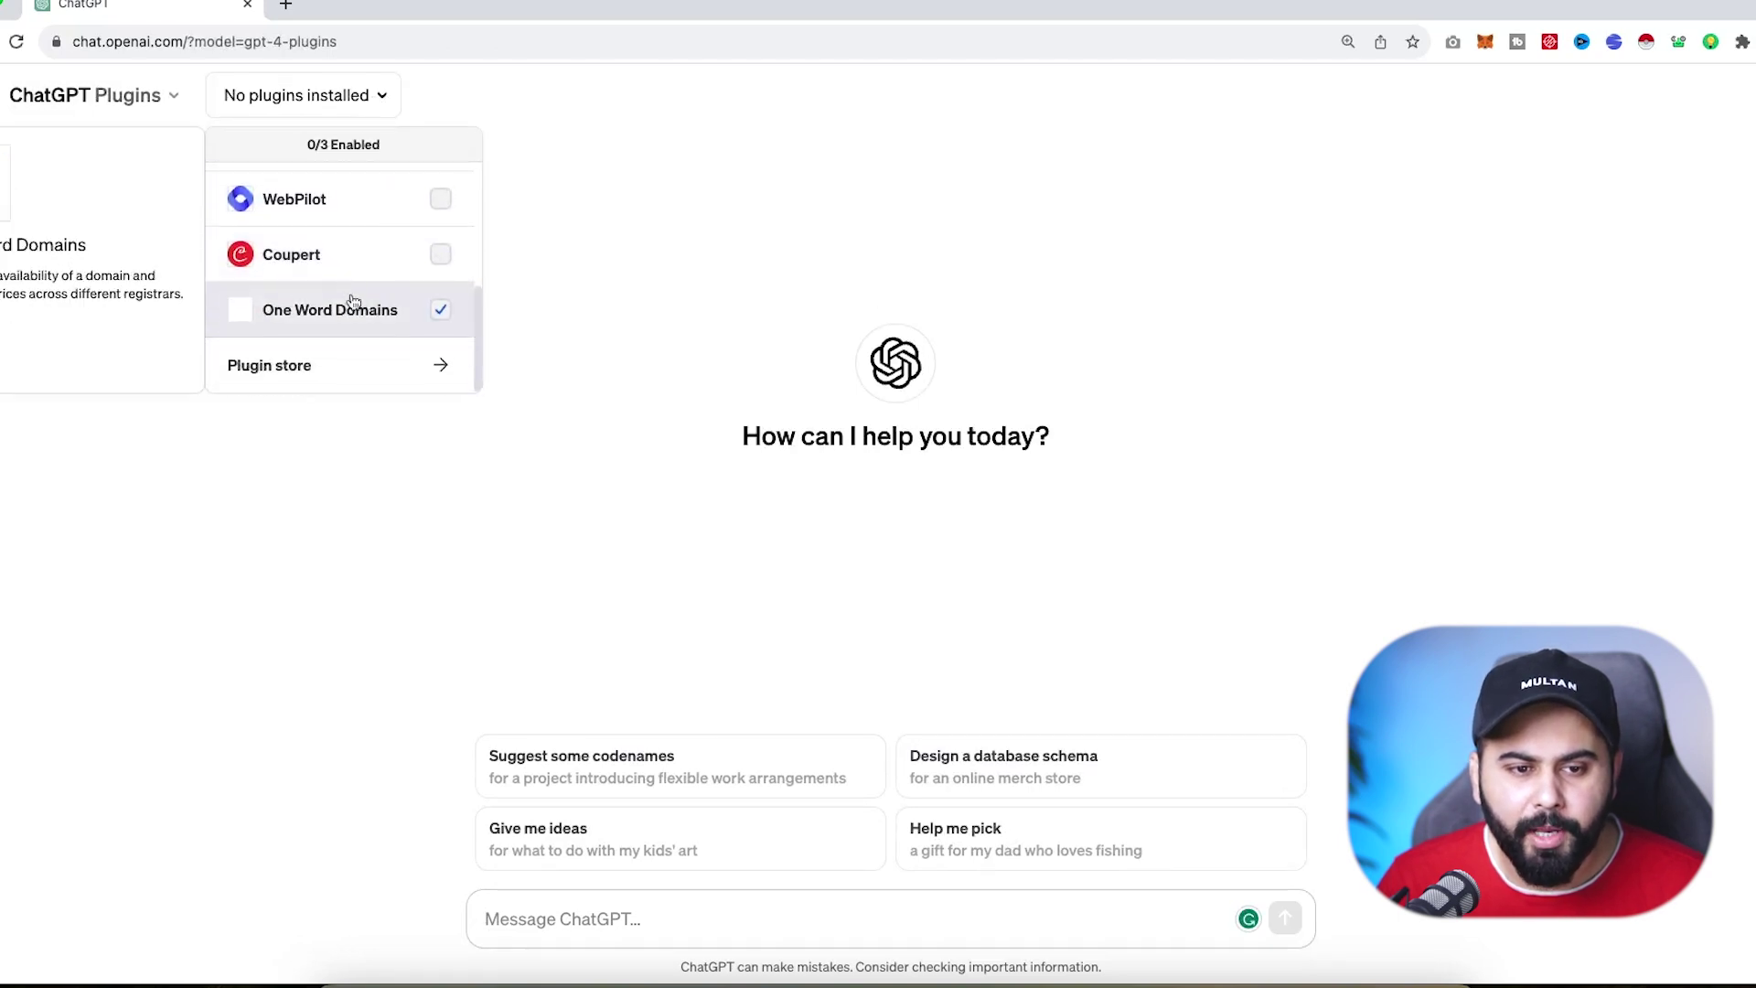
- Browse the plugin store's All, Popular and Installed plugin views
left_click(393, 381)
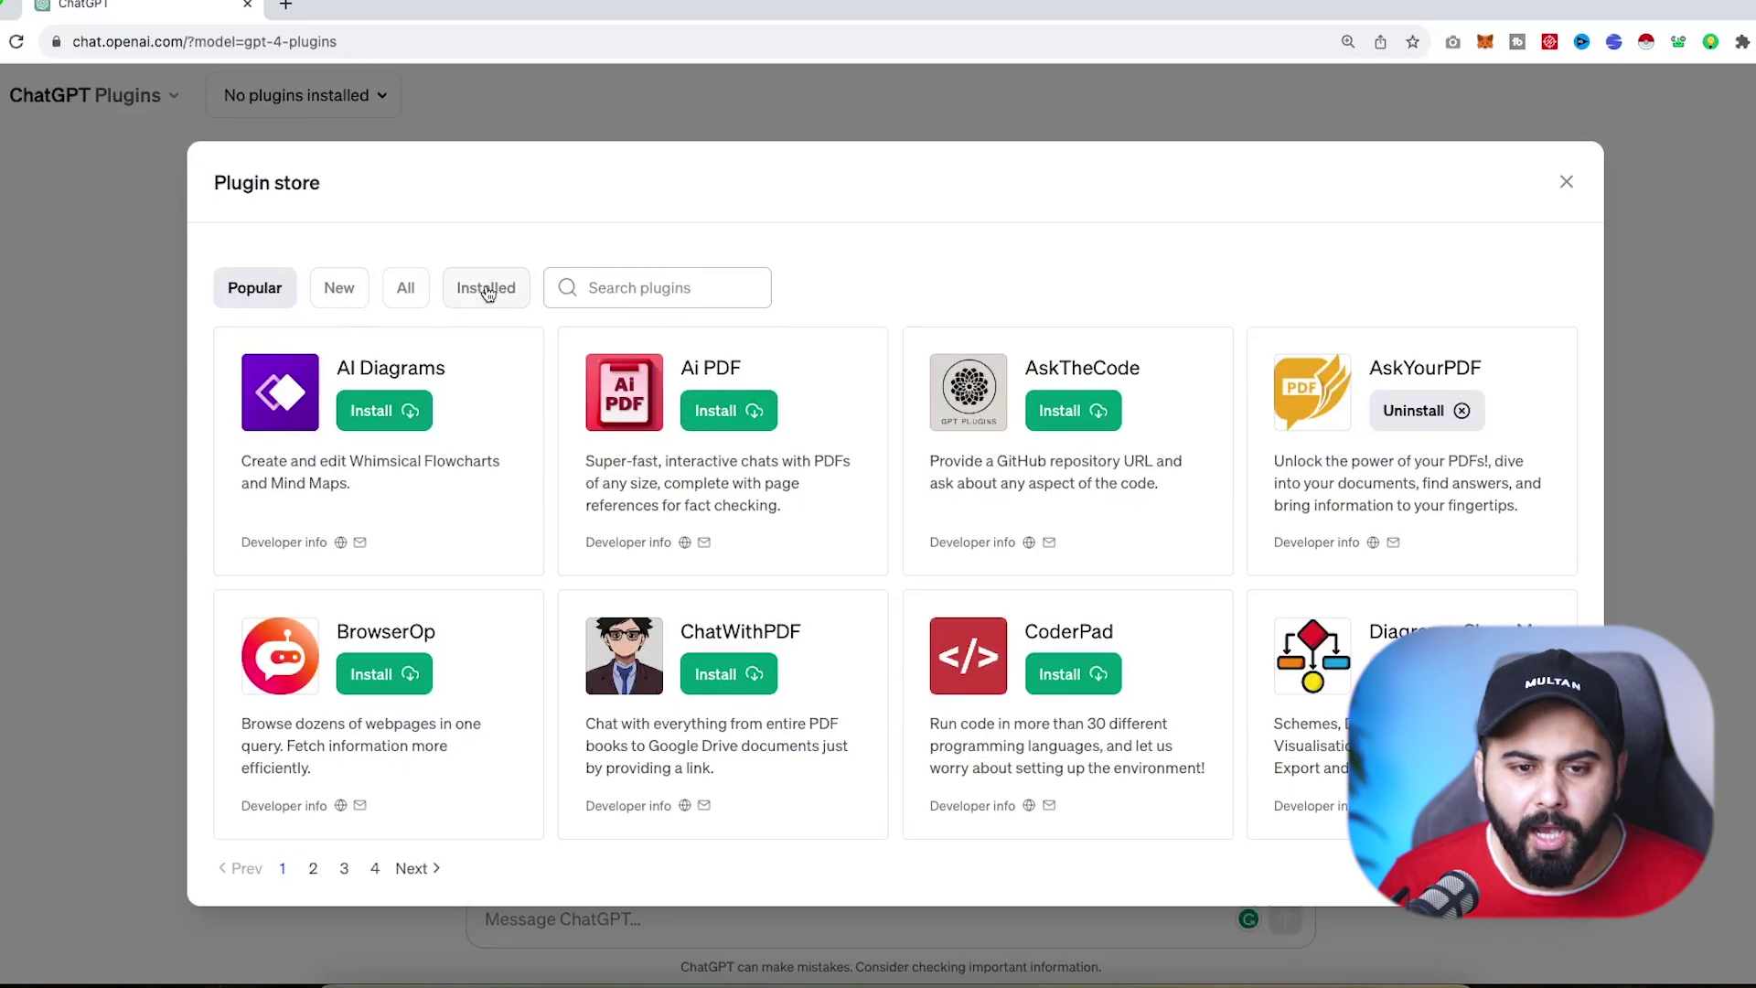
left_click(406, 289)
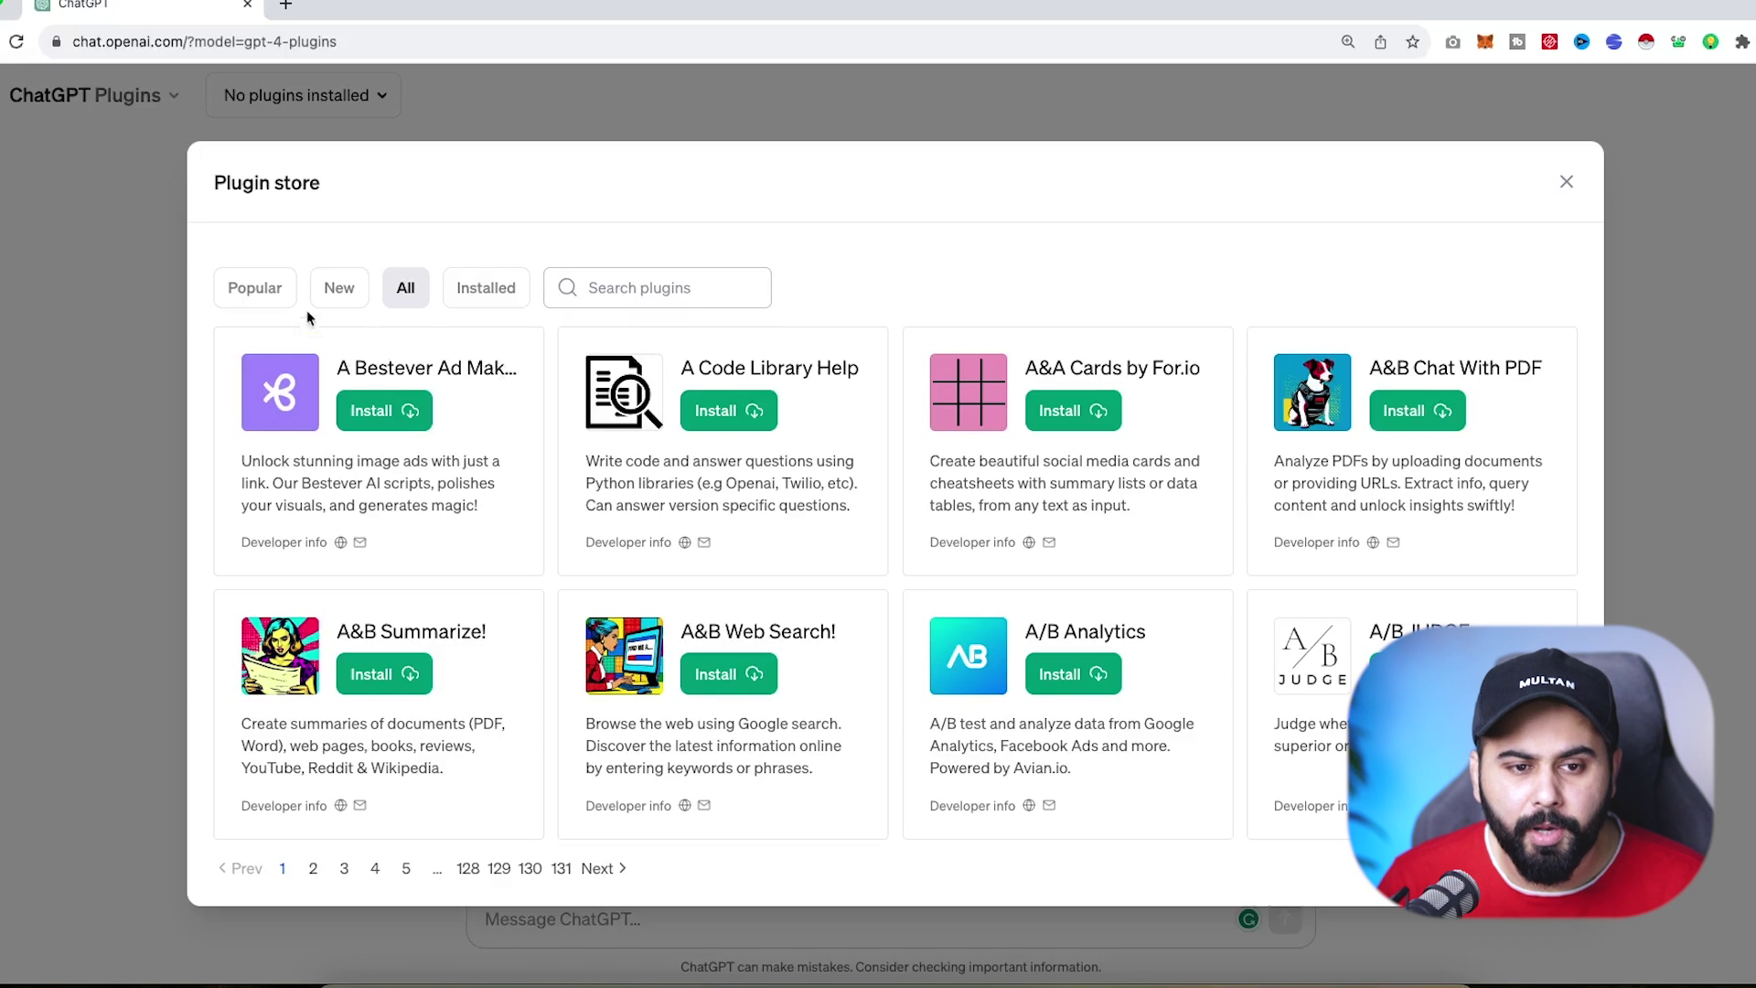
left_click(251, 287)
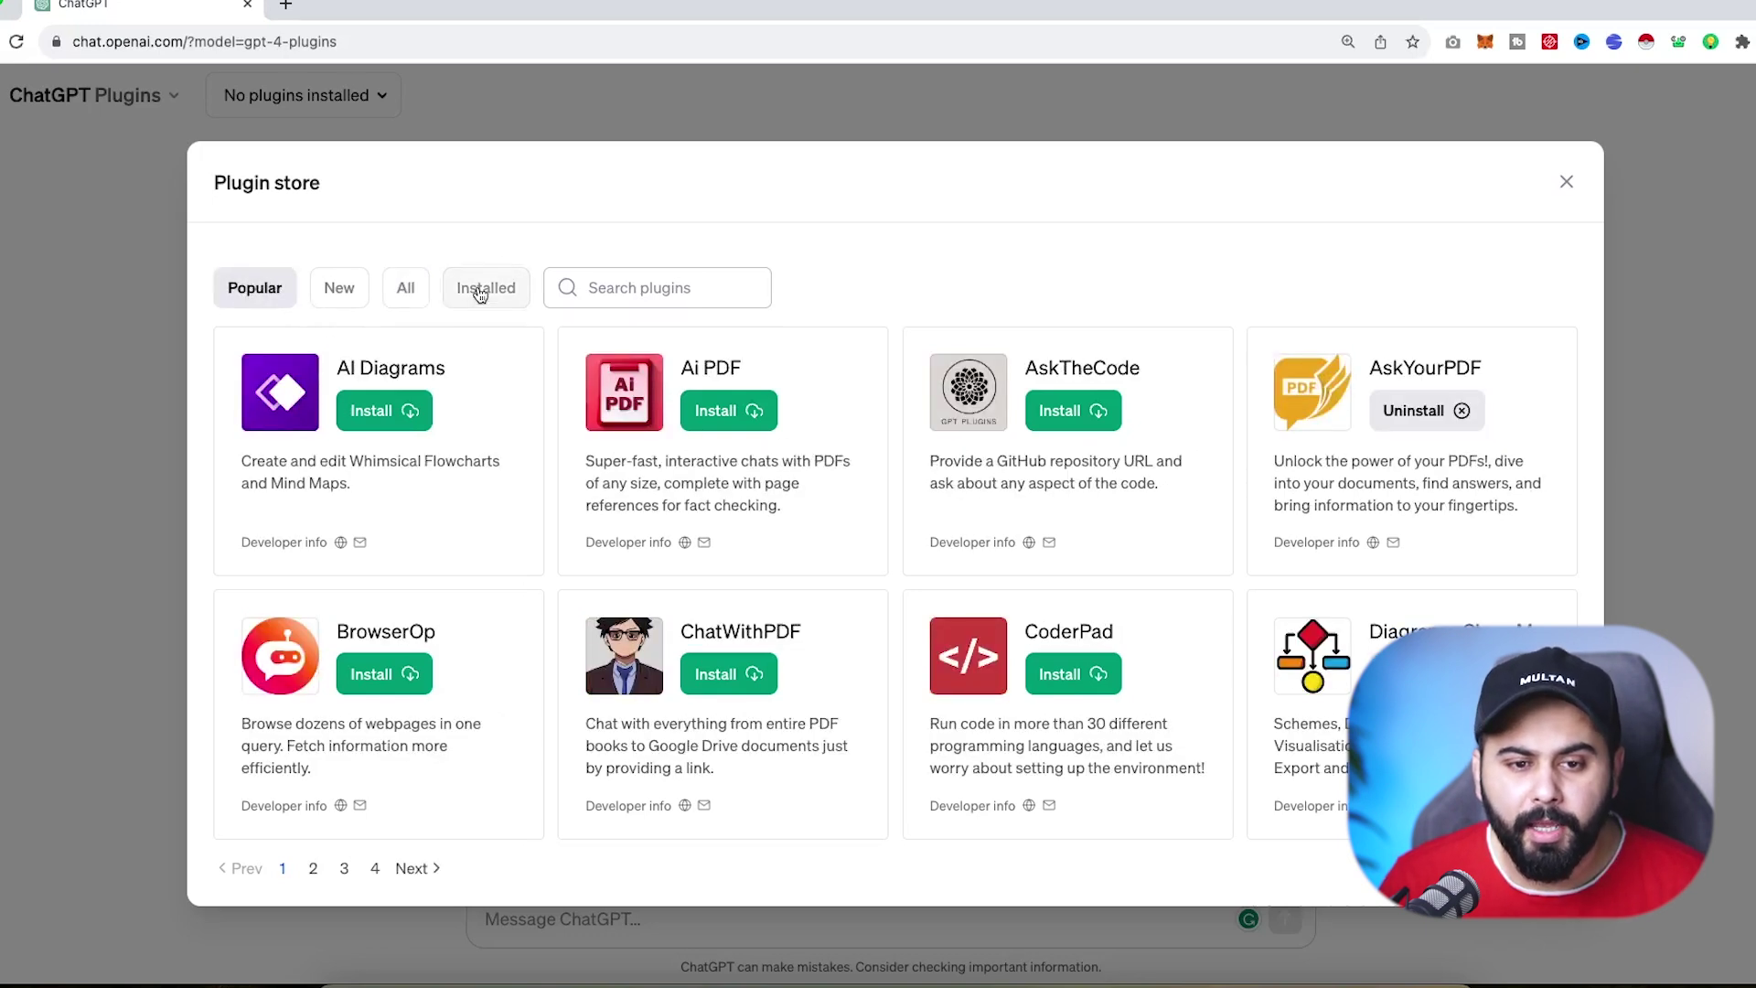
left_click(480, 294)
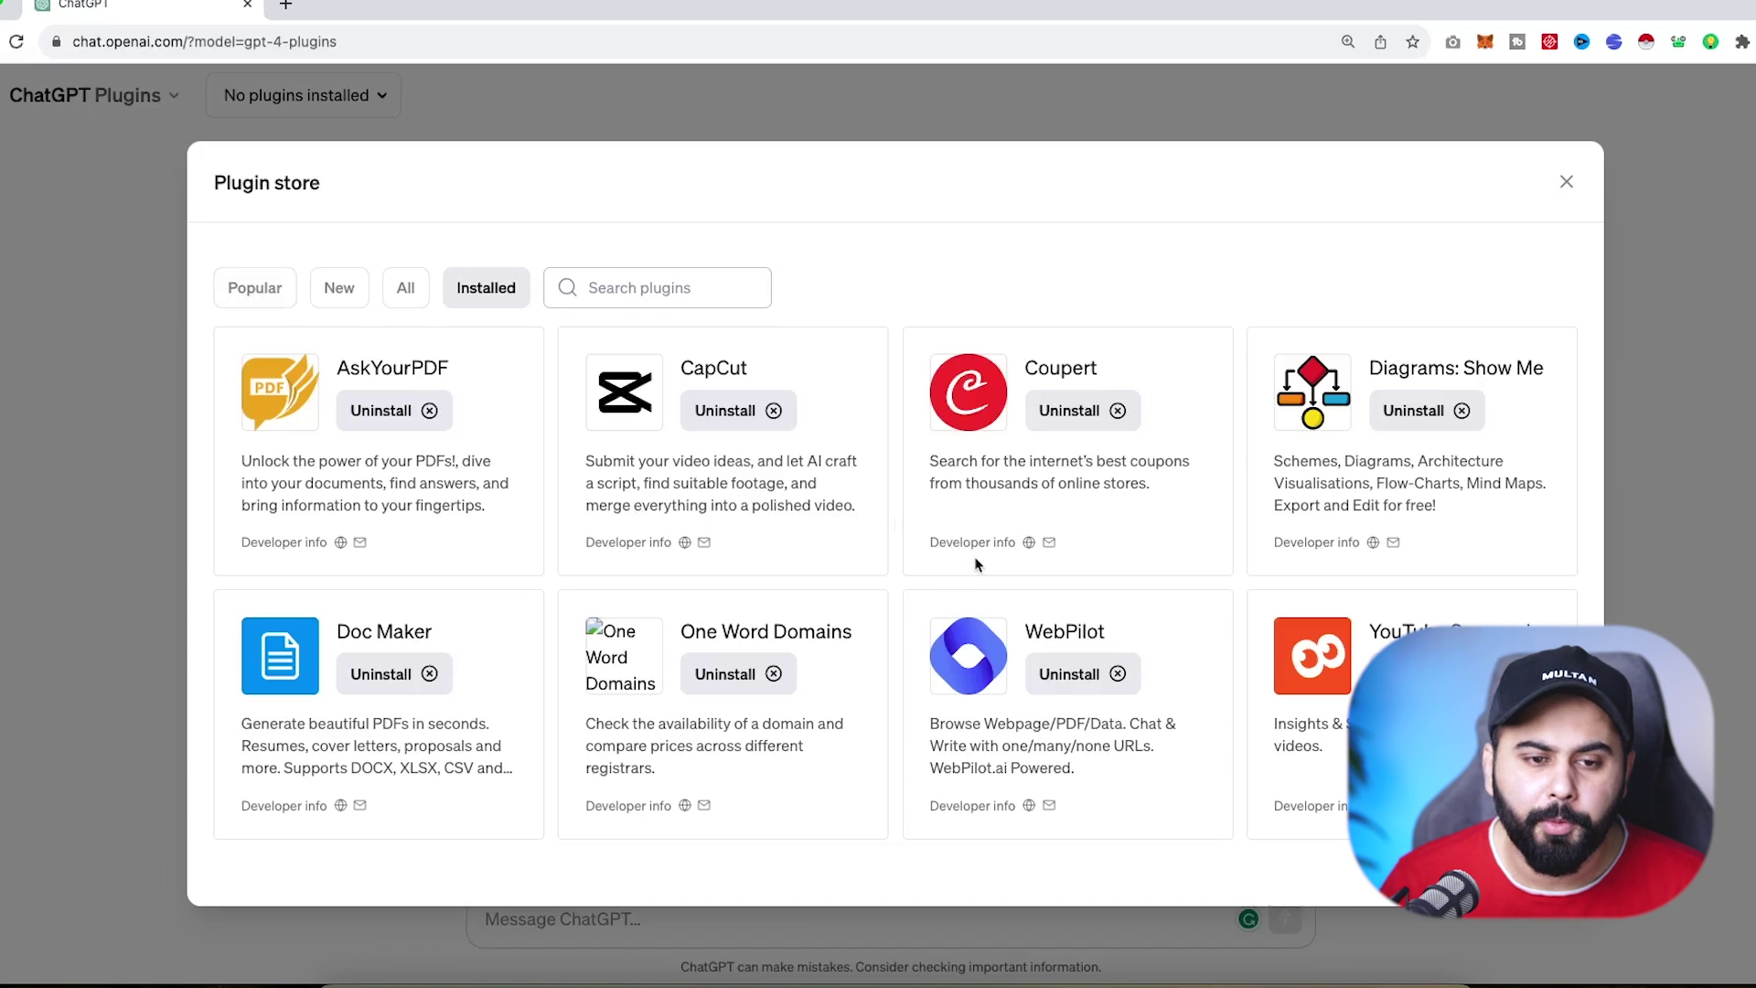
- Close the plugin store and enable AskYourPDF as the chat's plugin
left_click(1560, 178)
left_click(303, 95)
left_click(361, 198)
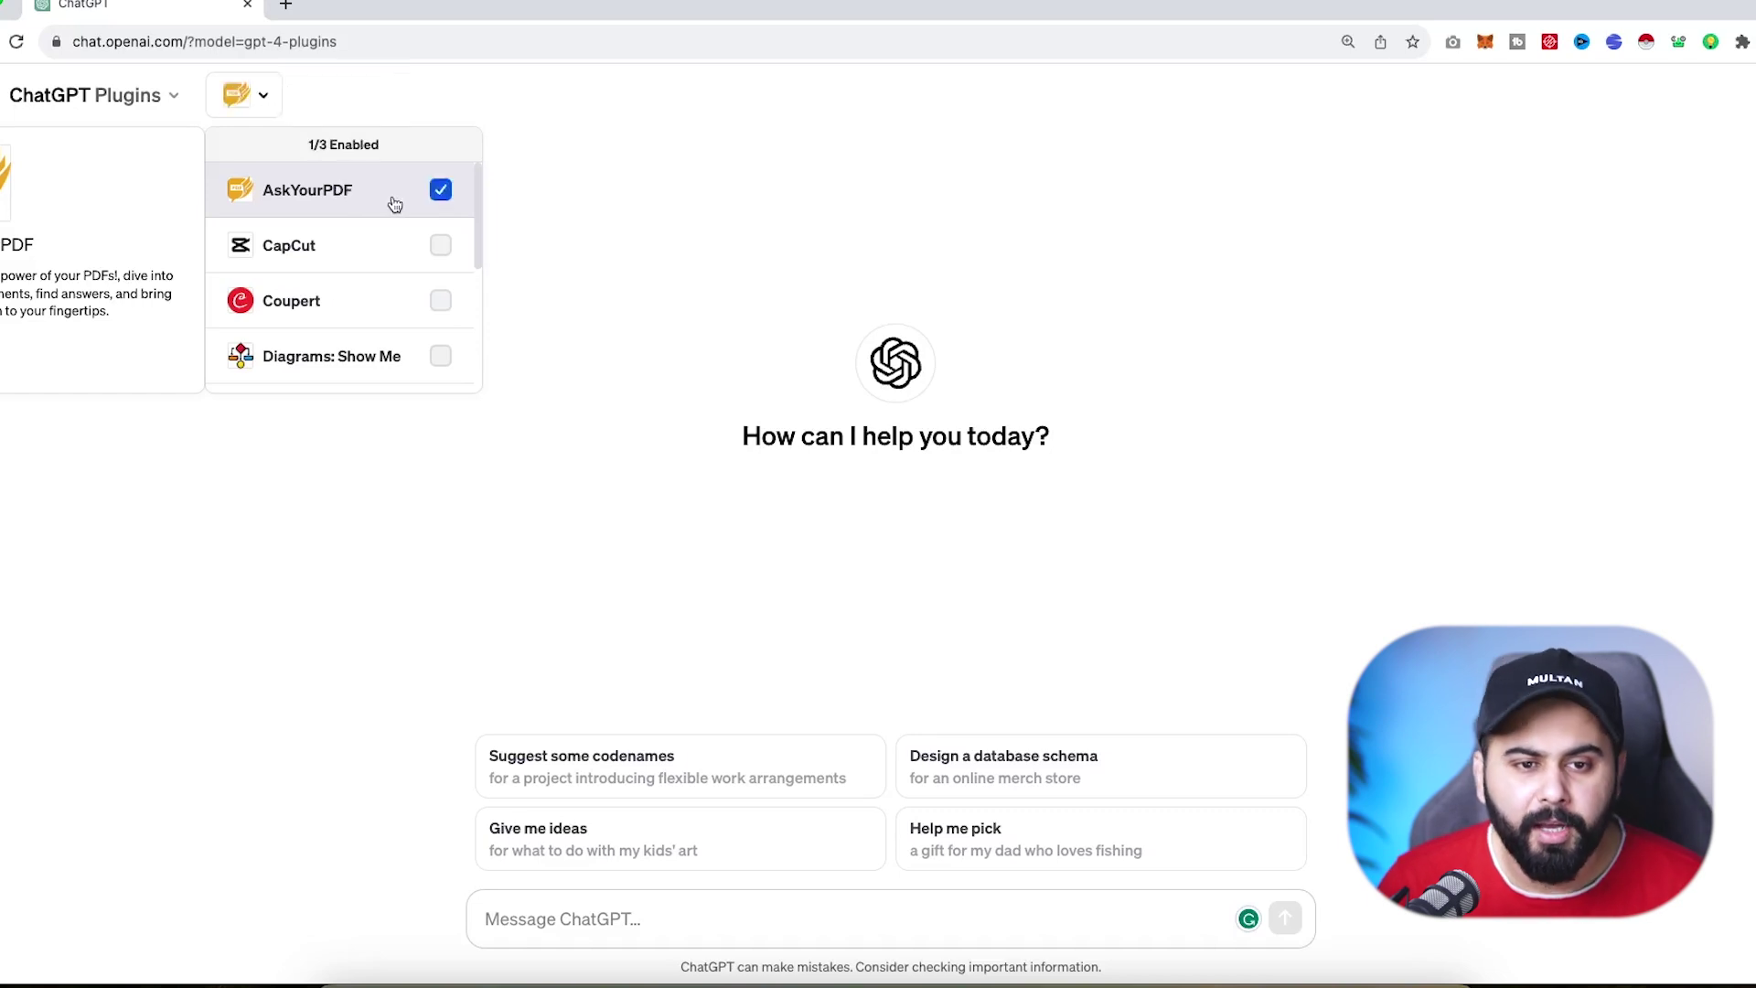
- Dismiss the plugin list, leaving AskYourPDF active in the blank Plugins chat
left_click(686, 506)
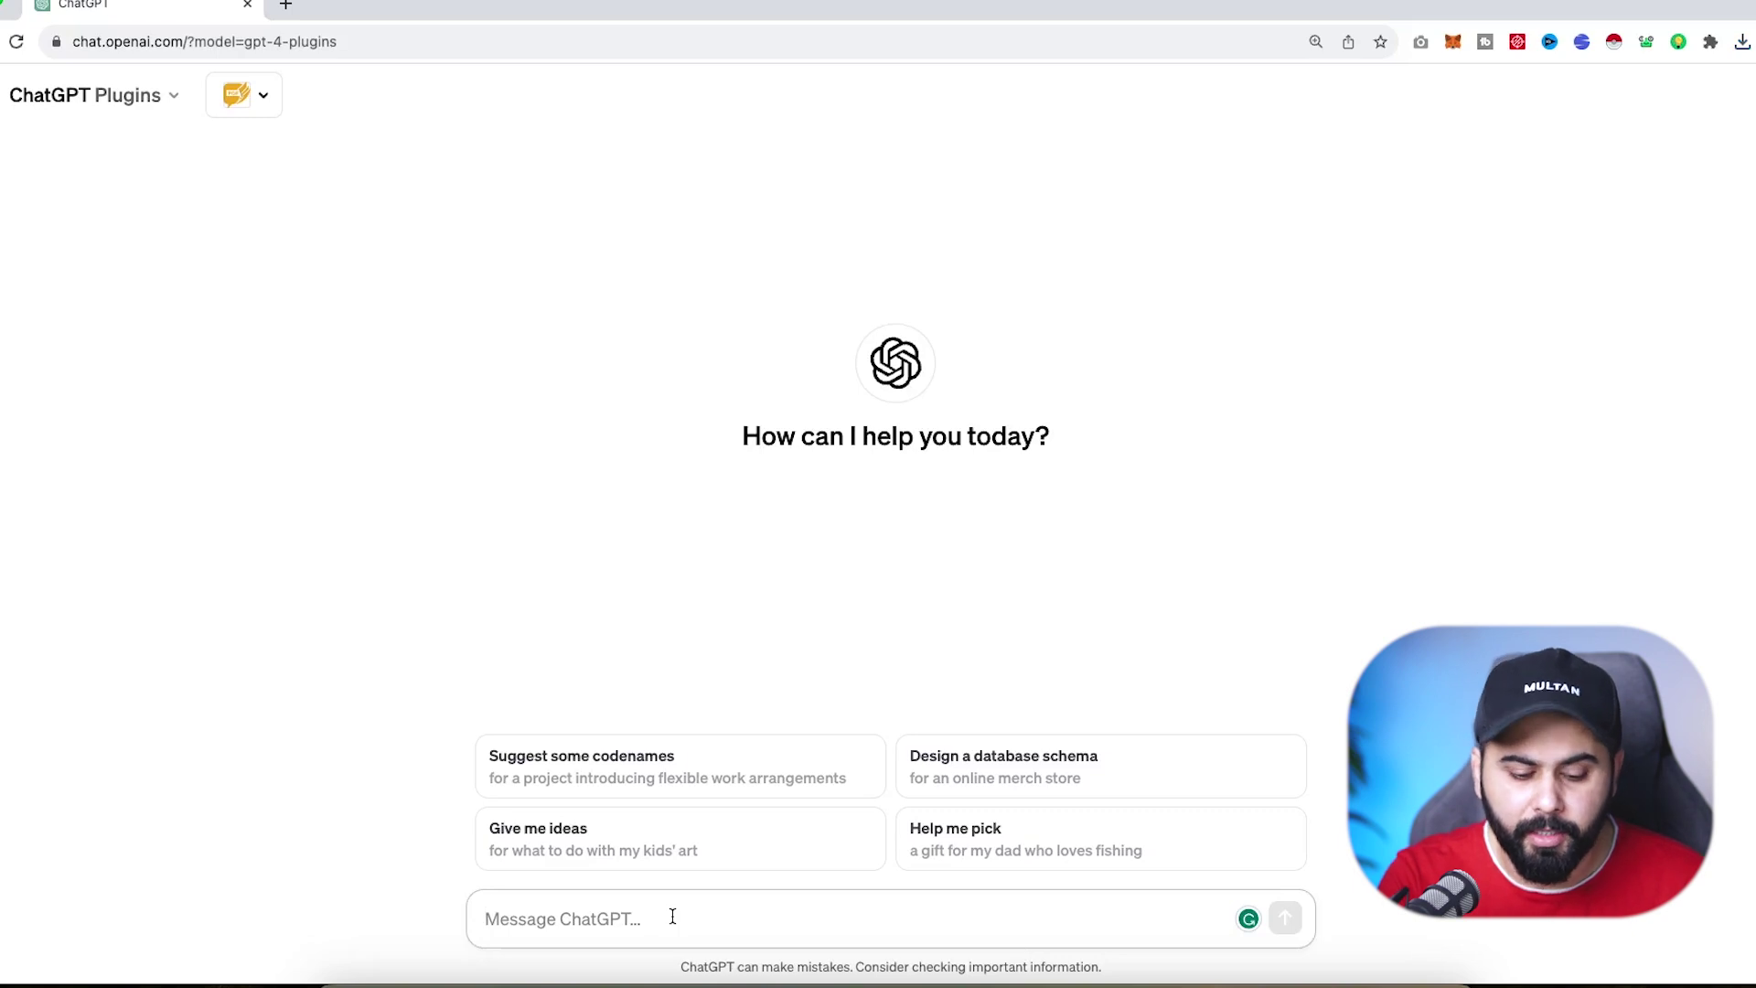
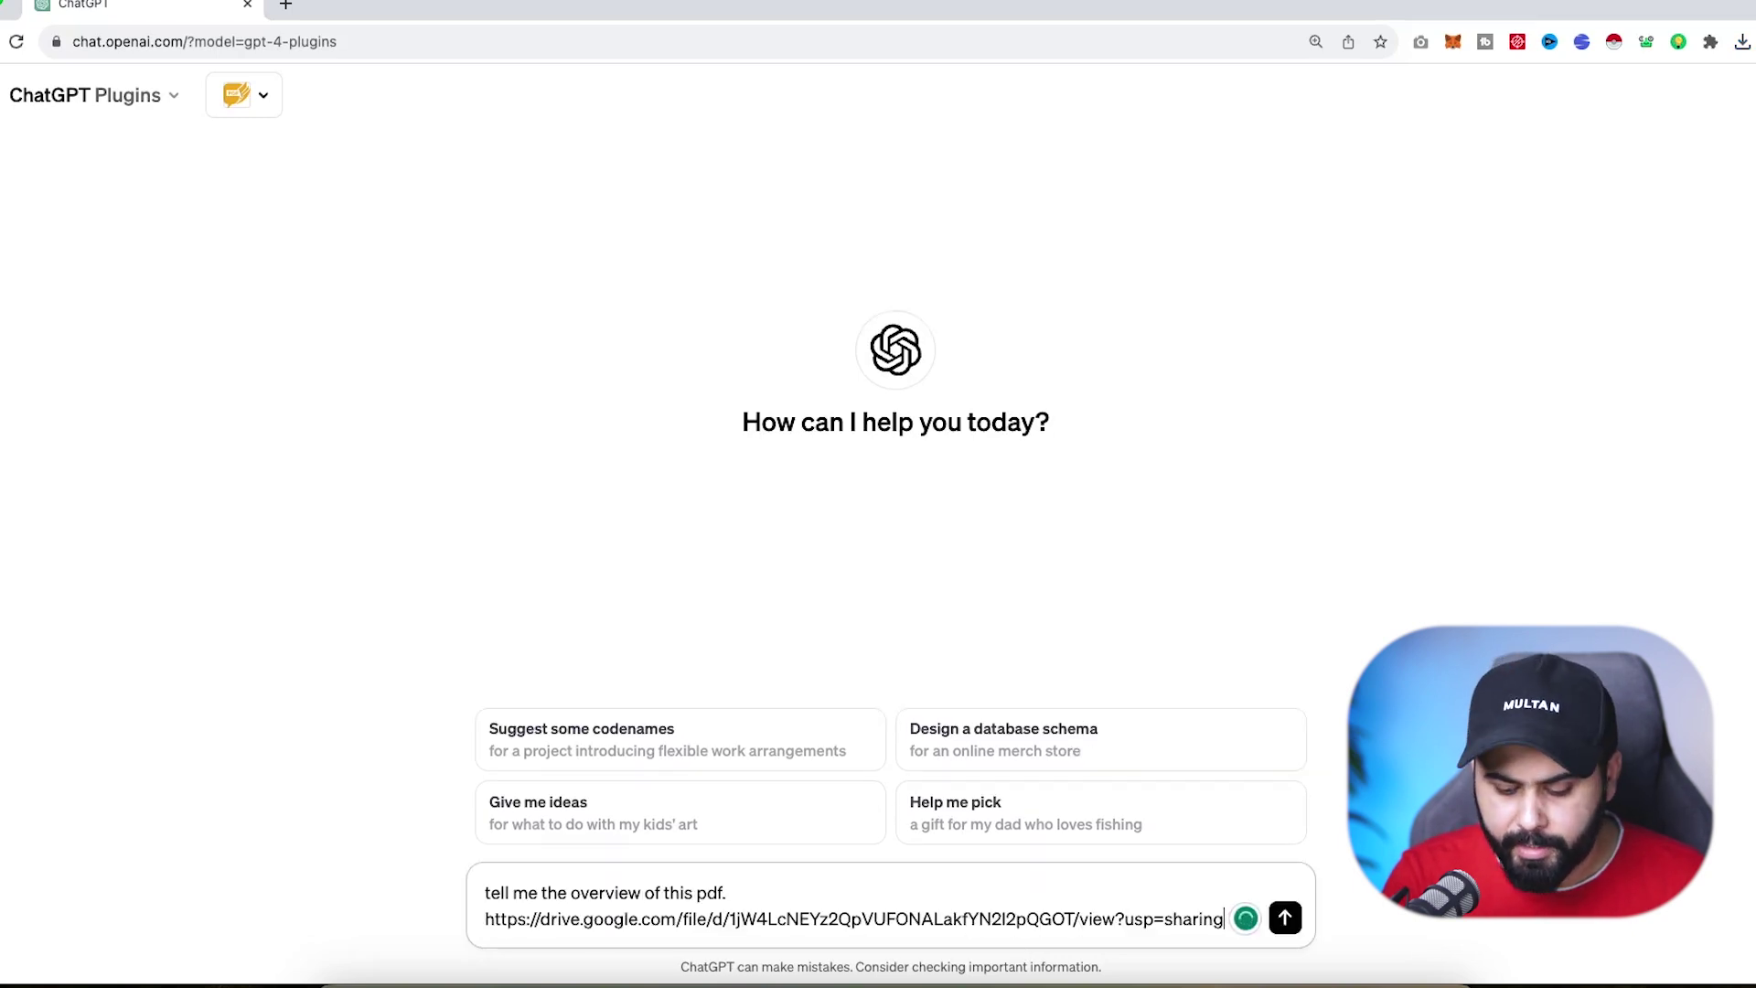
- Send the pasted Drive PDF overview request and read the Economic Survey 2022-23 summary
key("Return")
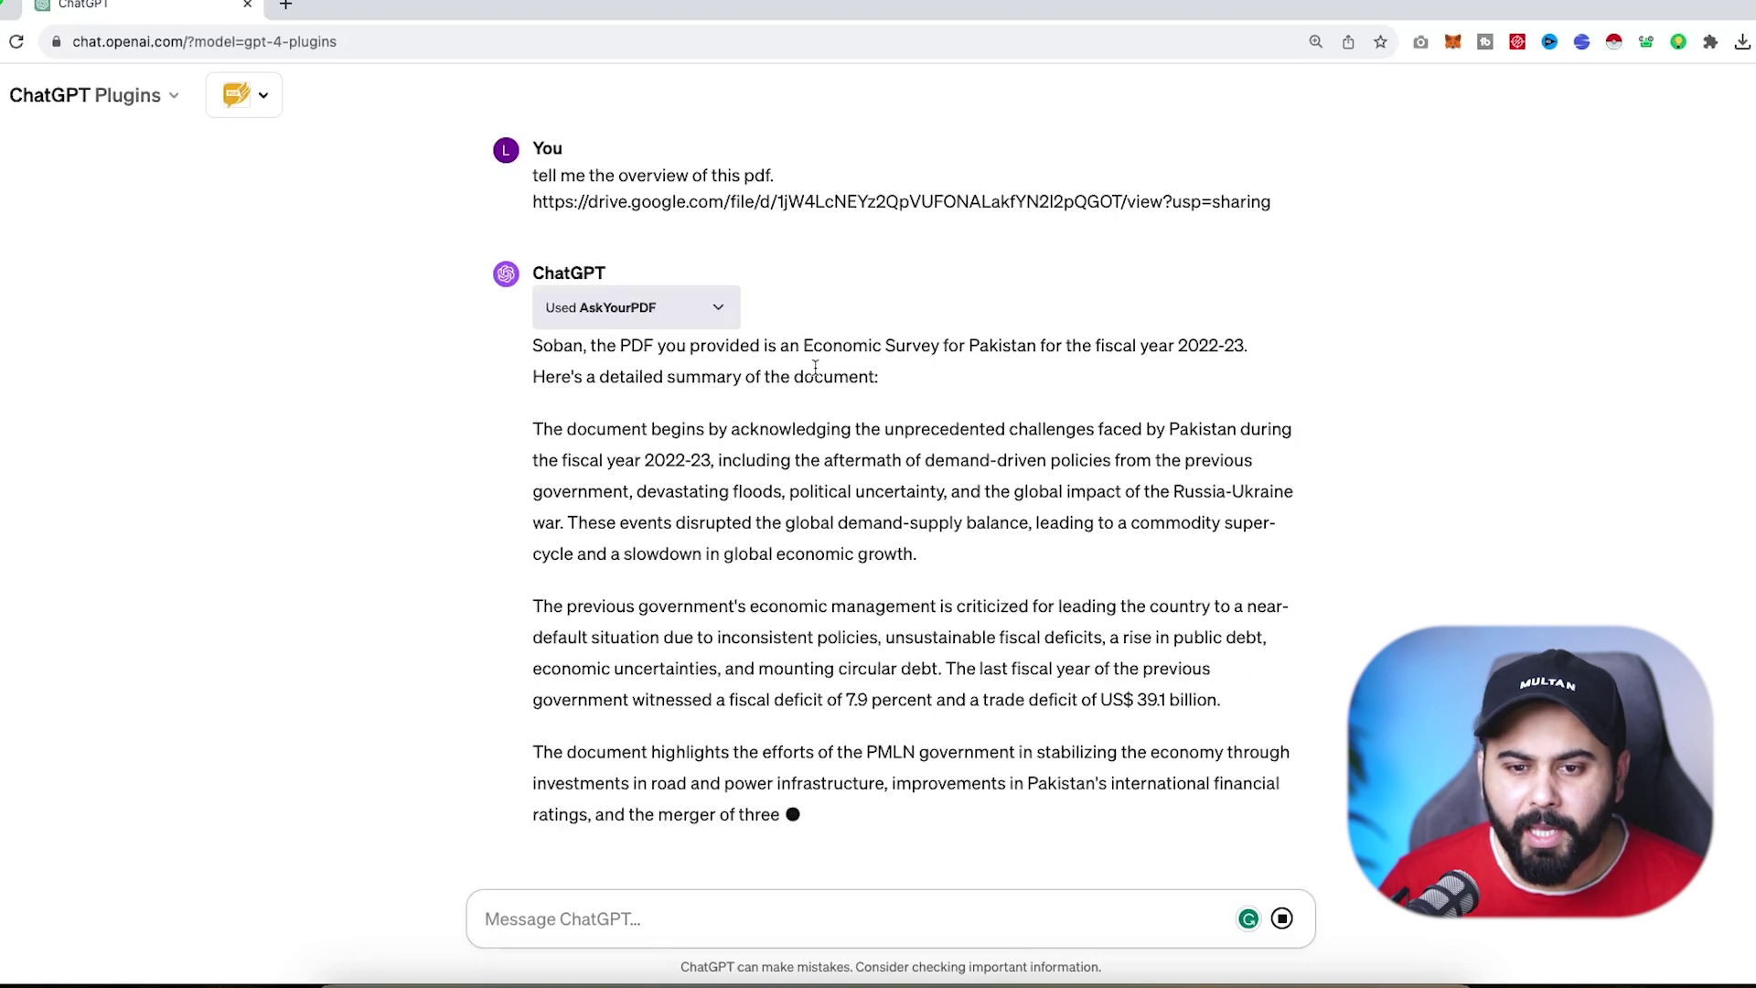
scroll(1067, 327, "up", 2)
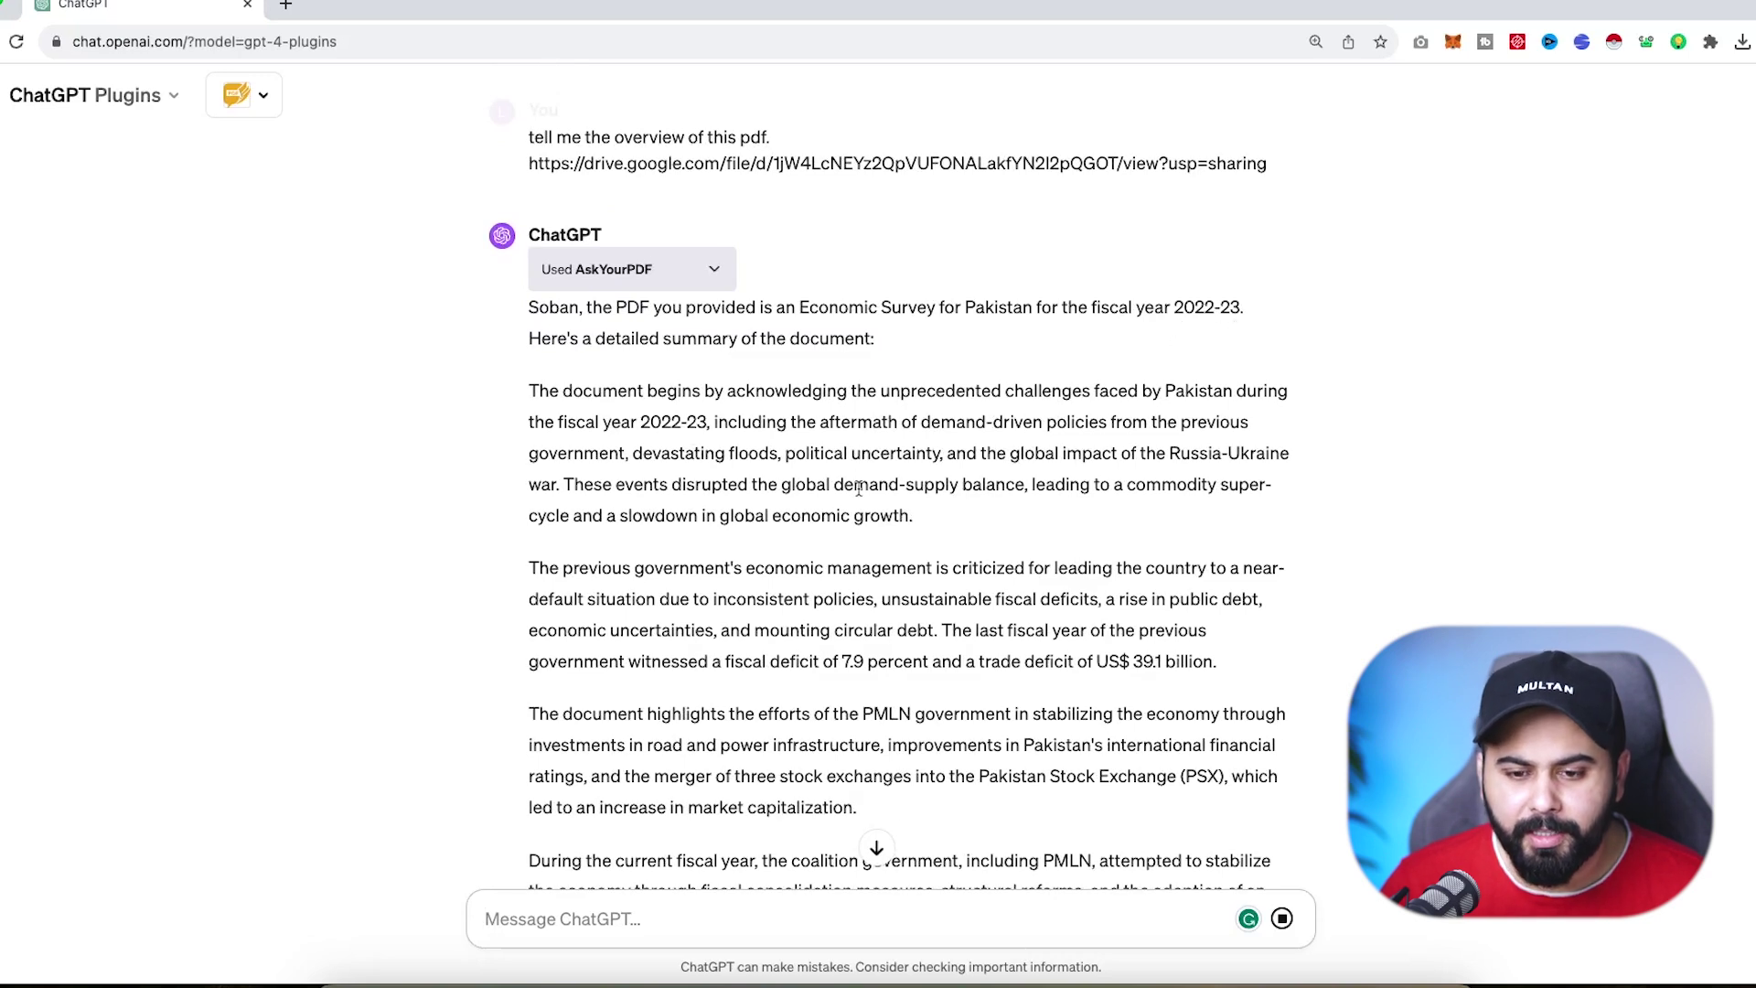
scroll(859, 495, "down", 1)
scroll(860, 495, "down", 5)
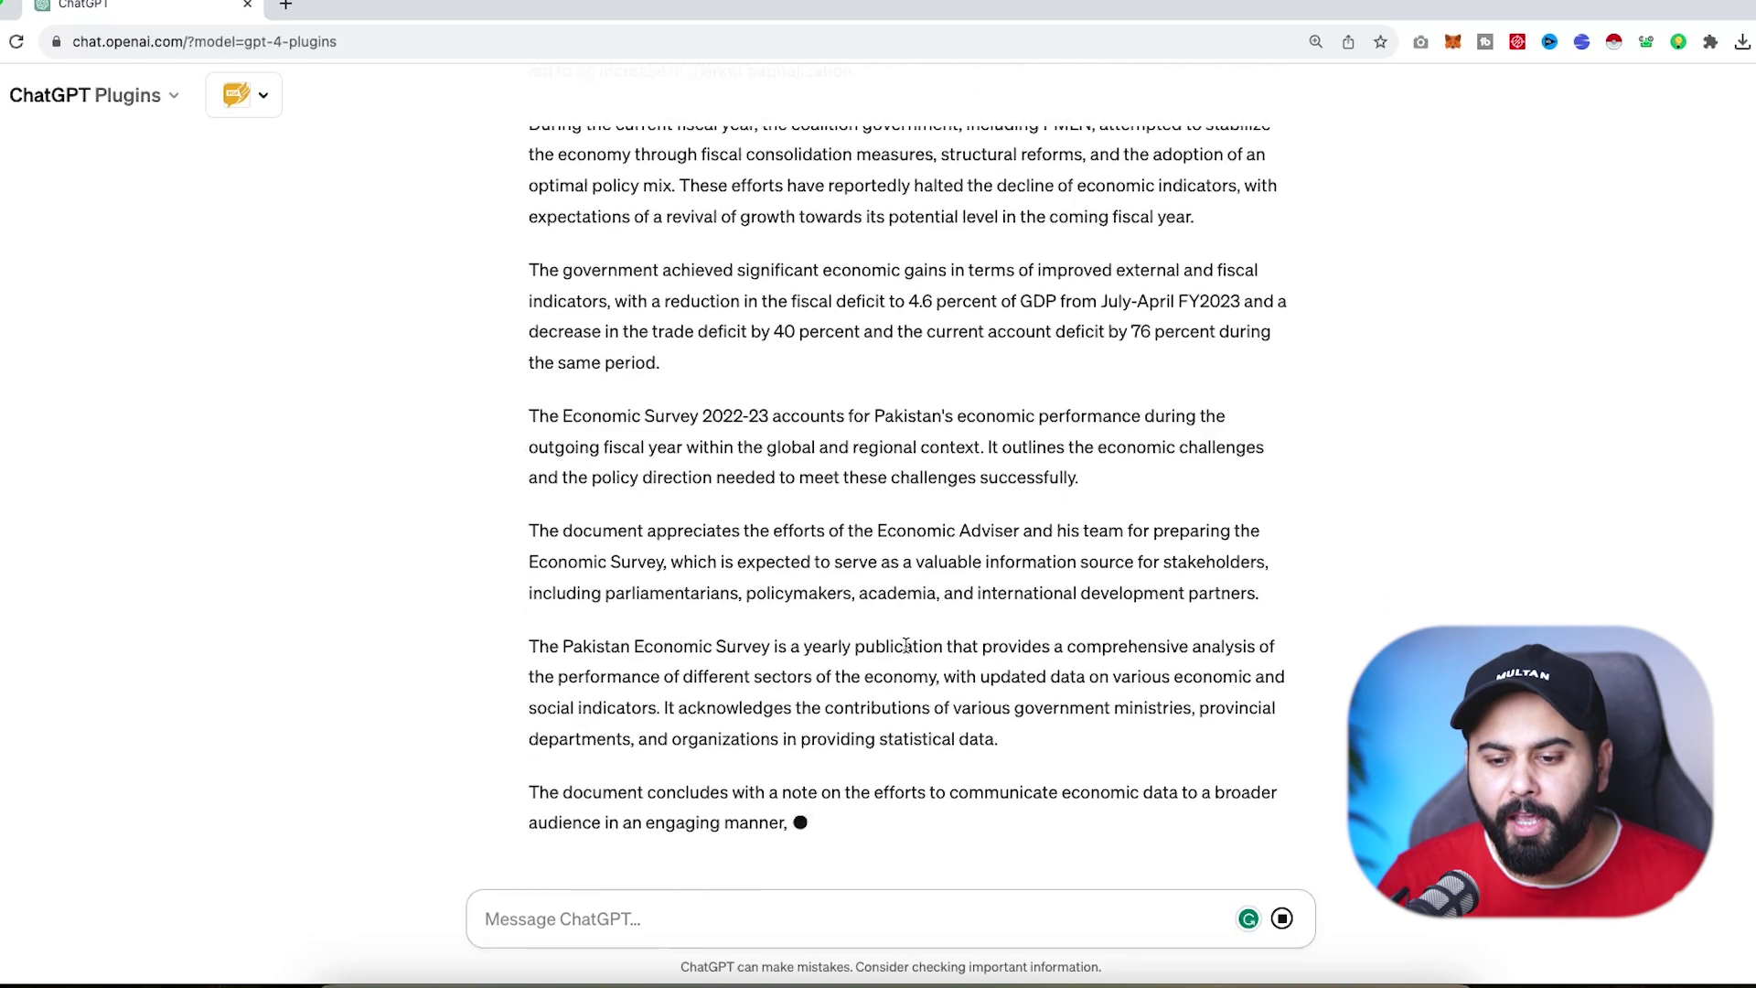
scroll(906, 646, "up", 10)
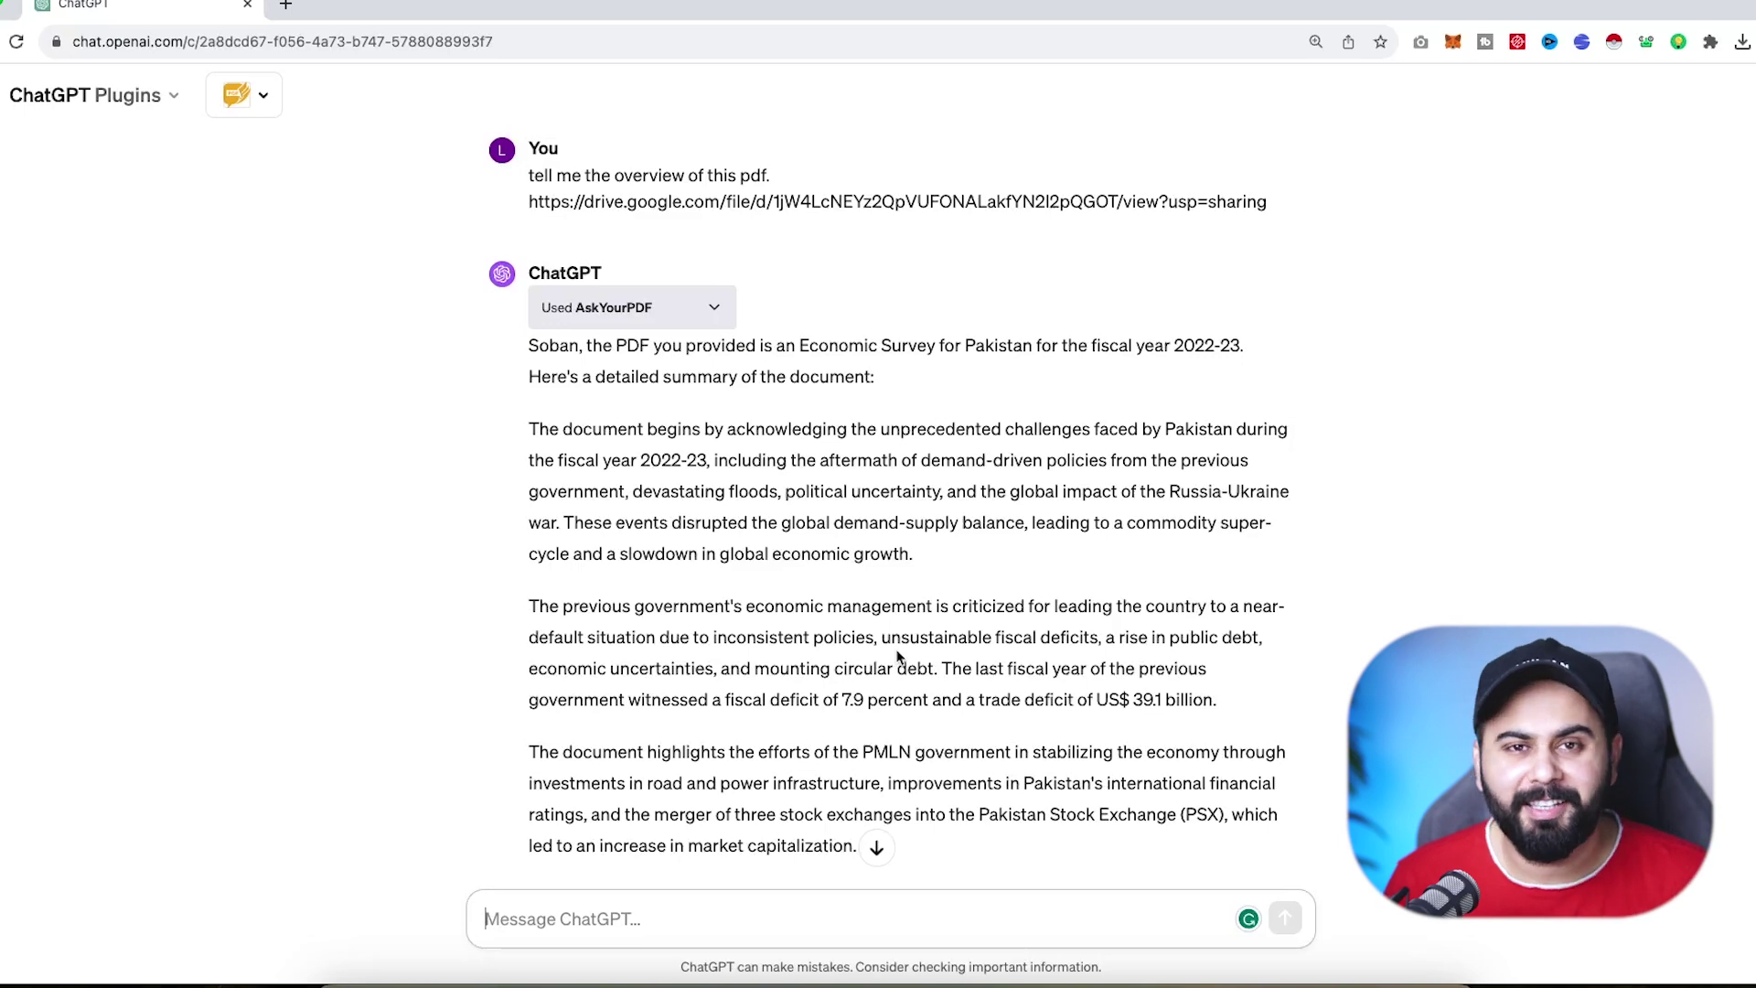
scroll(1107, 515, "down", 10)
scroll(1107, 515, "down", 7)
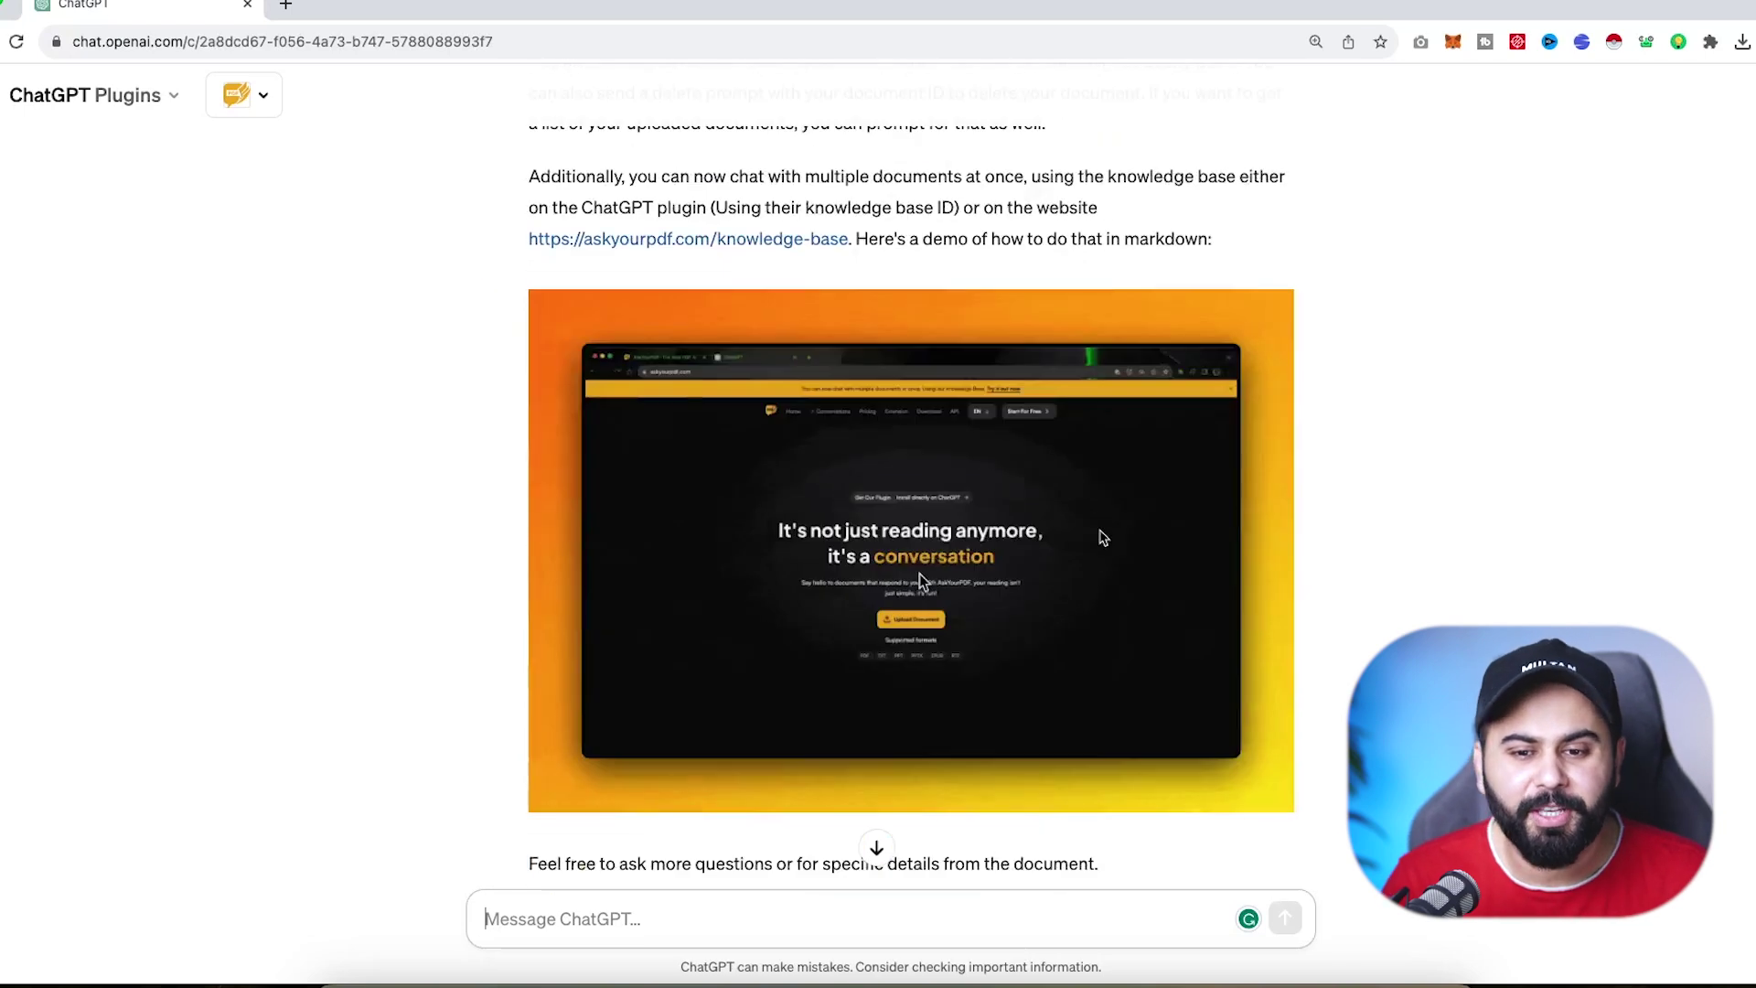
scroll(1098, 523, "down", 4)
scroll(1058, 667, "up", 18)
scroll(862, 494, "down", 10)
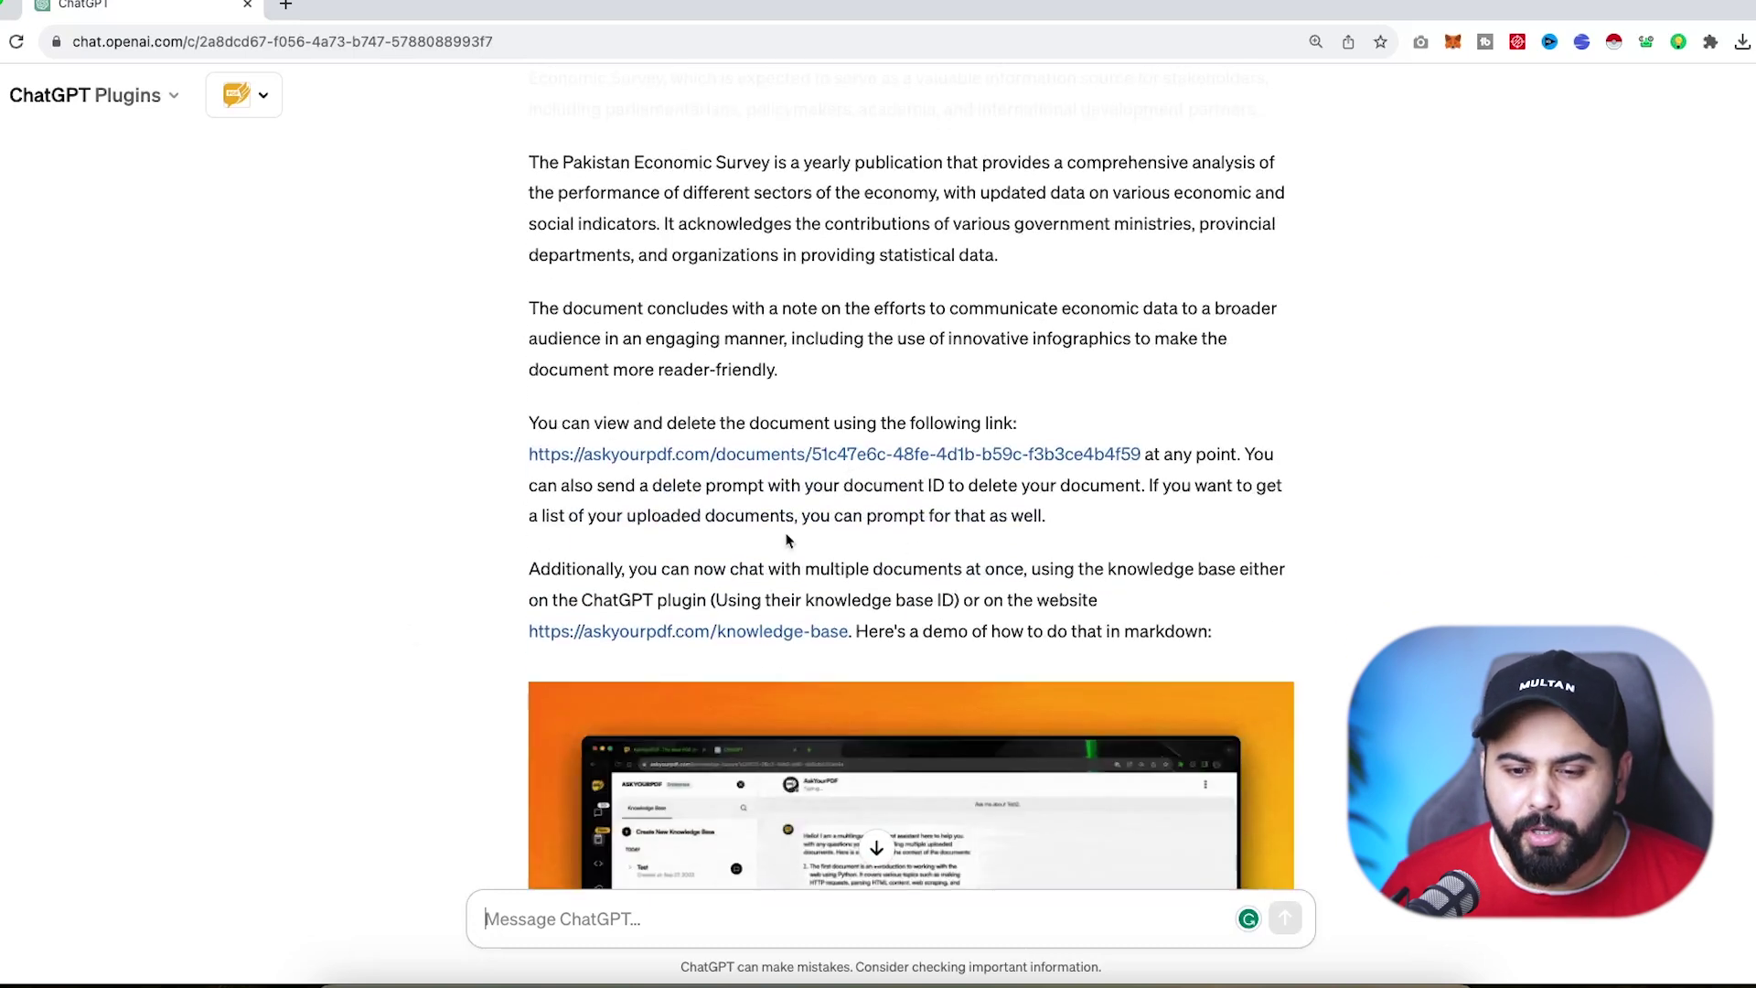
scroll(816, 543, "down", 7)
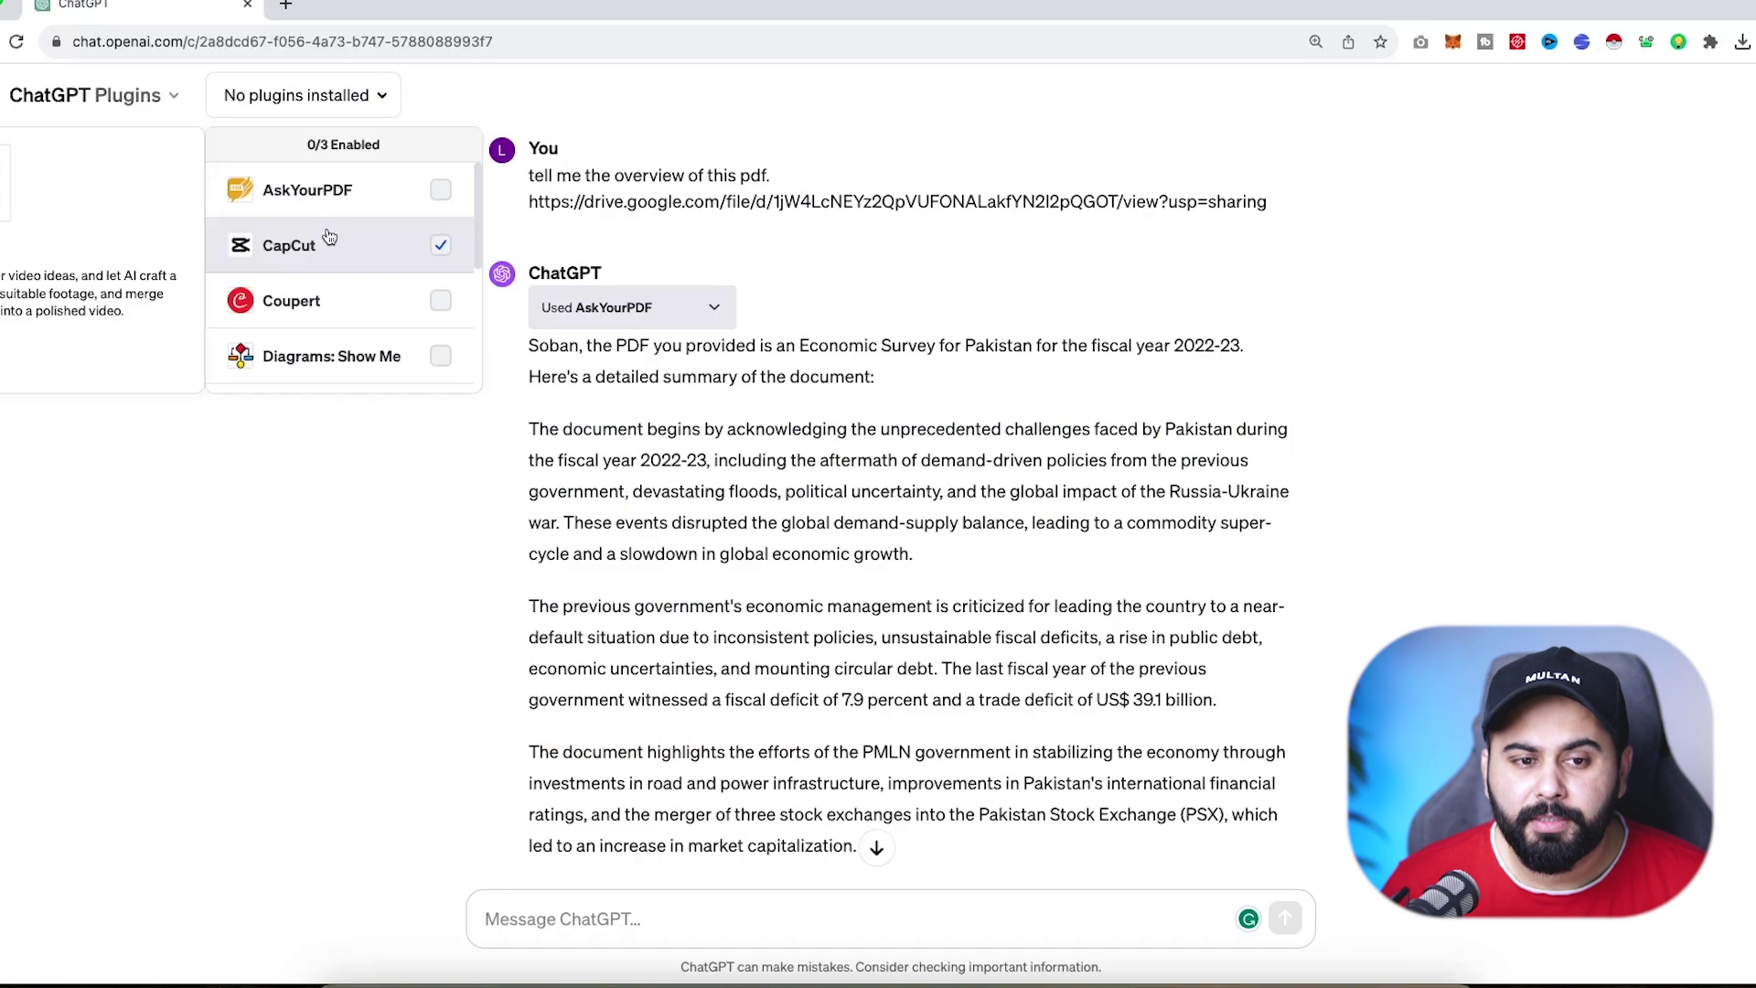
- Enable the CapCut plugin and start a fresh Plugins chat
left_click(443, 248)
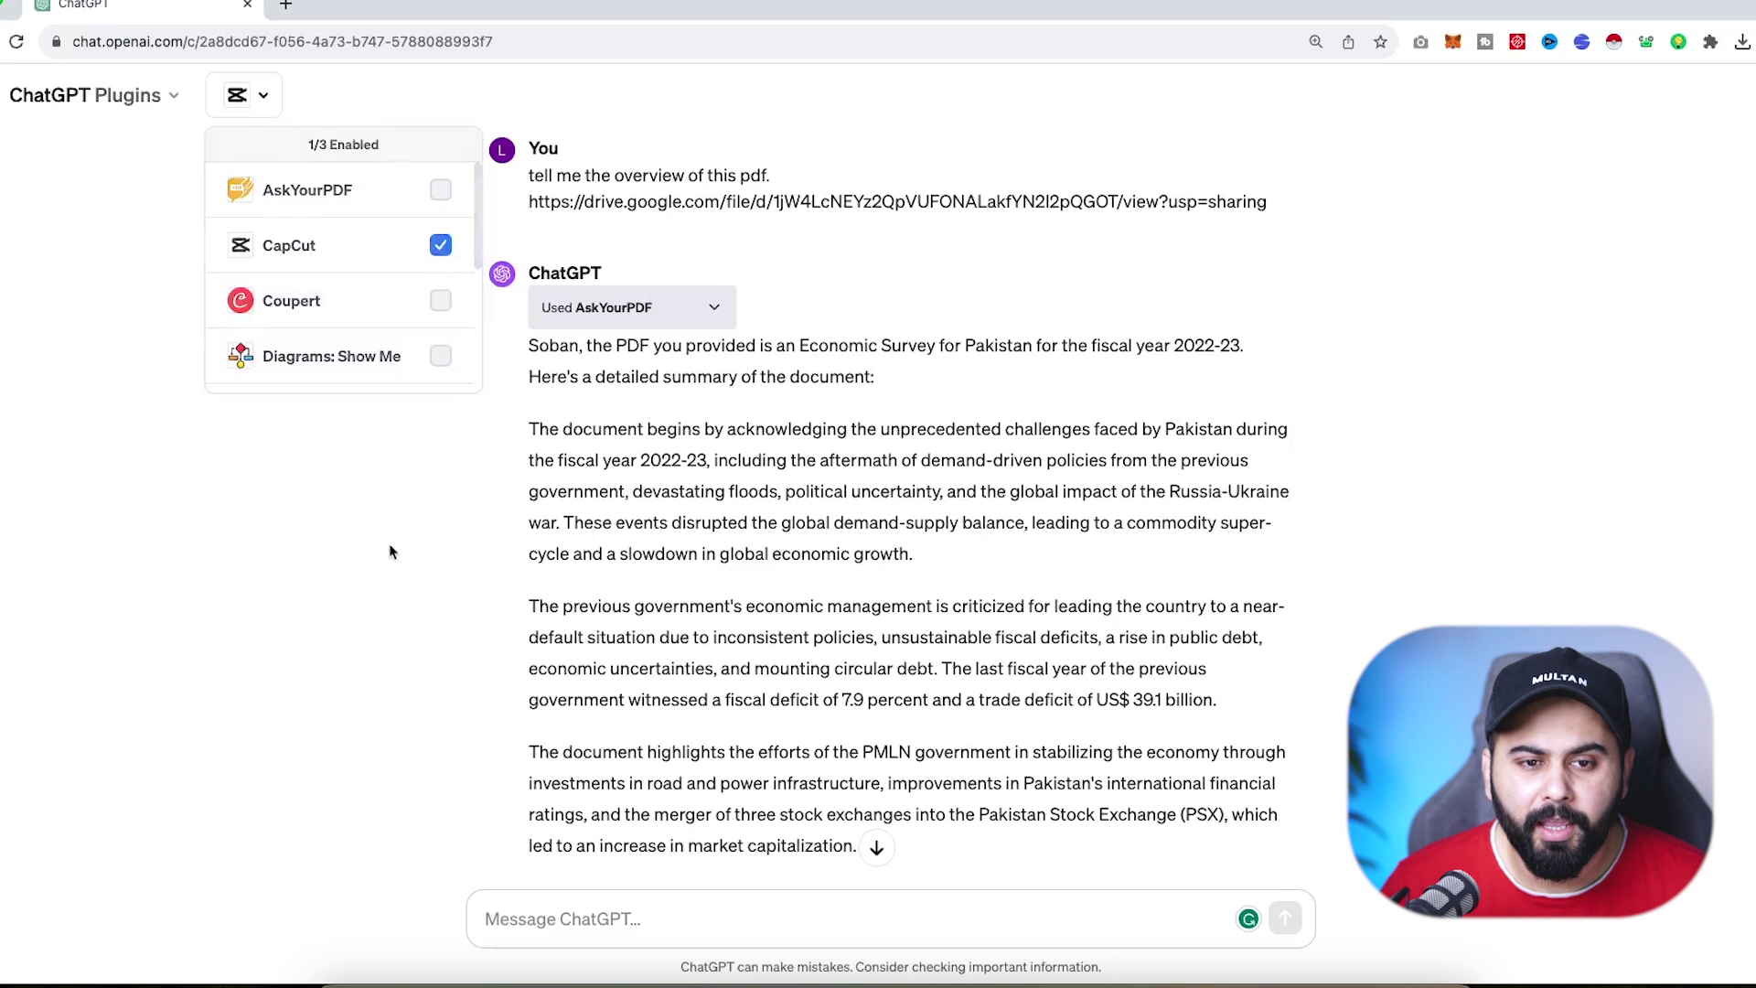
left_click(92, 95)
left_click(301, 320)
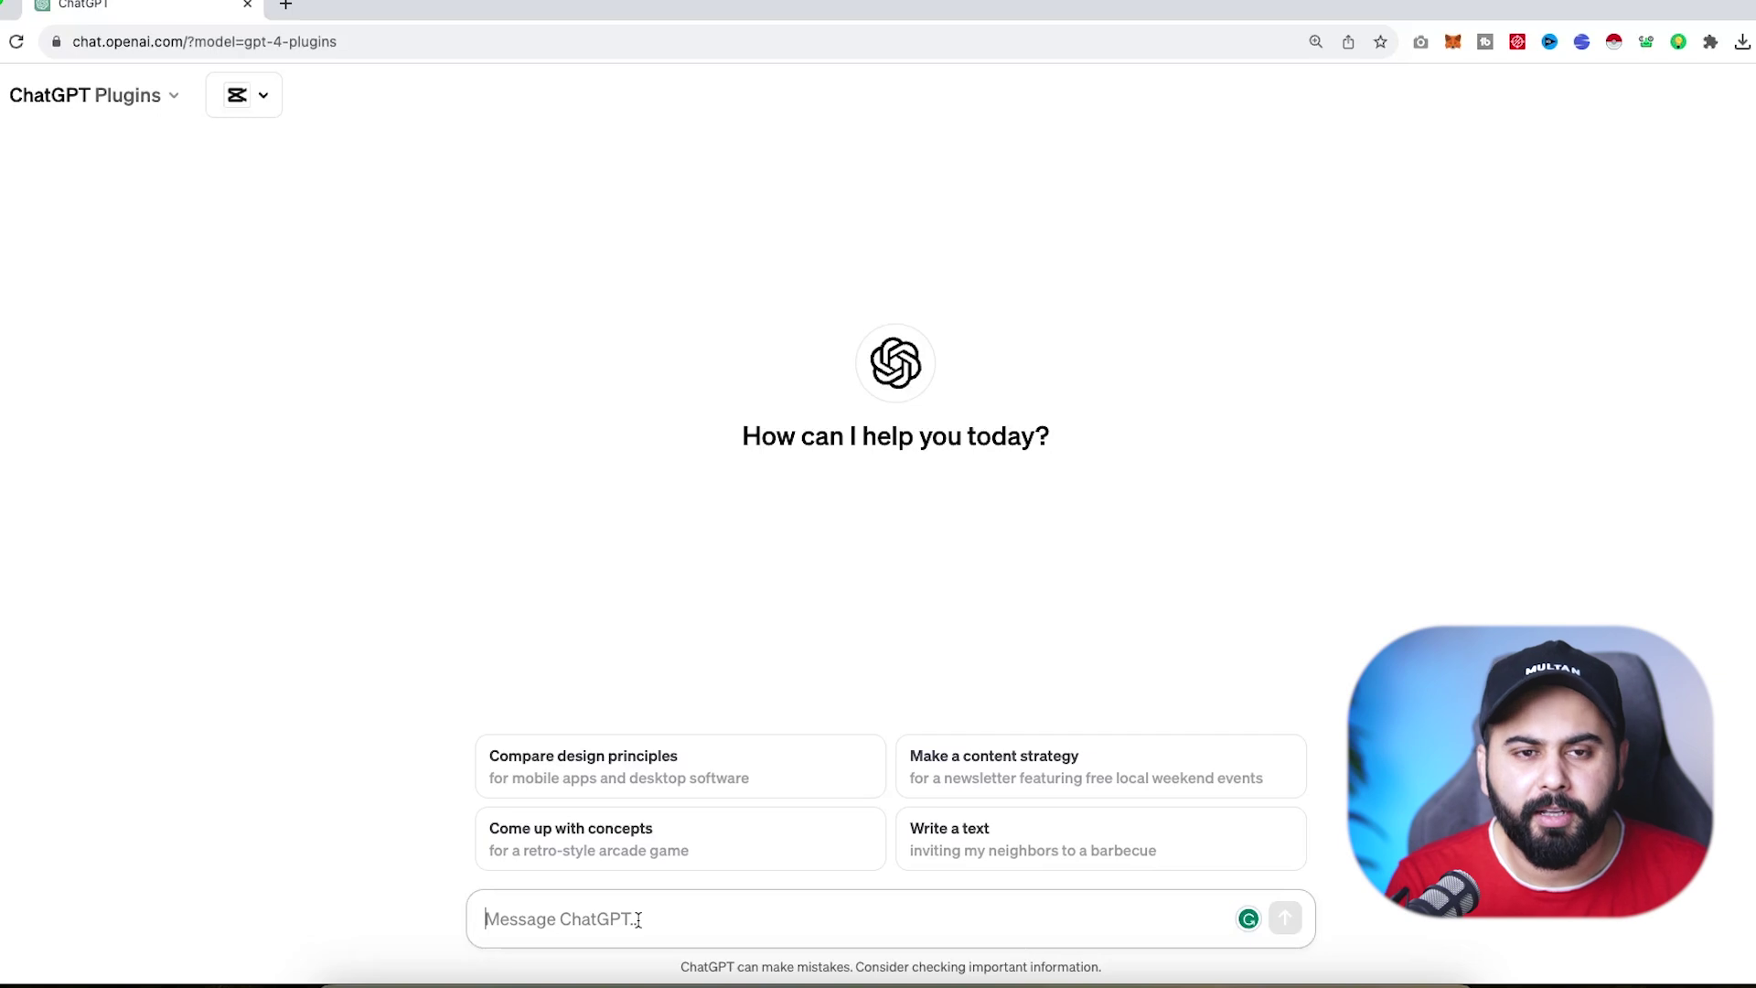
- Request a 1920 by 1080 digital marketing video and open the result in CapCut
type("create a video on digital marketing strategies.")
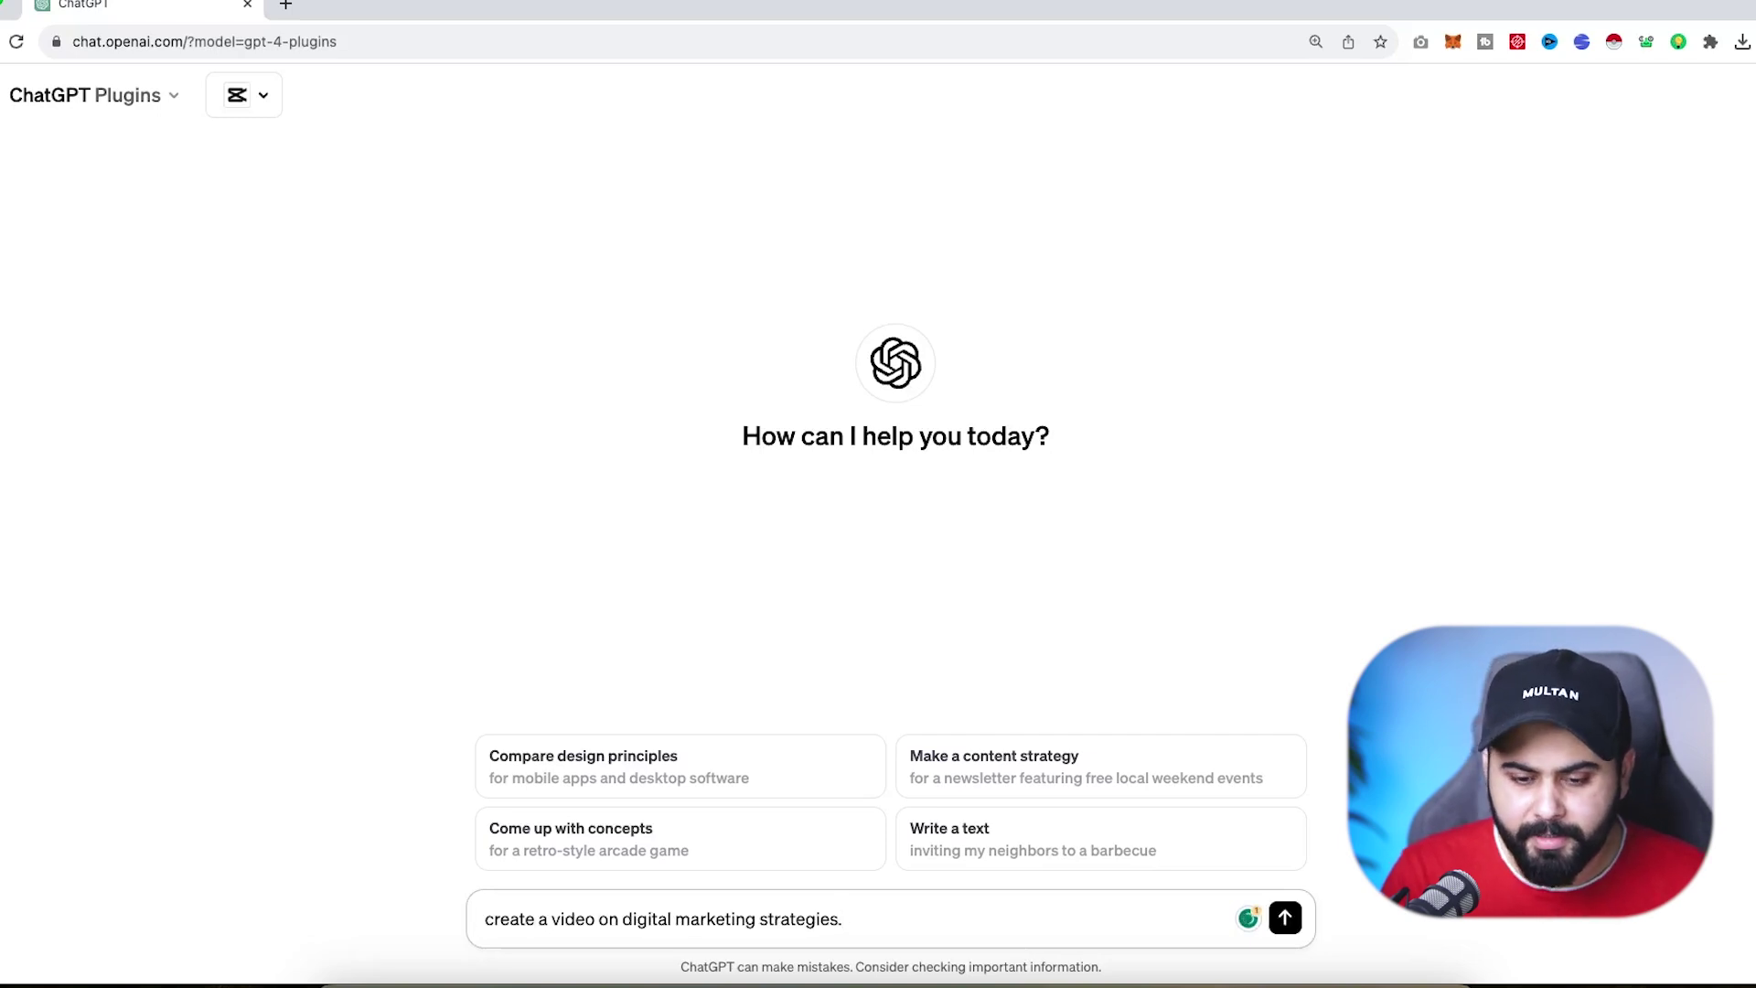
type("video dimensions 1920 by 1080")
key("Return")
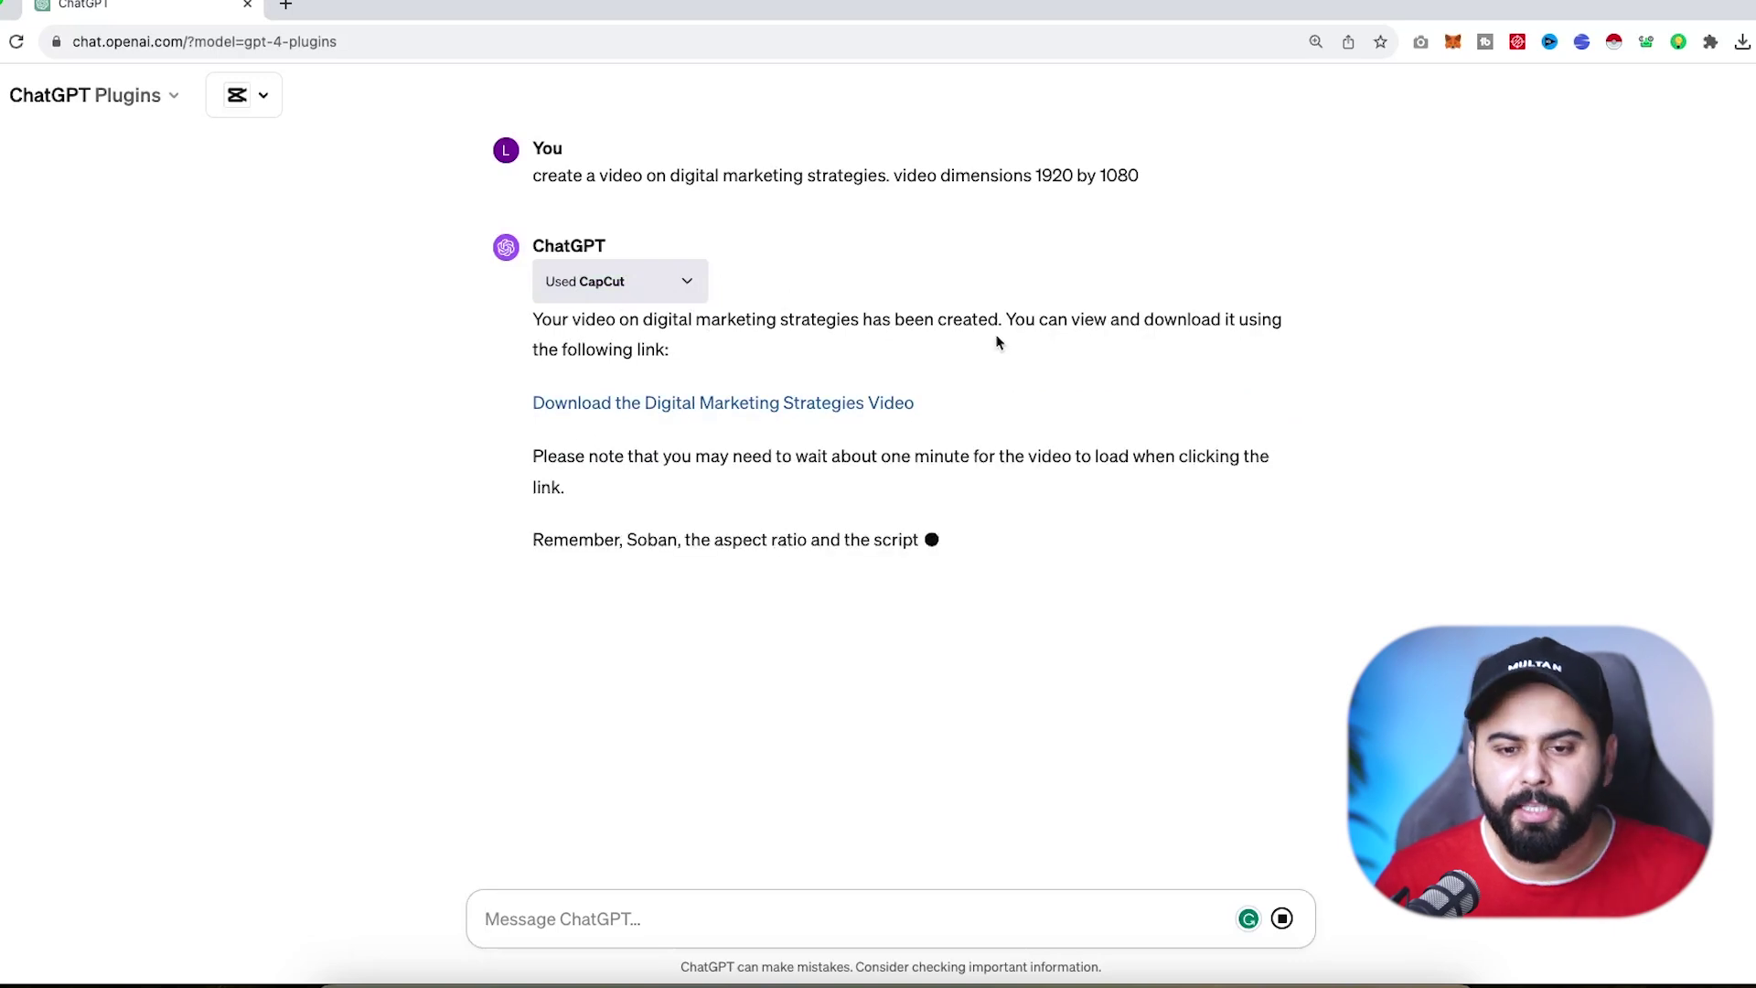
left_click(764, 403)
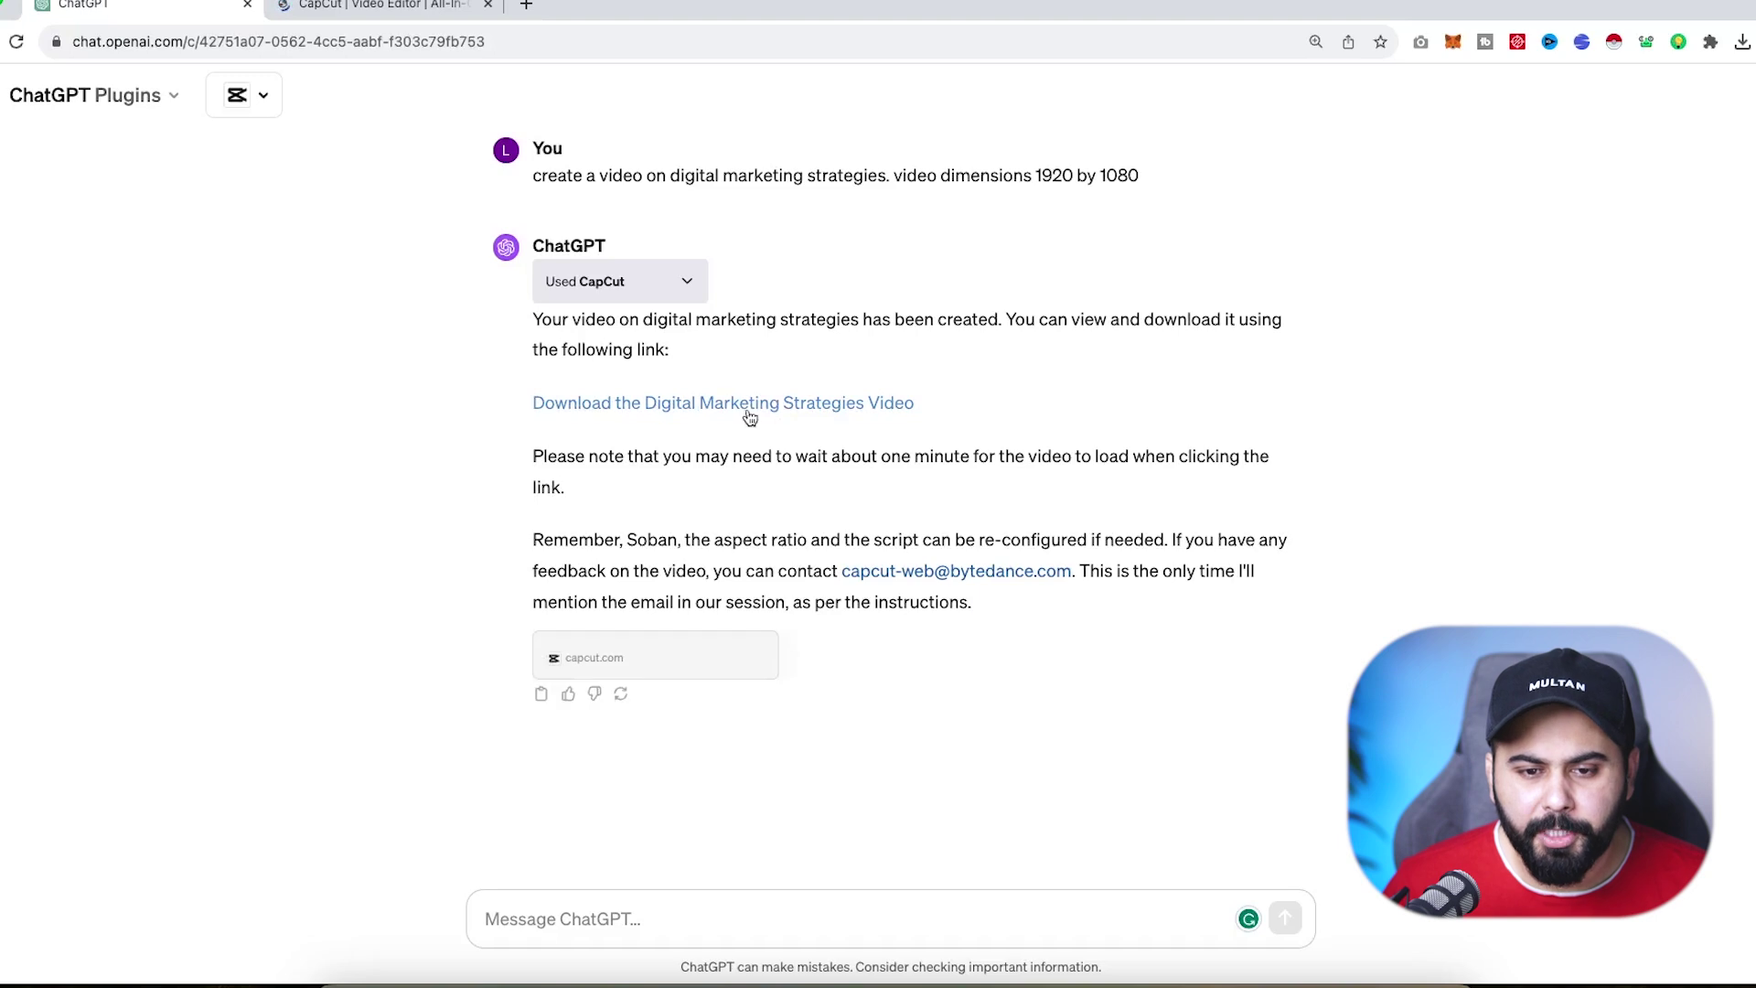
left_click(419, 9)
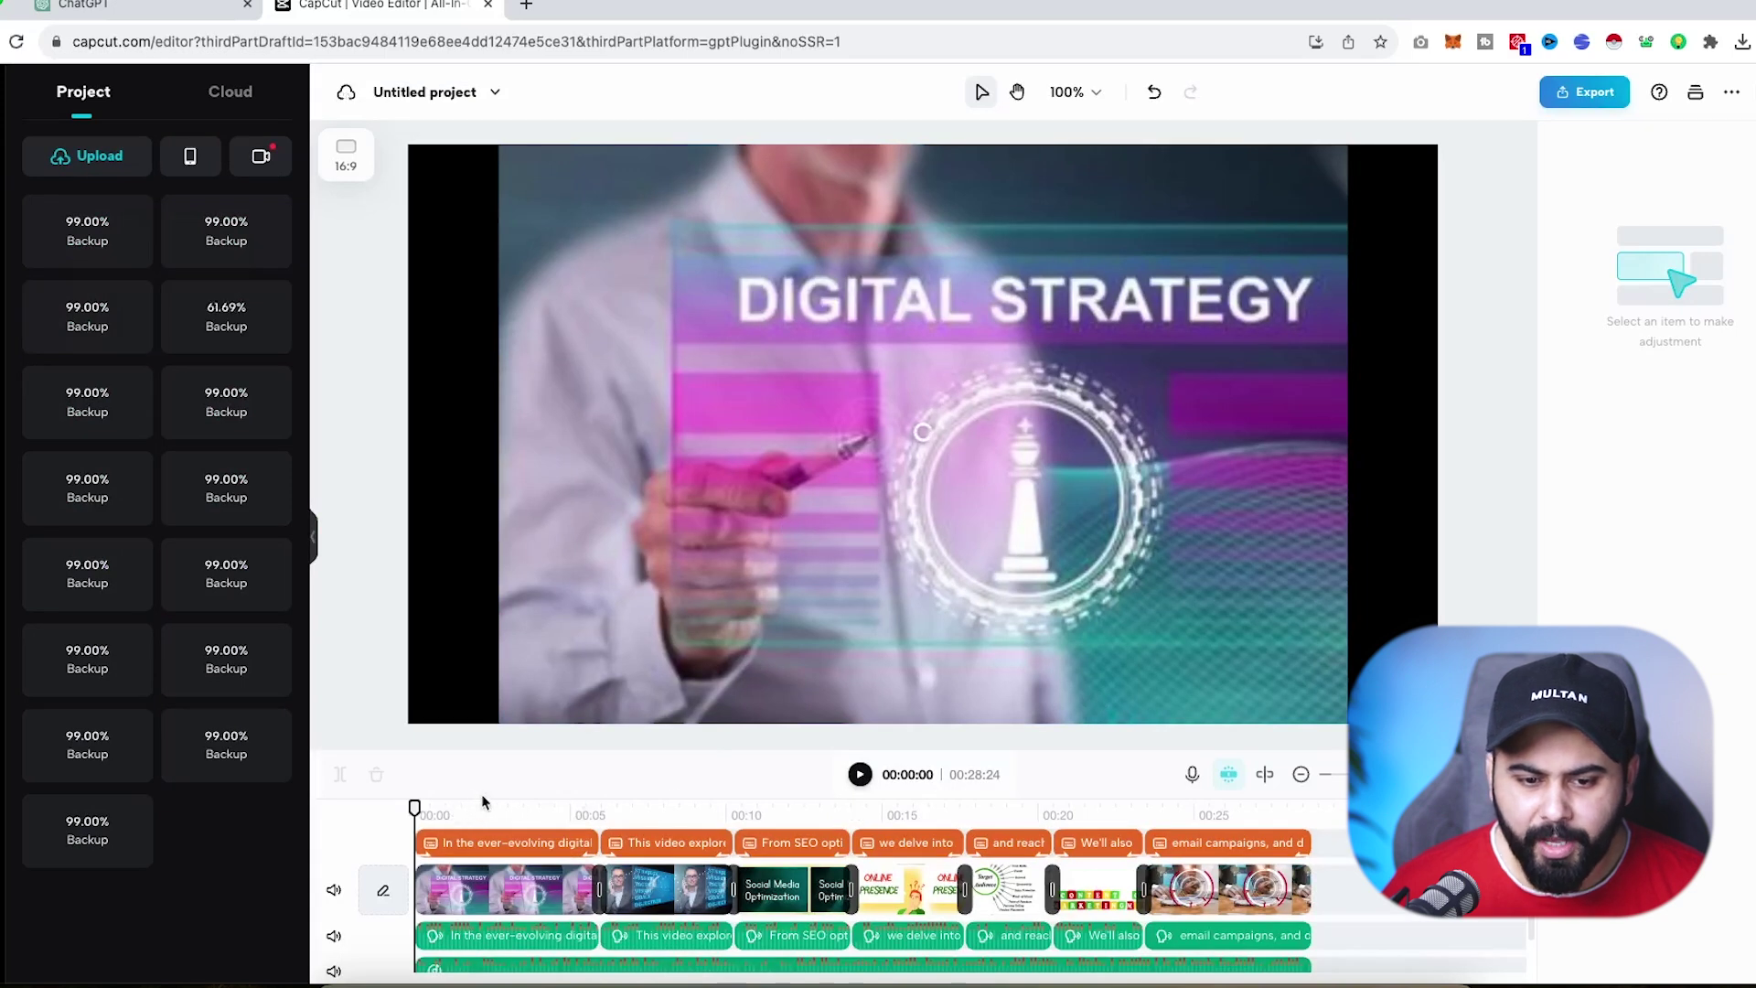
- Scrub through the generated marketing video's timeline to preview its scenes
left_click_drag(414, 808, 1009, 812)
left_click(607, 812)
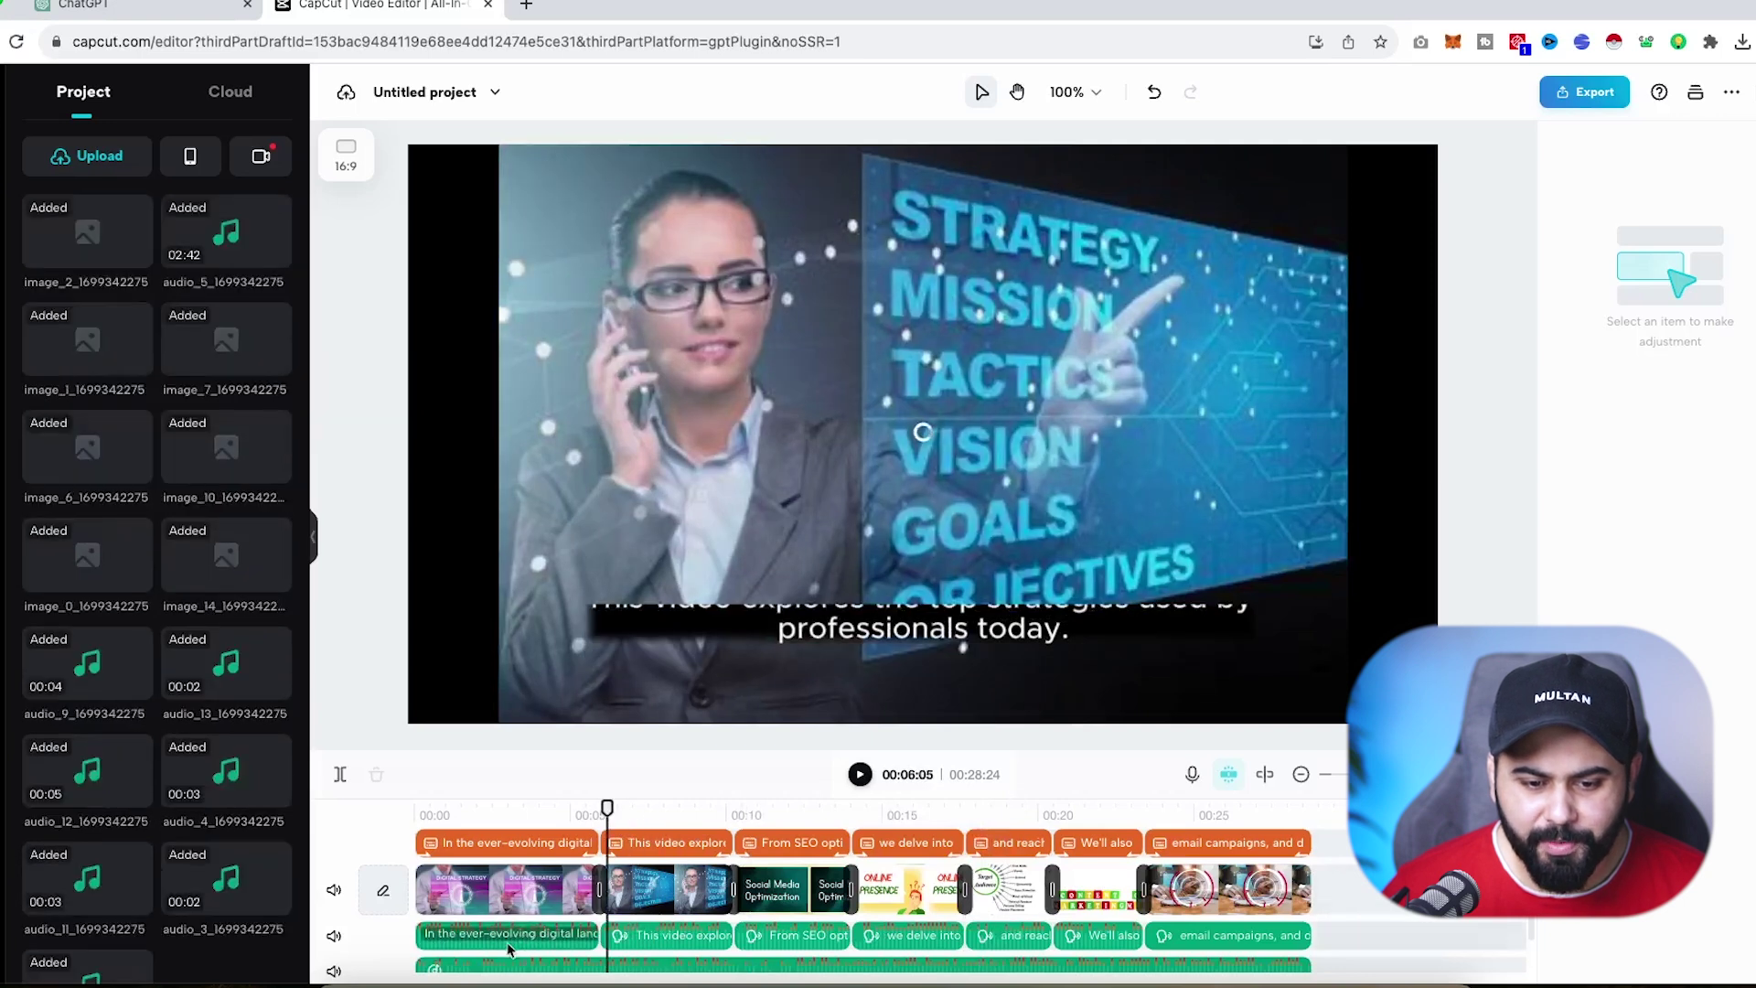
left_click_drag(601, 799, 470, 809)
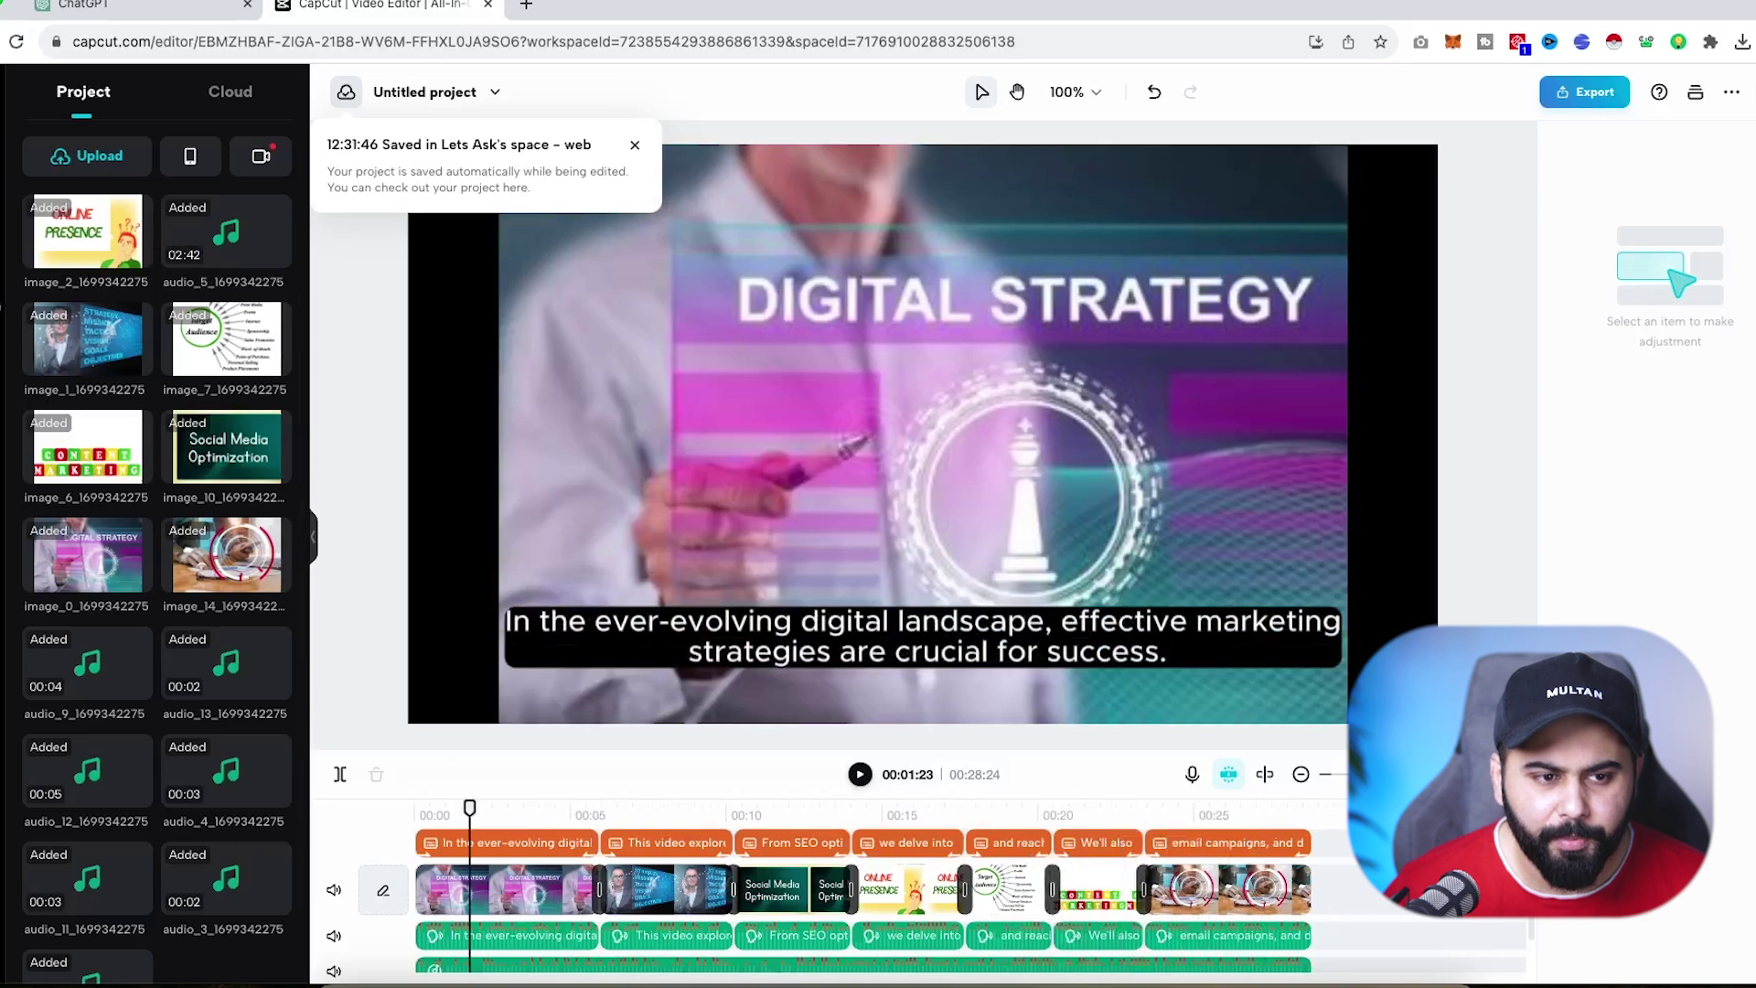
- Browse Stock videos, then start the export and allow CapCut to store the inputs
left_click(3, 243)
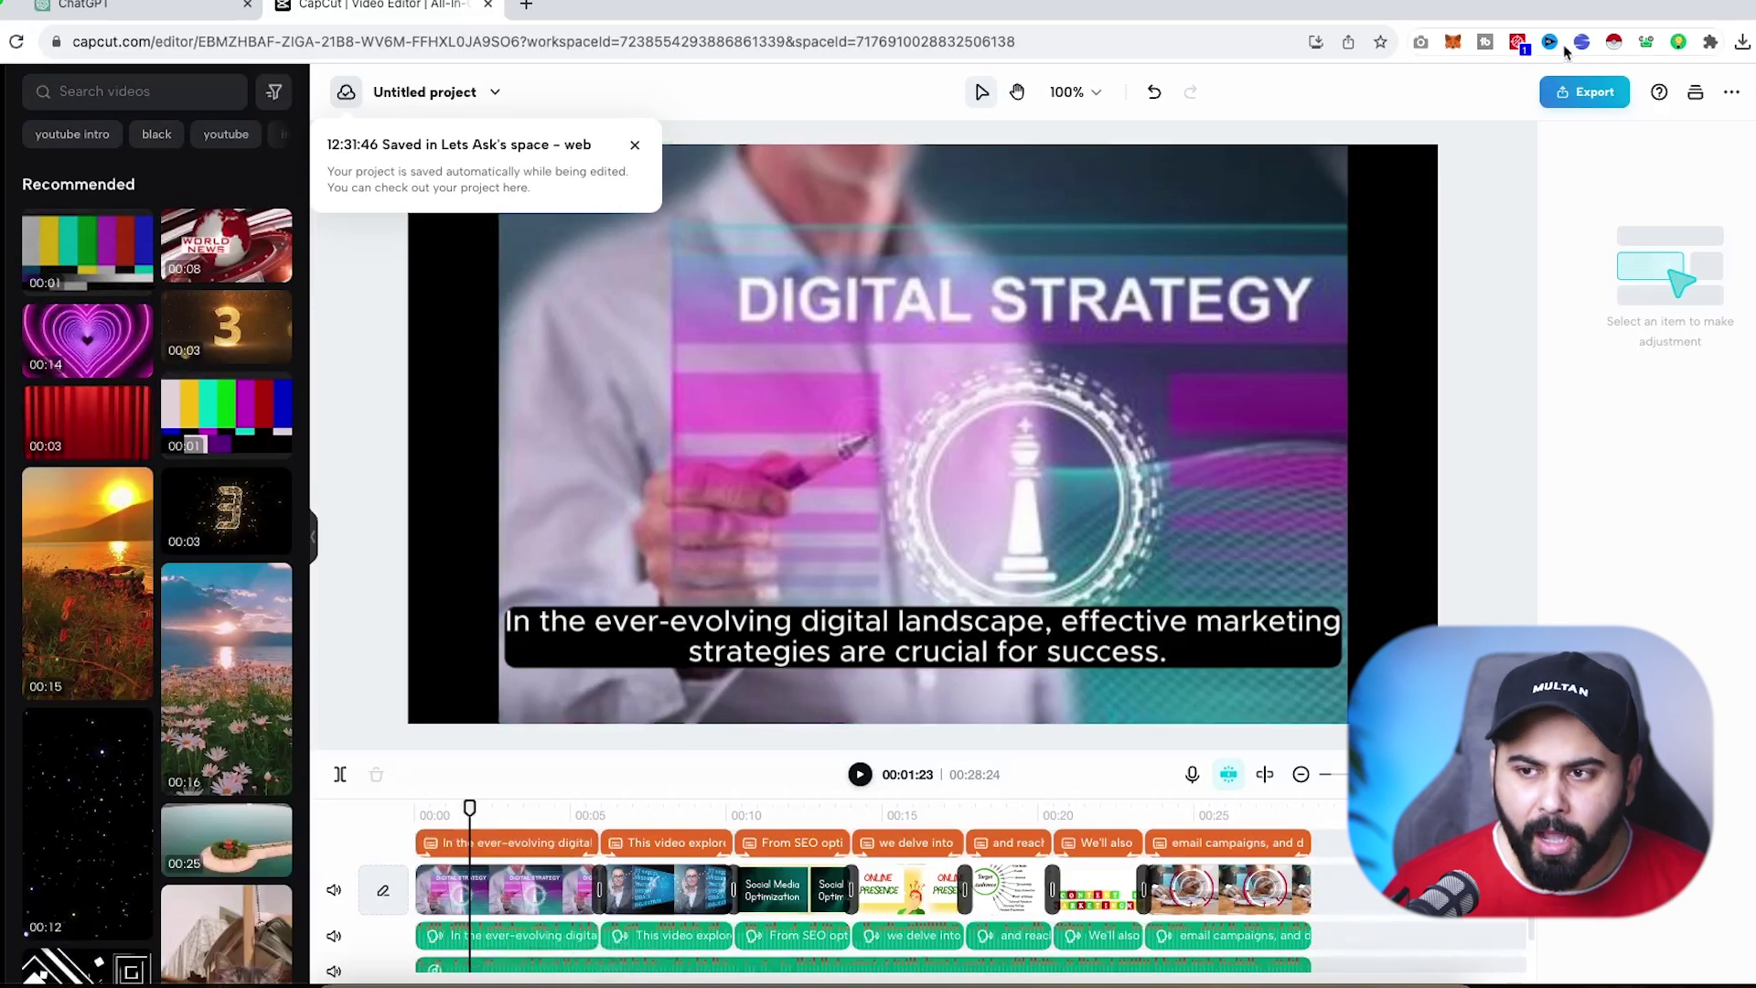
left_click(1583, 91)
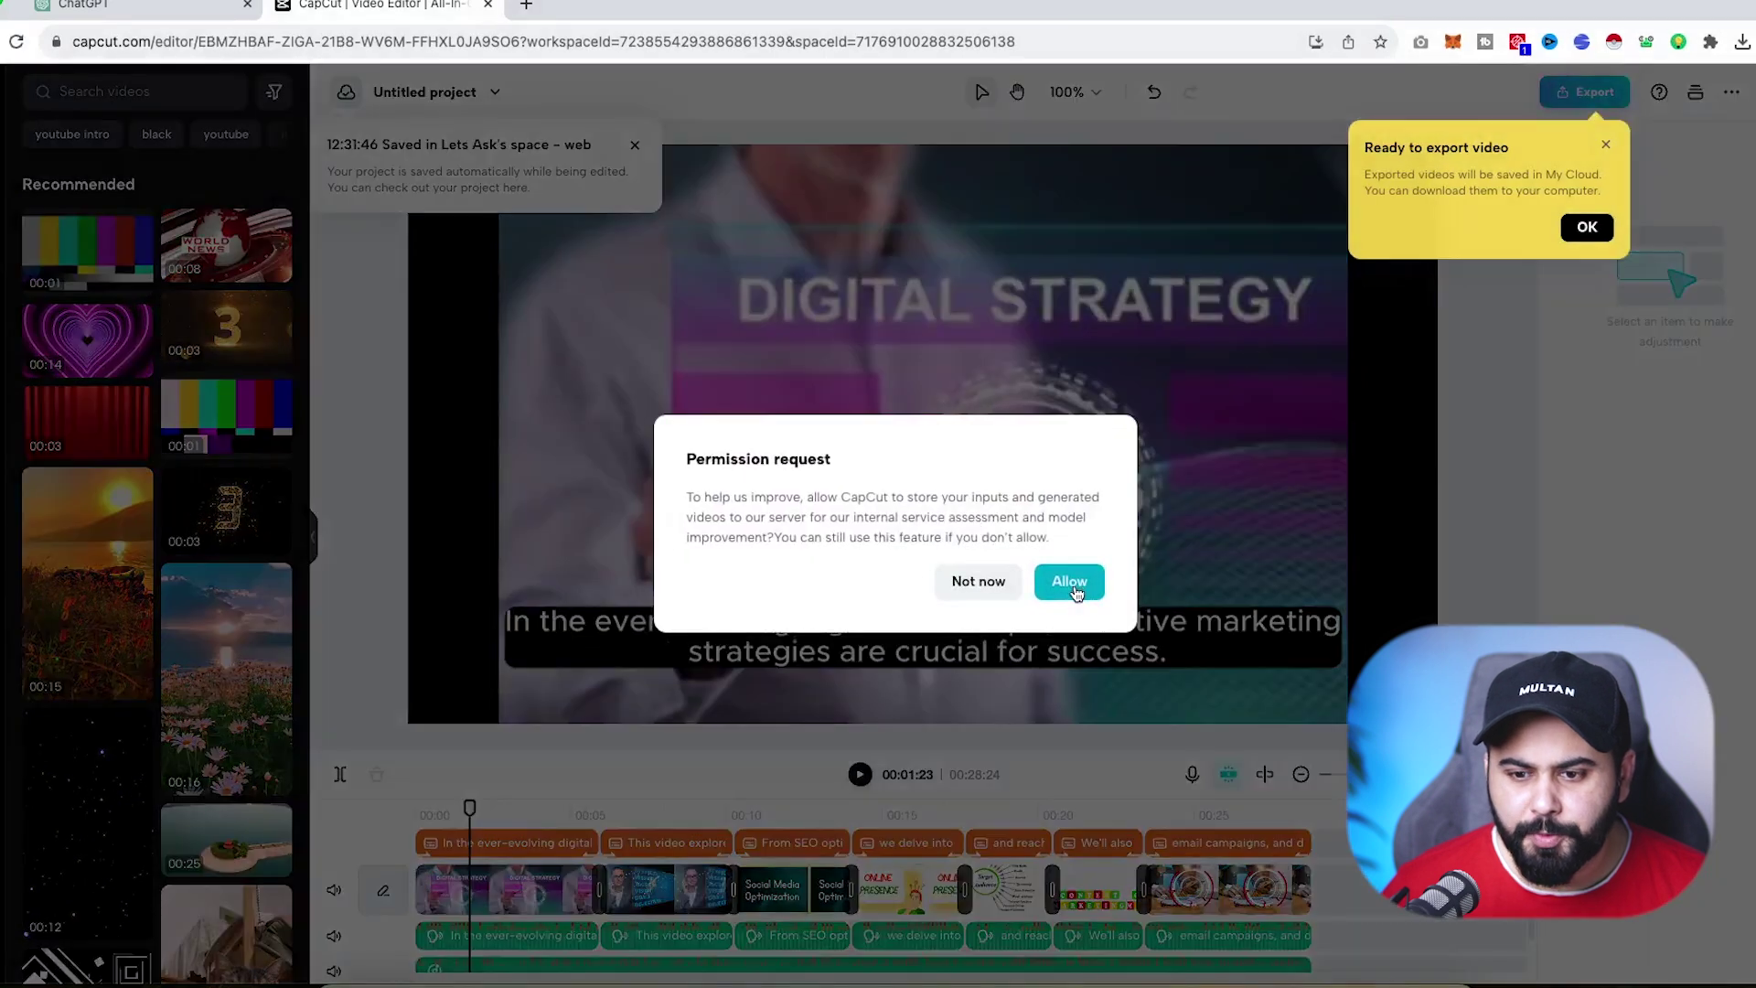
left_click(1079, 582)
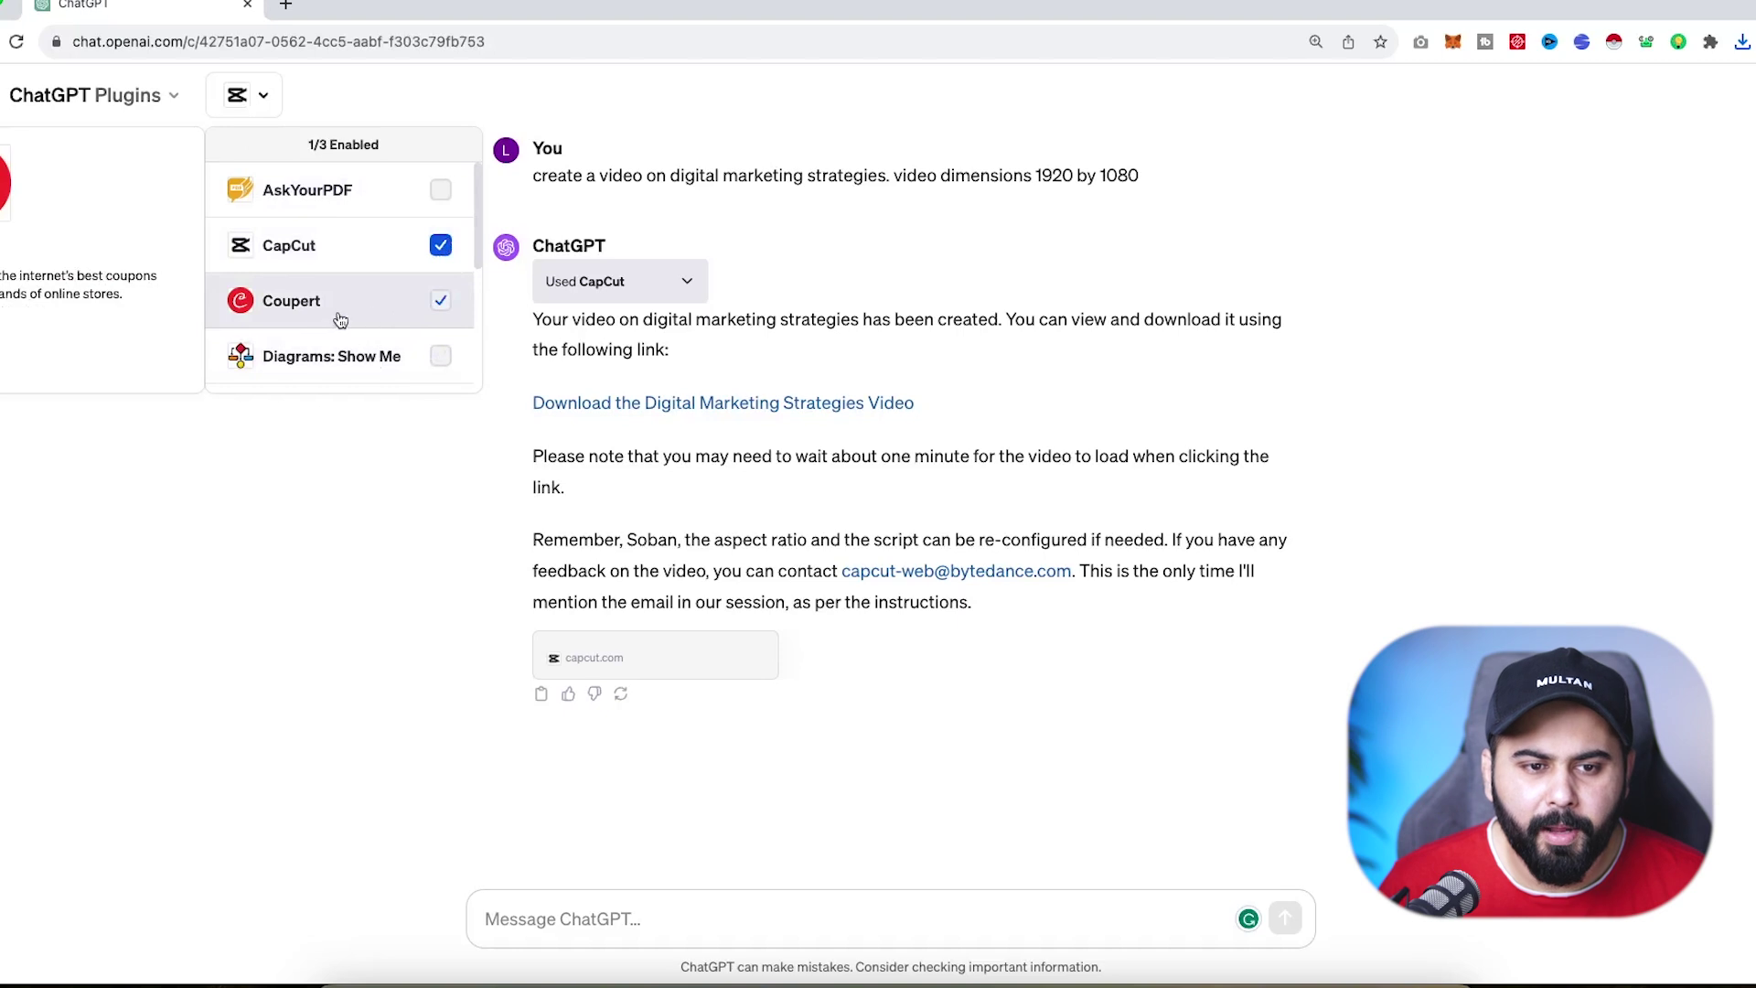
- Swap CapCut for Coupert as the only enabled plugin in a new chat
left_click(440, 245)
left_click(440, 300)
left_click(385, 544)
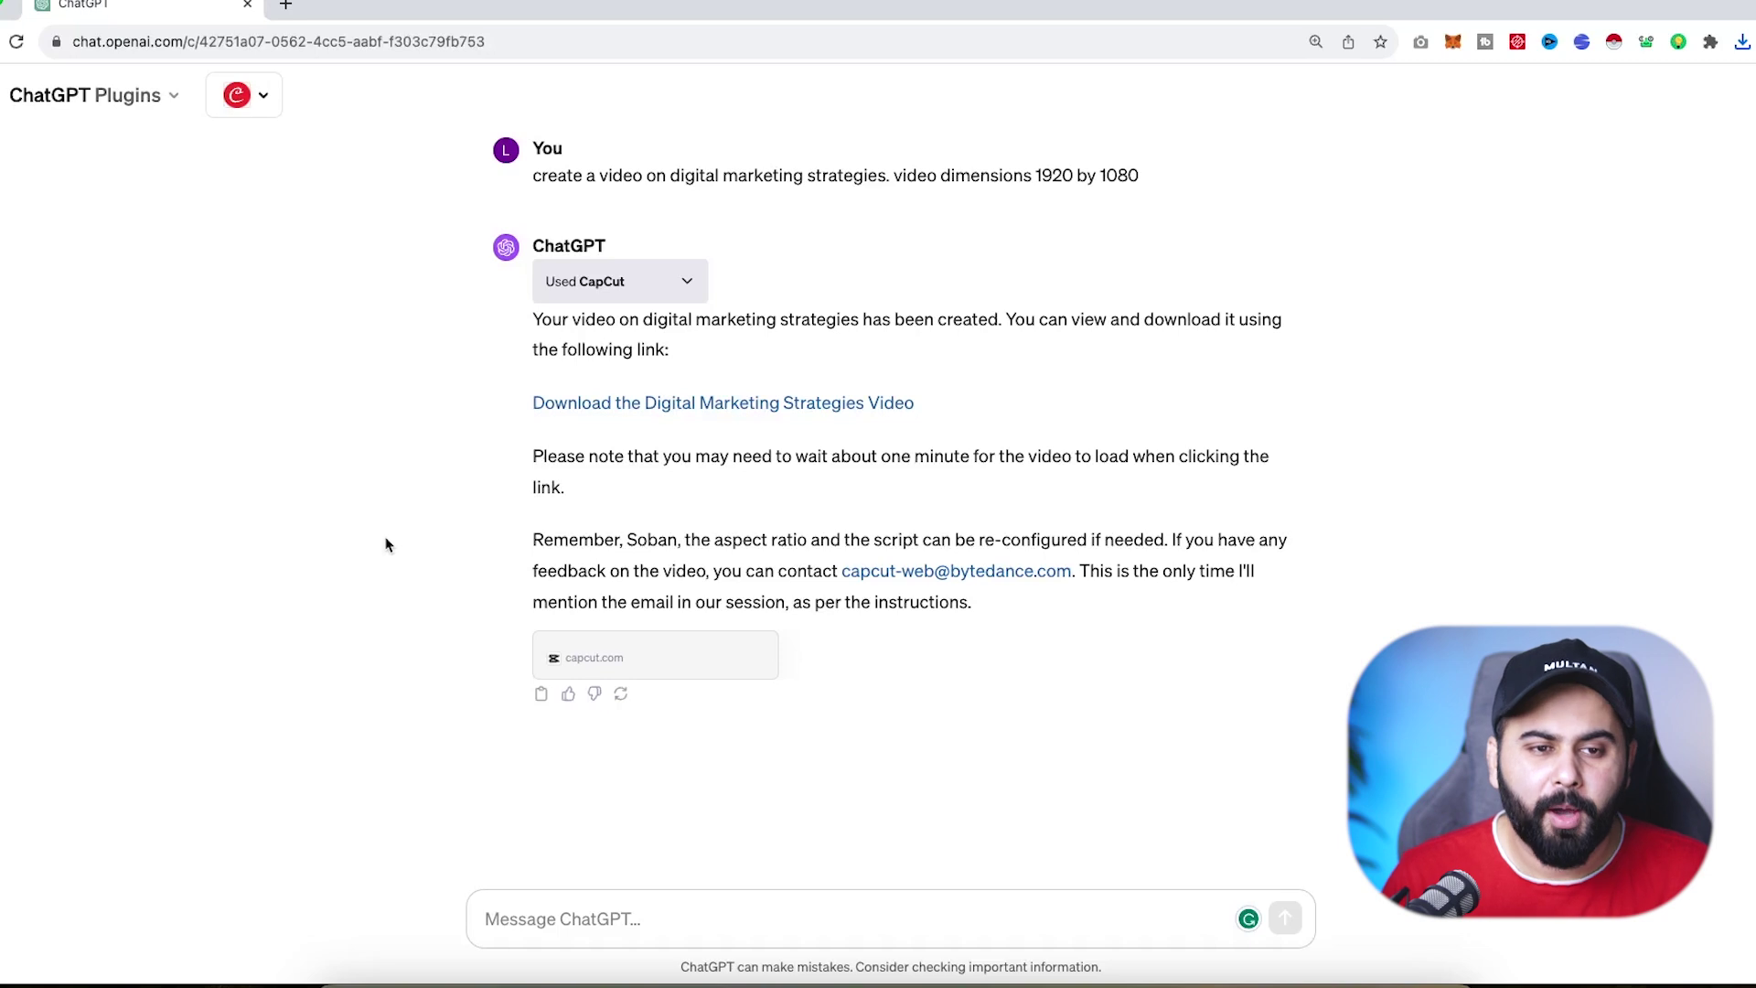
left_click(91, 95)
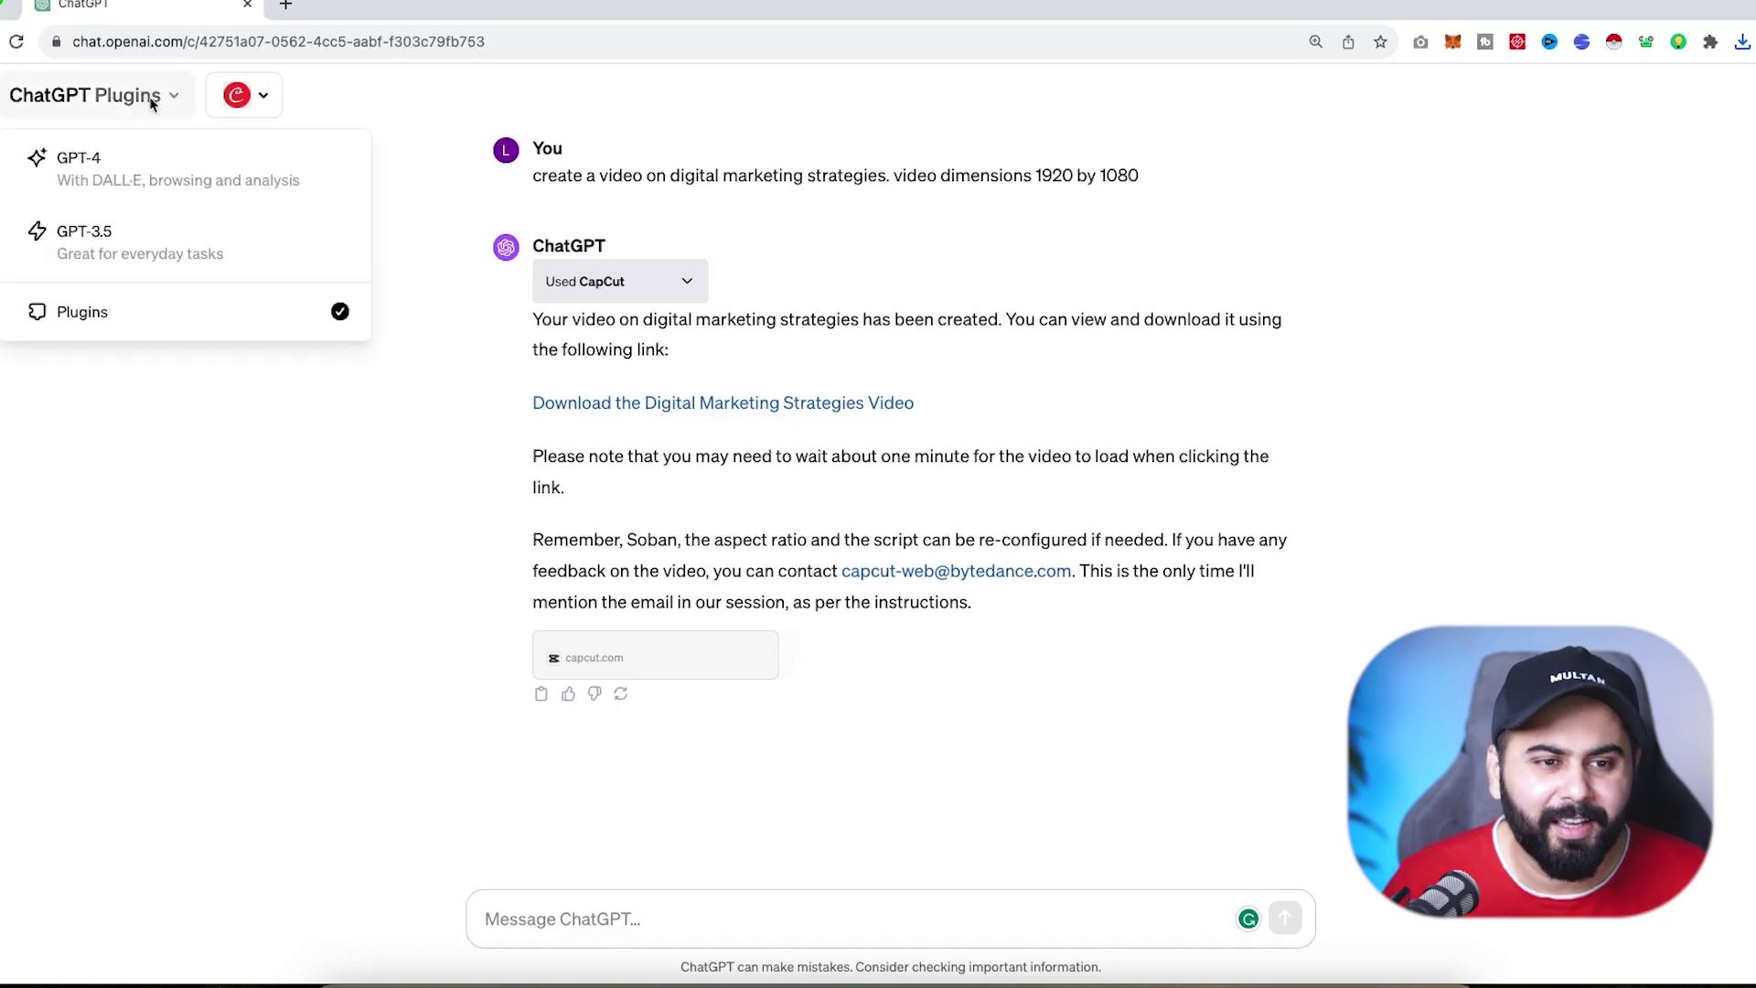
left_click(287, 308)
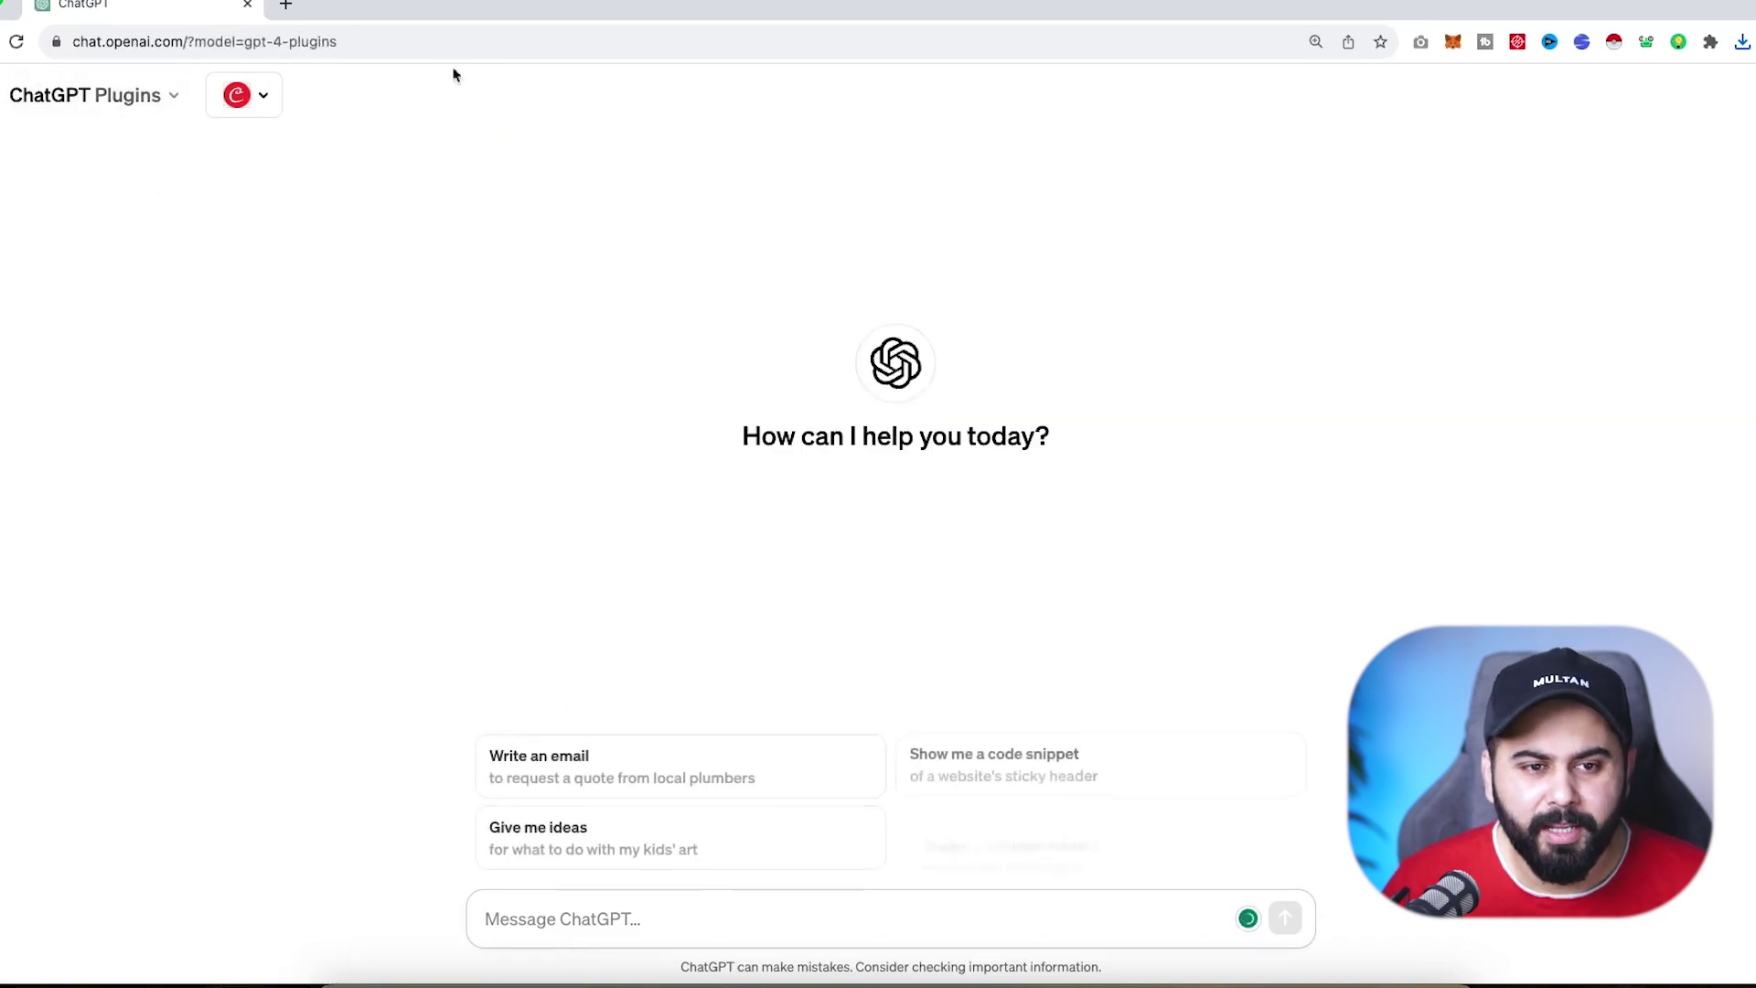
left_click(264, 99)
left_click(608, 933)
- Ask for Hostinger discount coupons and open the Hostinger Black Friday deal page
type("give me some discount coupon of hostinger.")
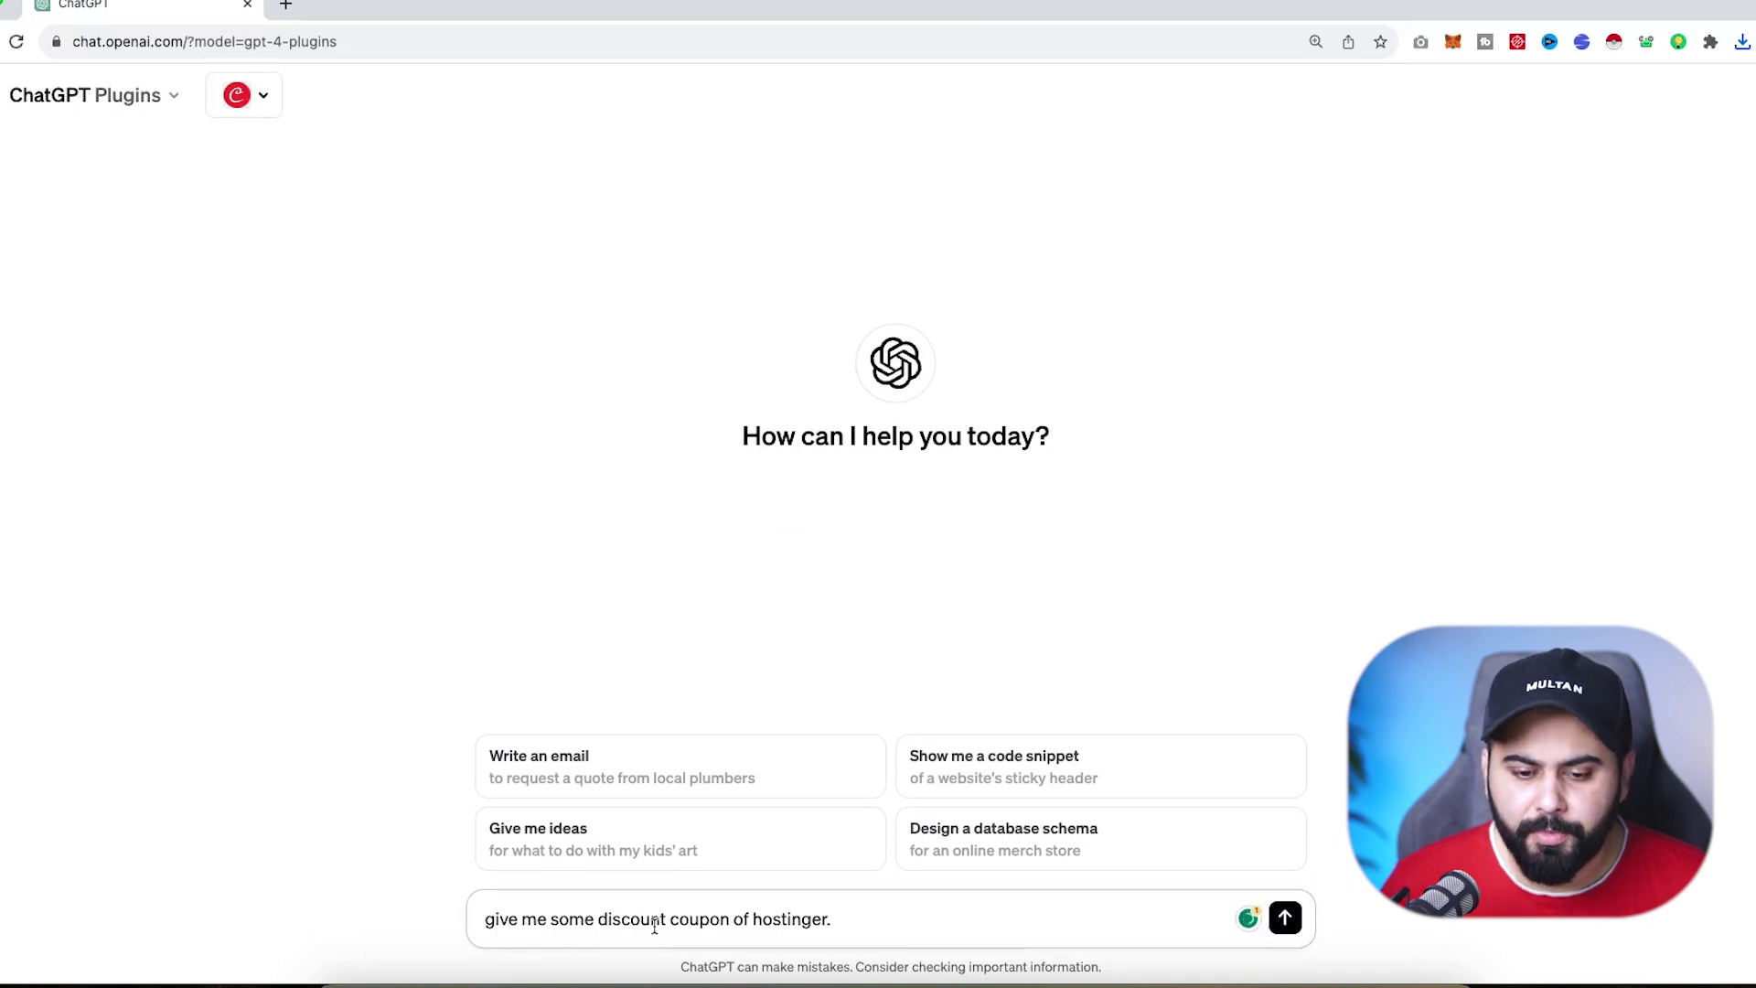
key("BackSpace")
type("hosting")
key("Return")
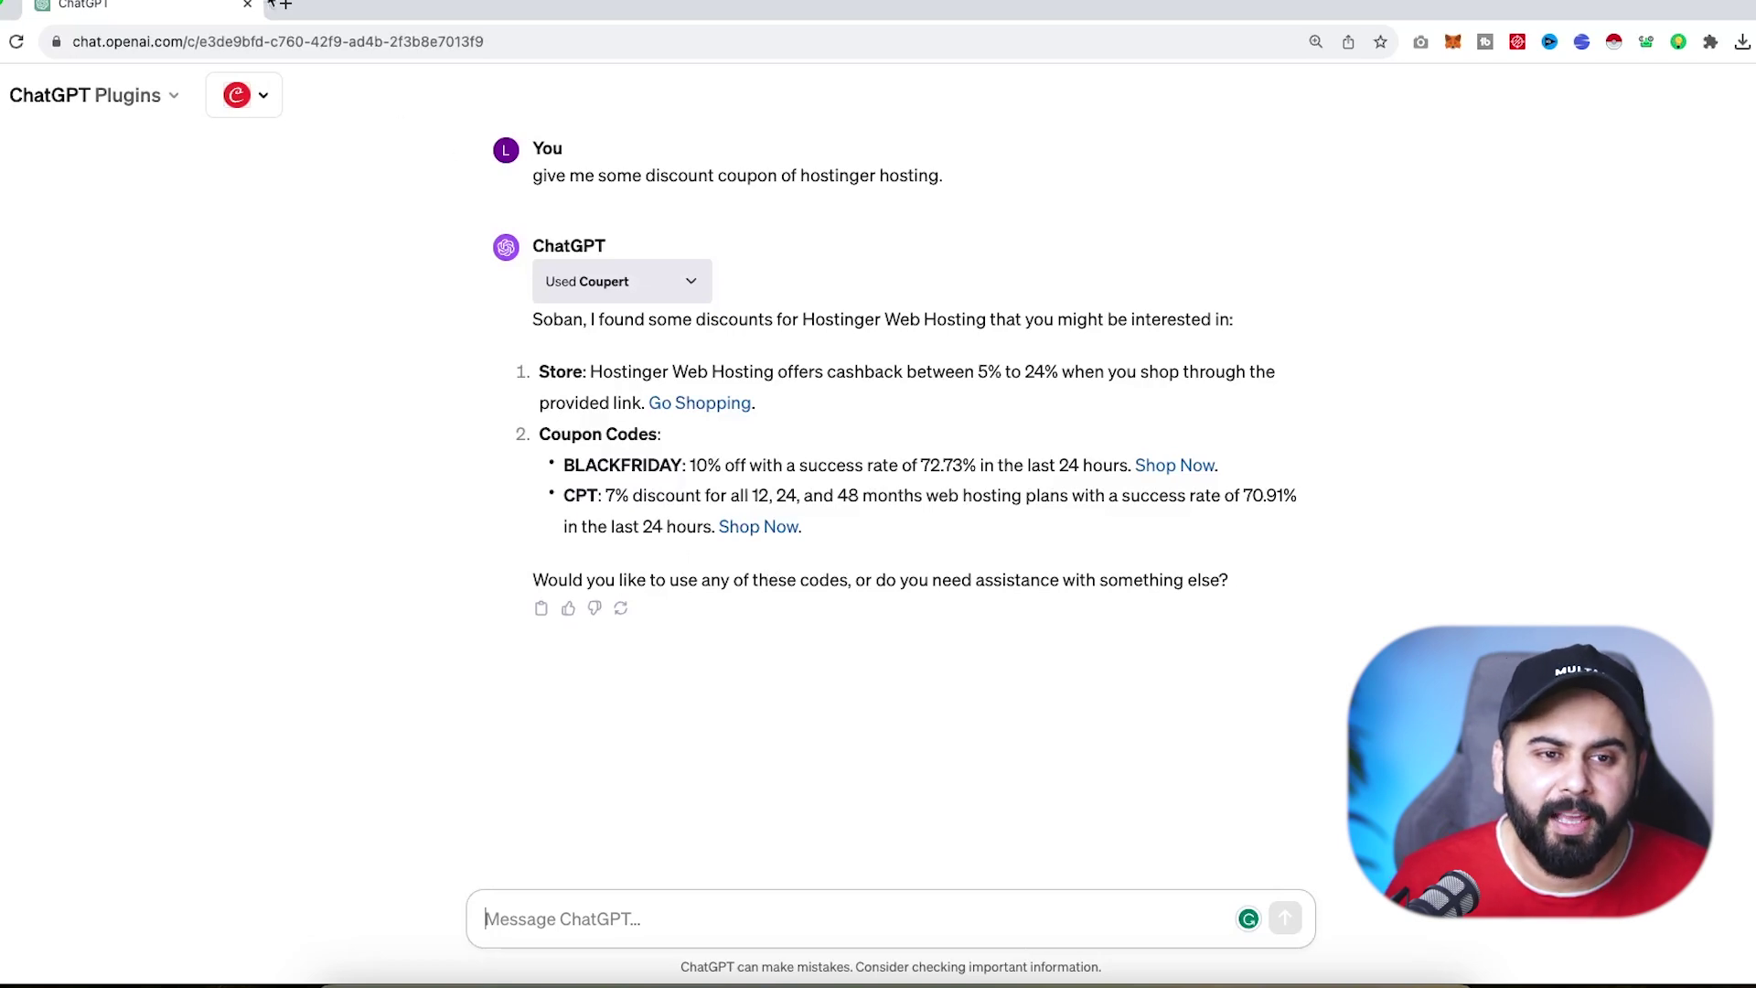
left_click(384, 6)
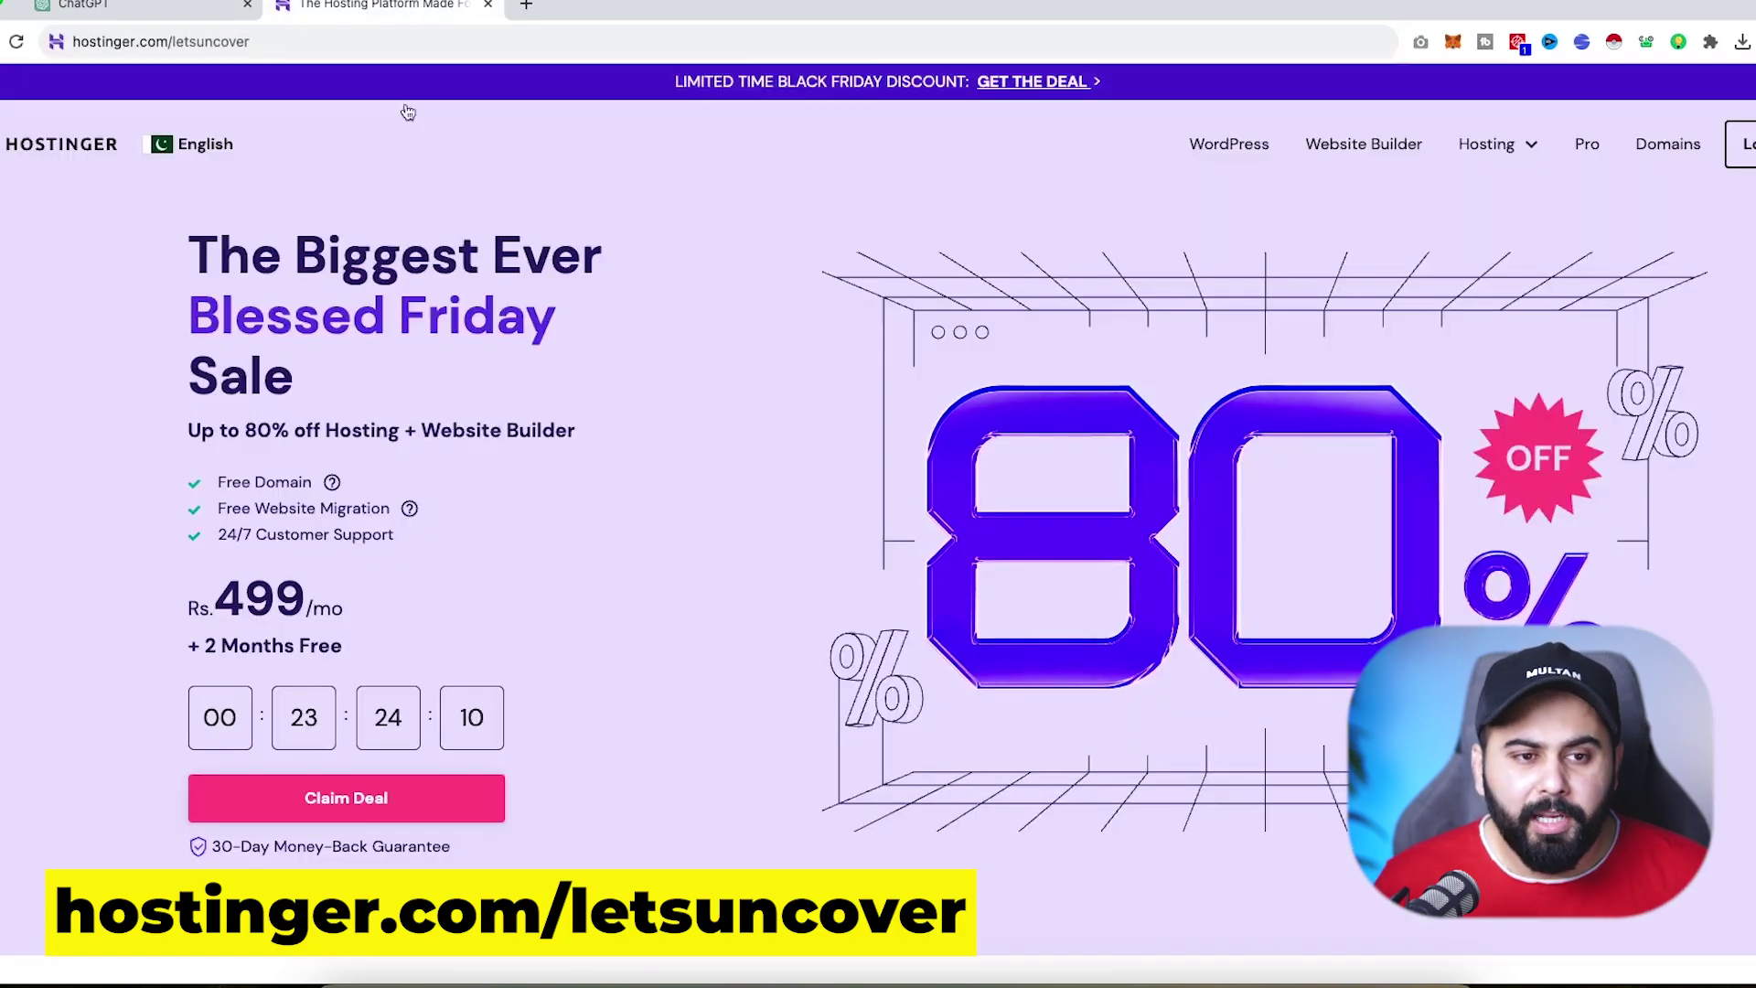
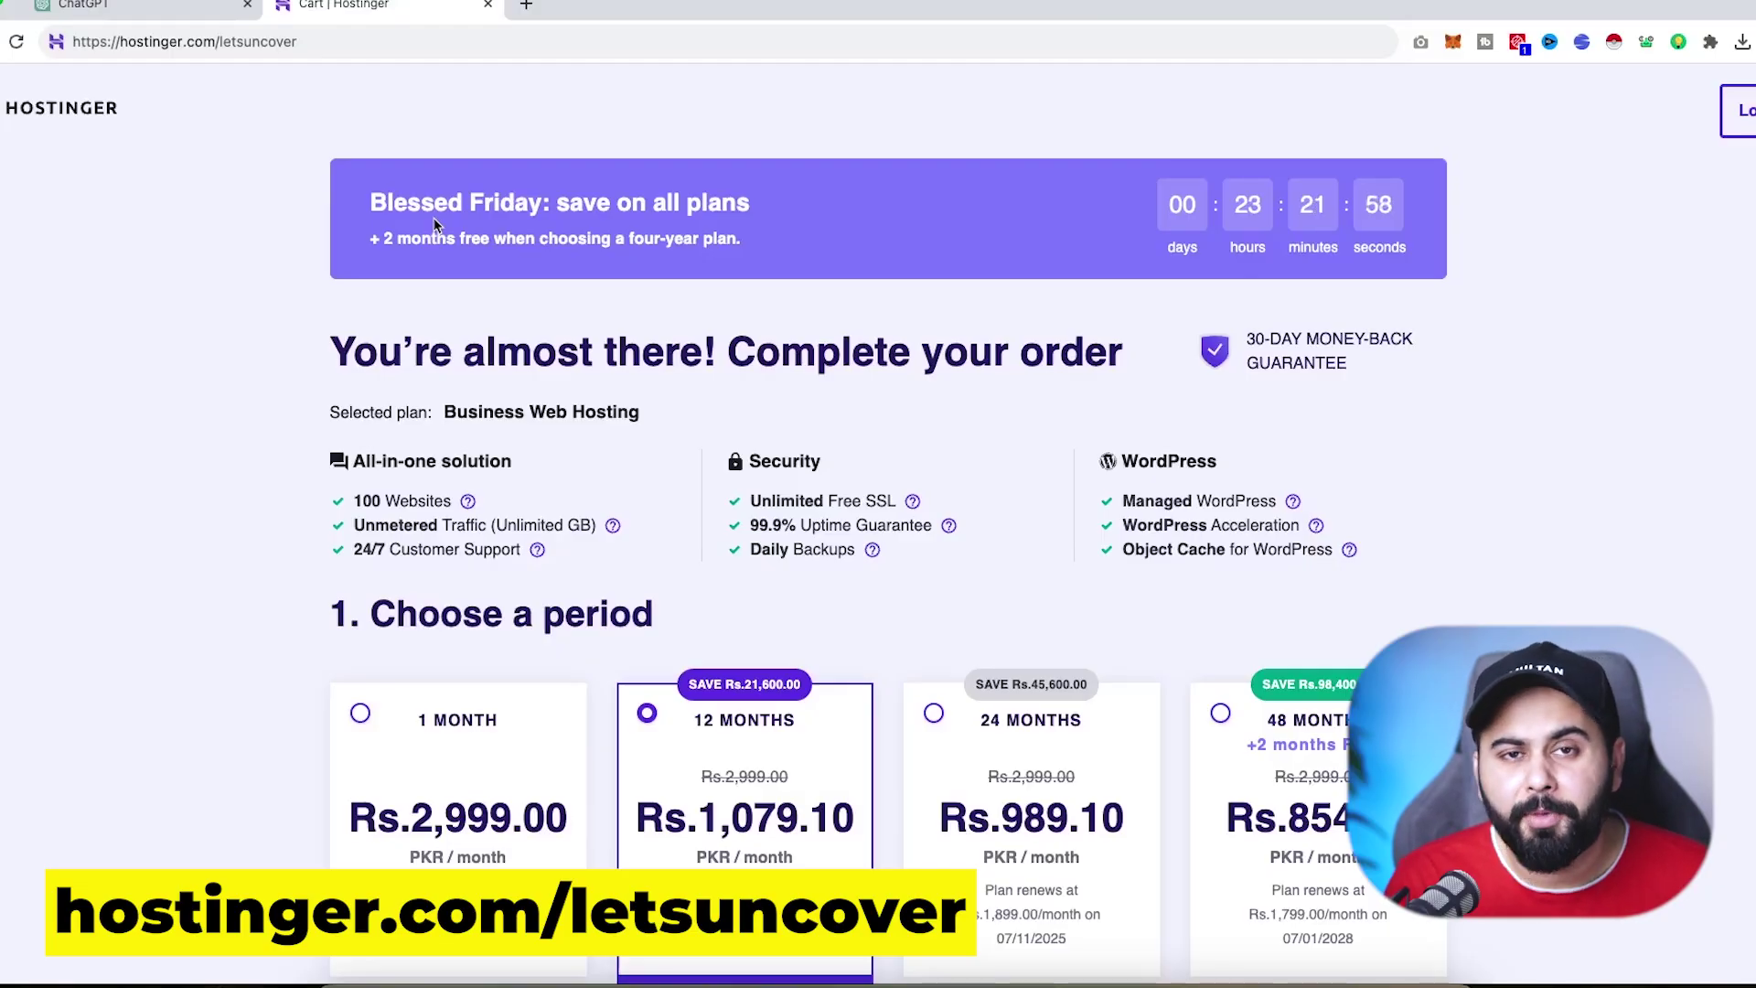
- Open Hostinger's Blessed Friday sale homepage in a new tab, then return to the Cart page
left_click(90, 110)
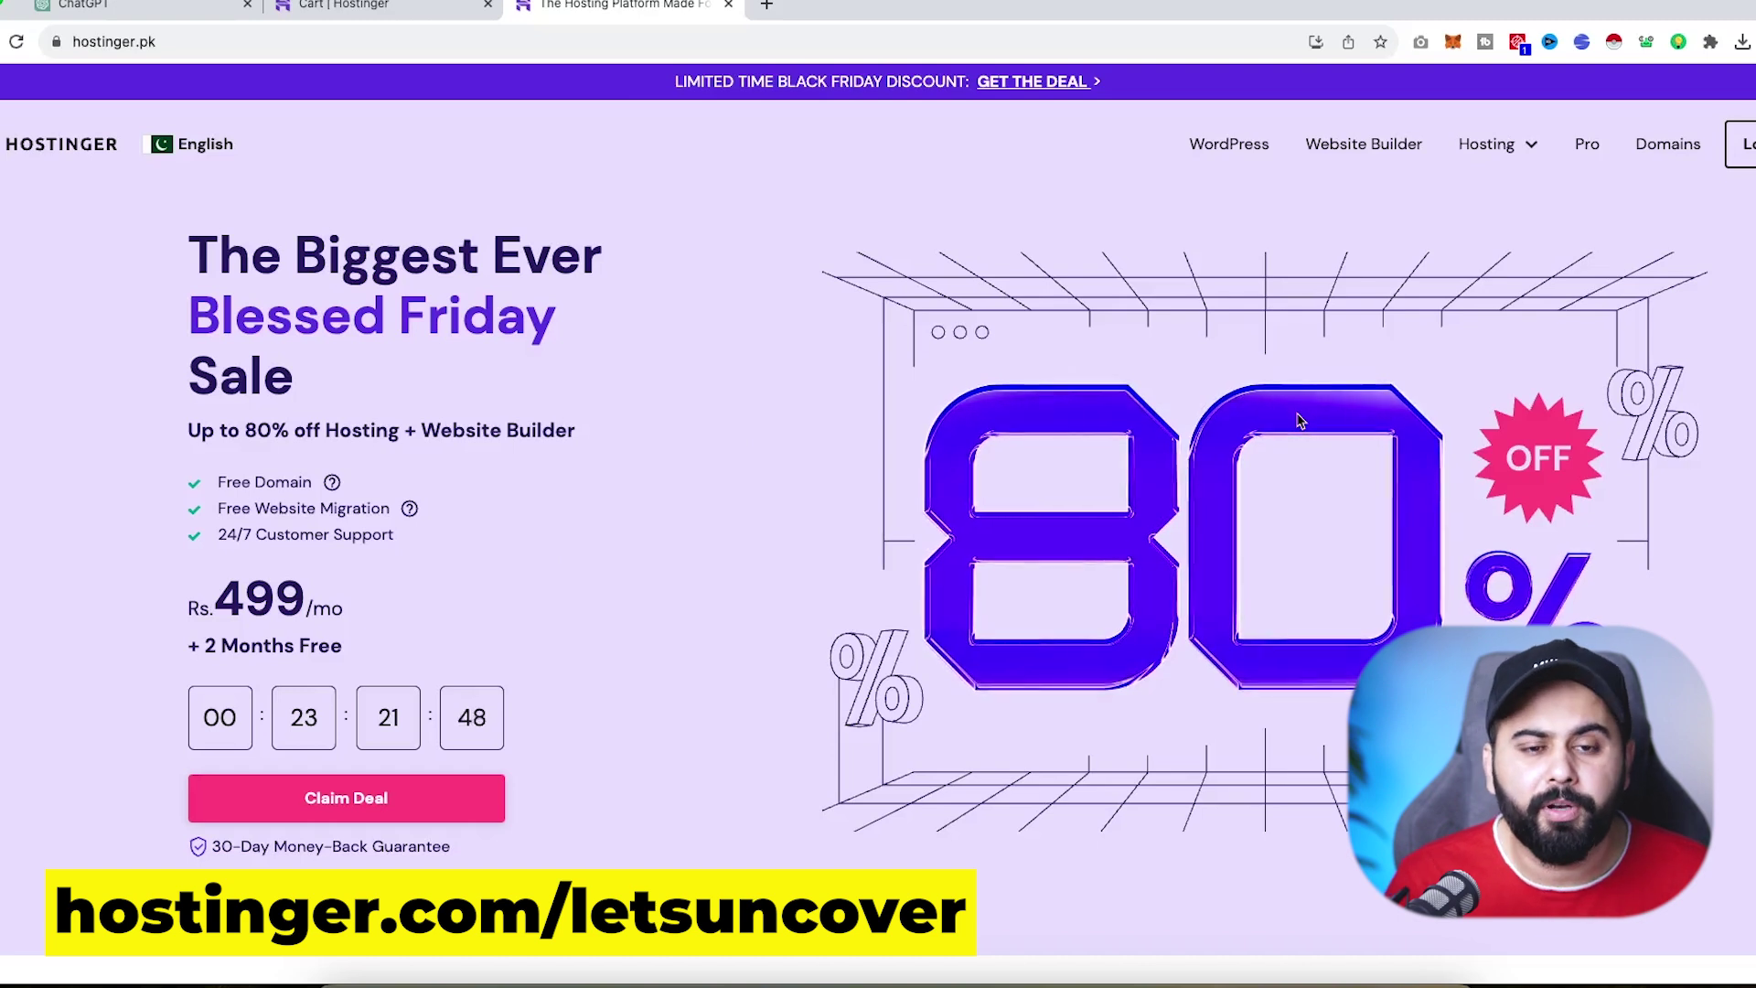
left_click(398, 9)
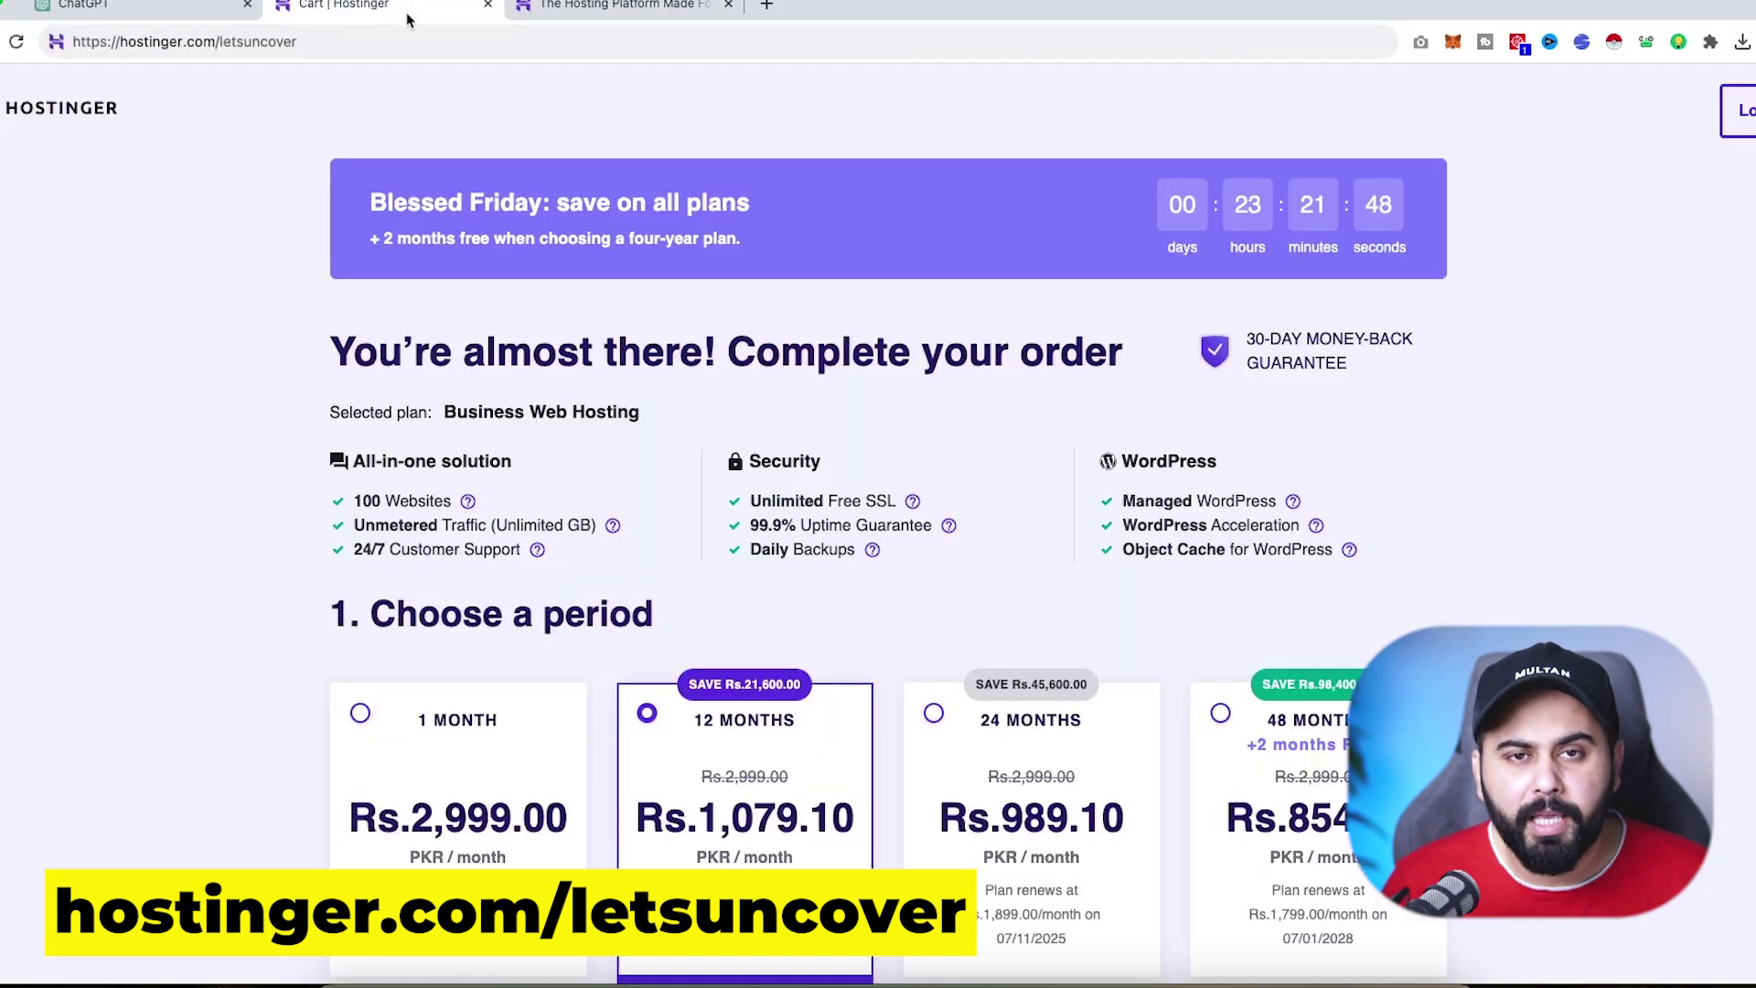
scroll(961, 439, "down", 5)
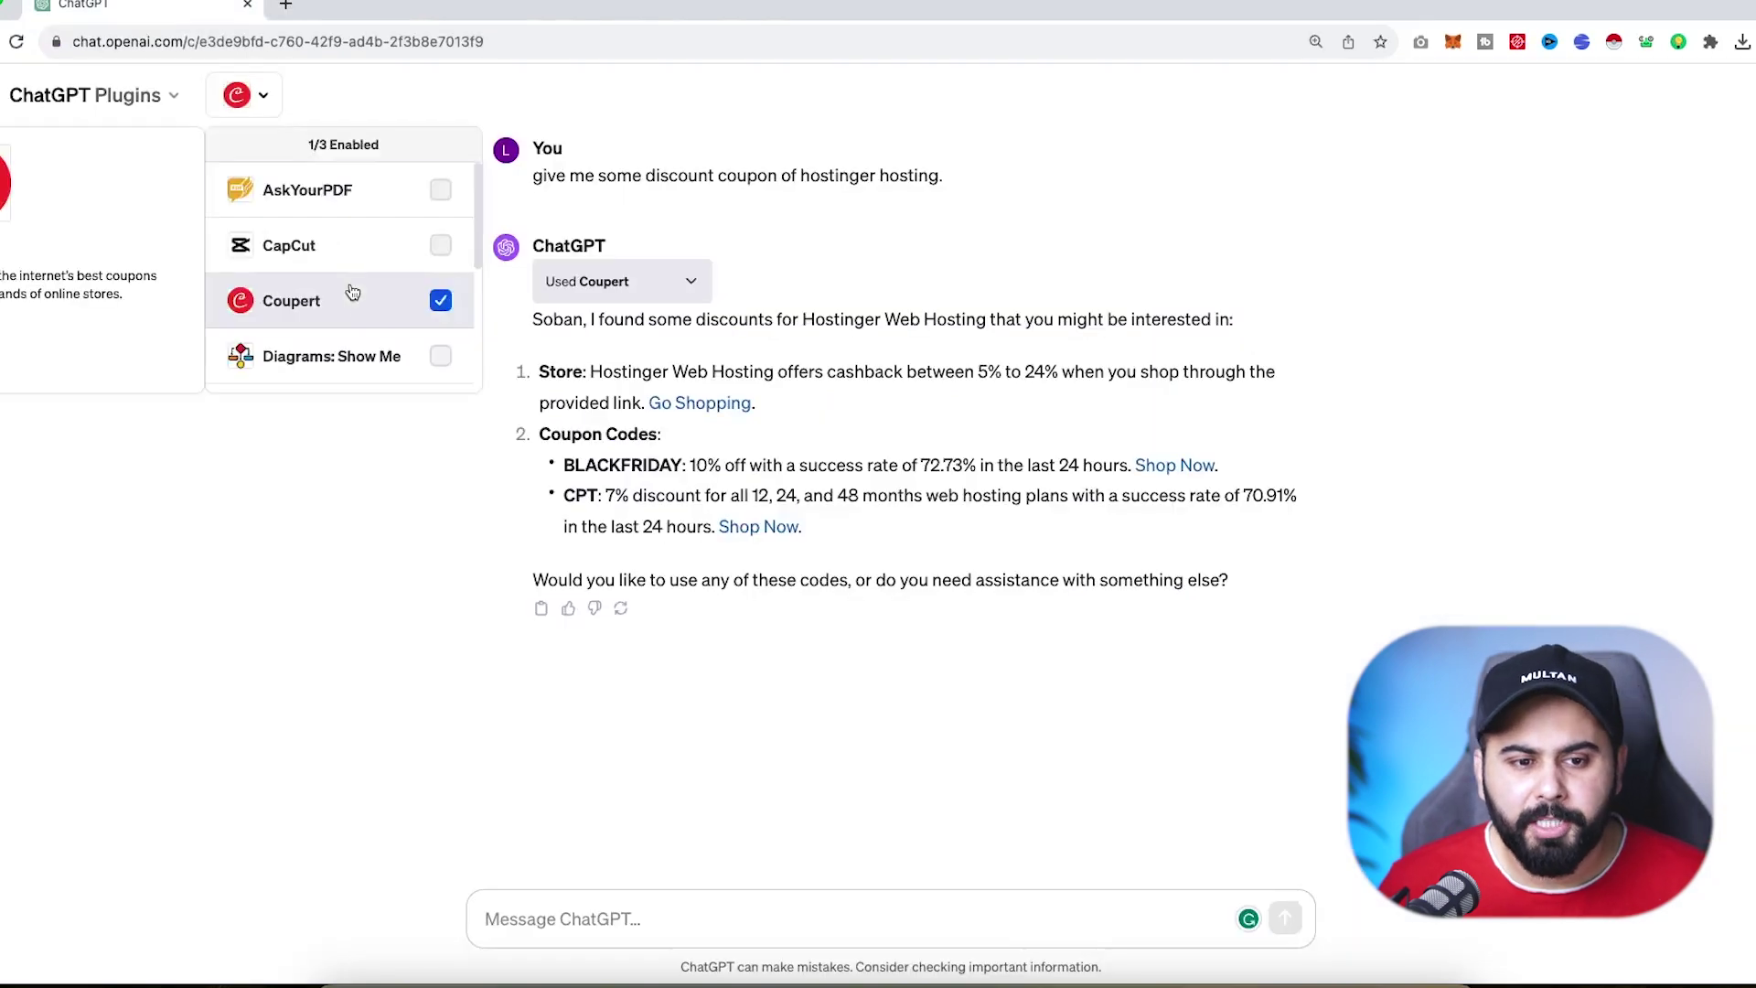
- Enable the Diagrams: Show Me plugin from the plugin list
scroll(376, 325, "down", 1)
scroll(380, 326, "down", 1)
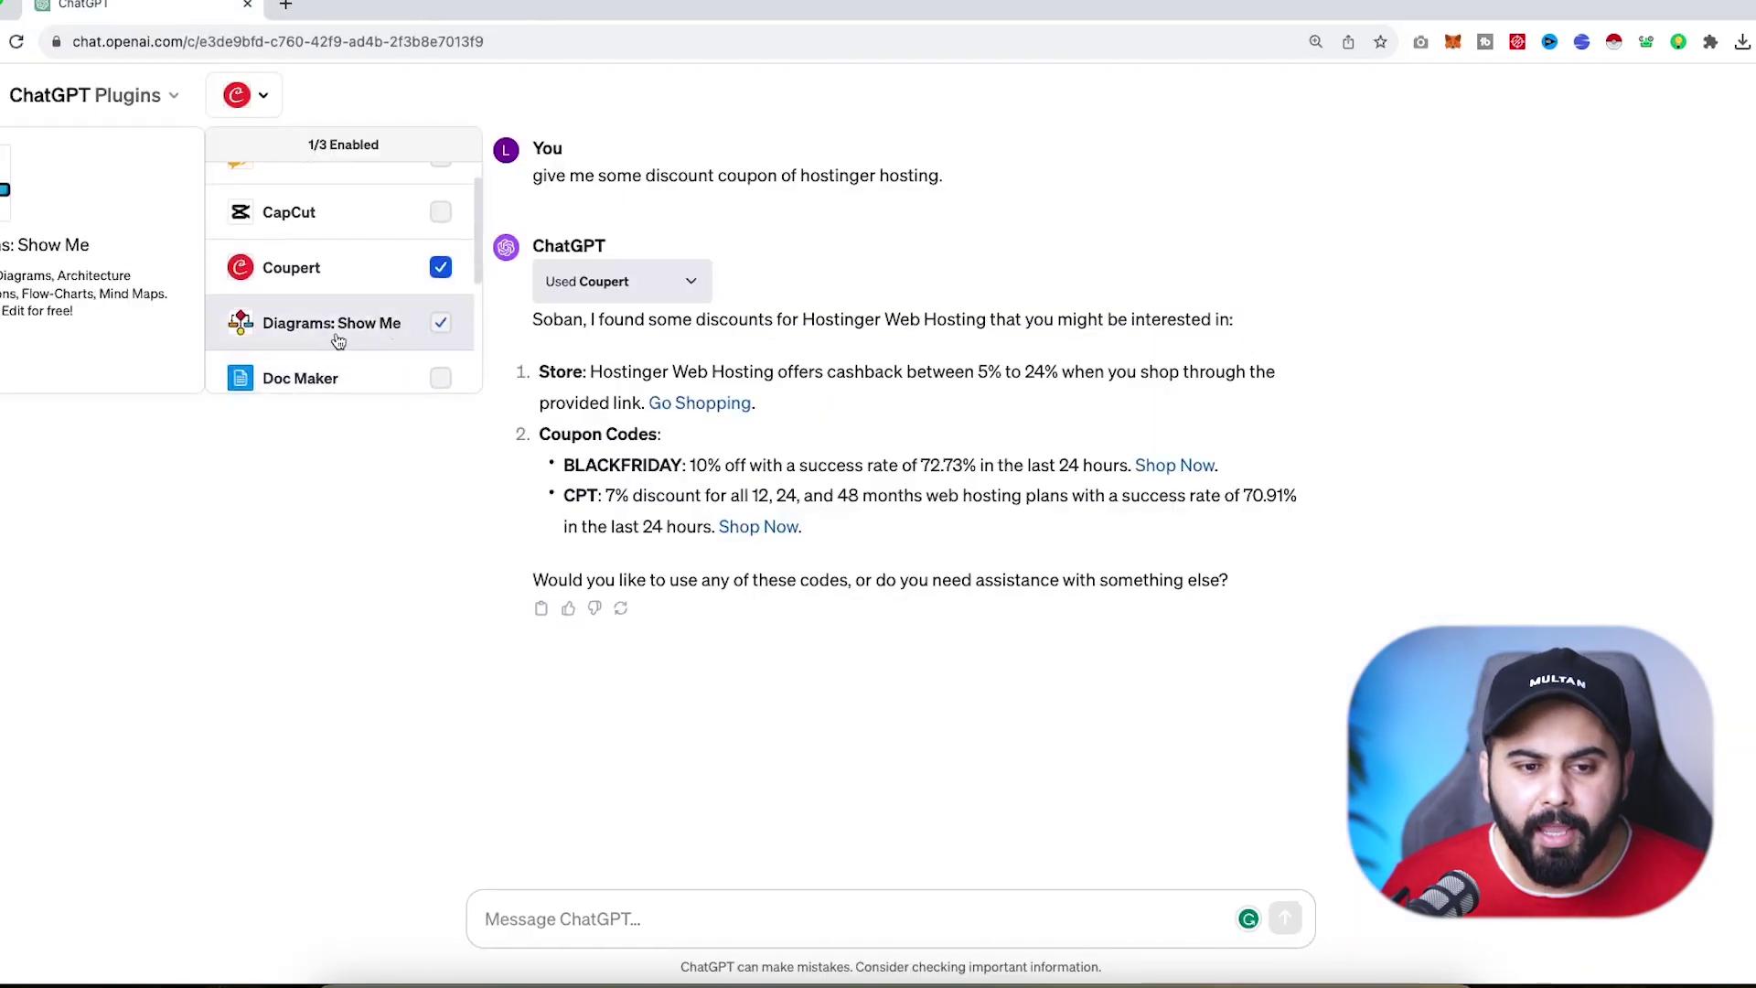
left_click(401, 340)
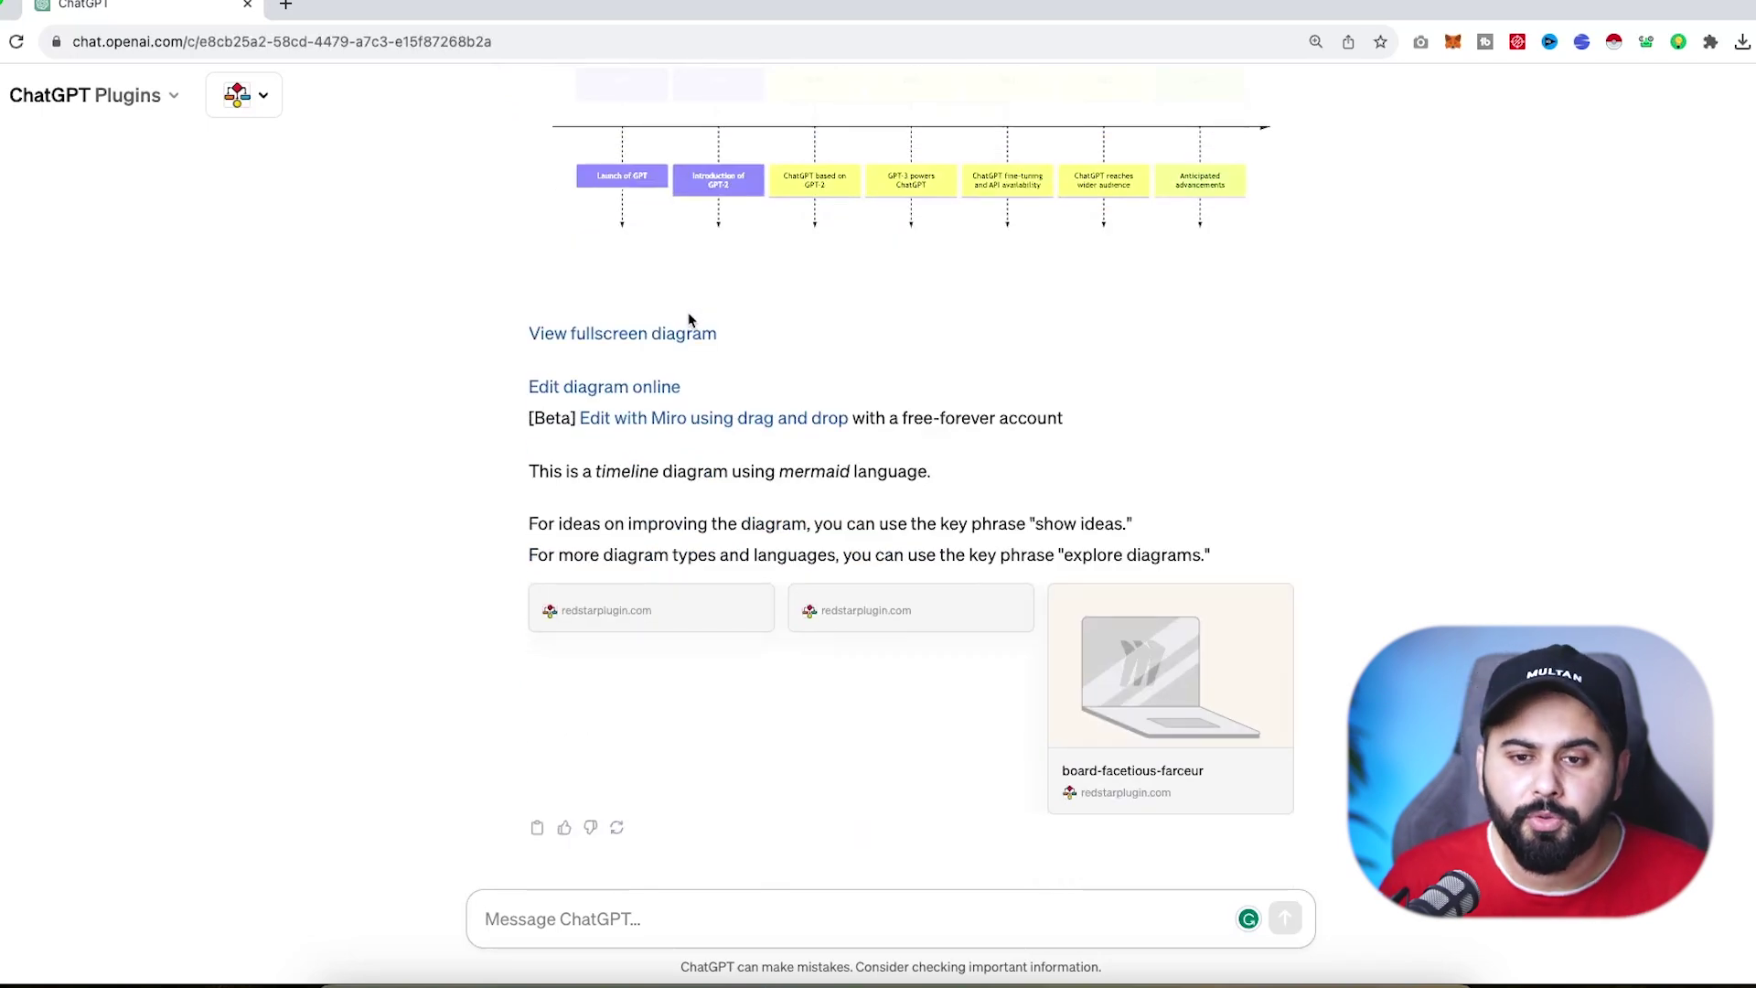
- View the Evolution of ChatGPT timeline full-screen, then close it and return to chat
scroll(690, 318, "up", 3)
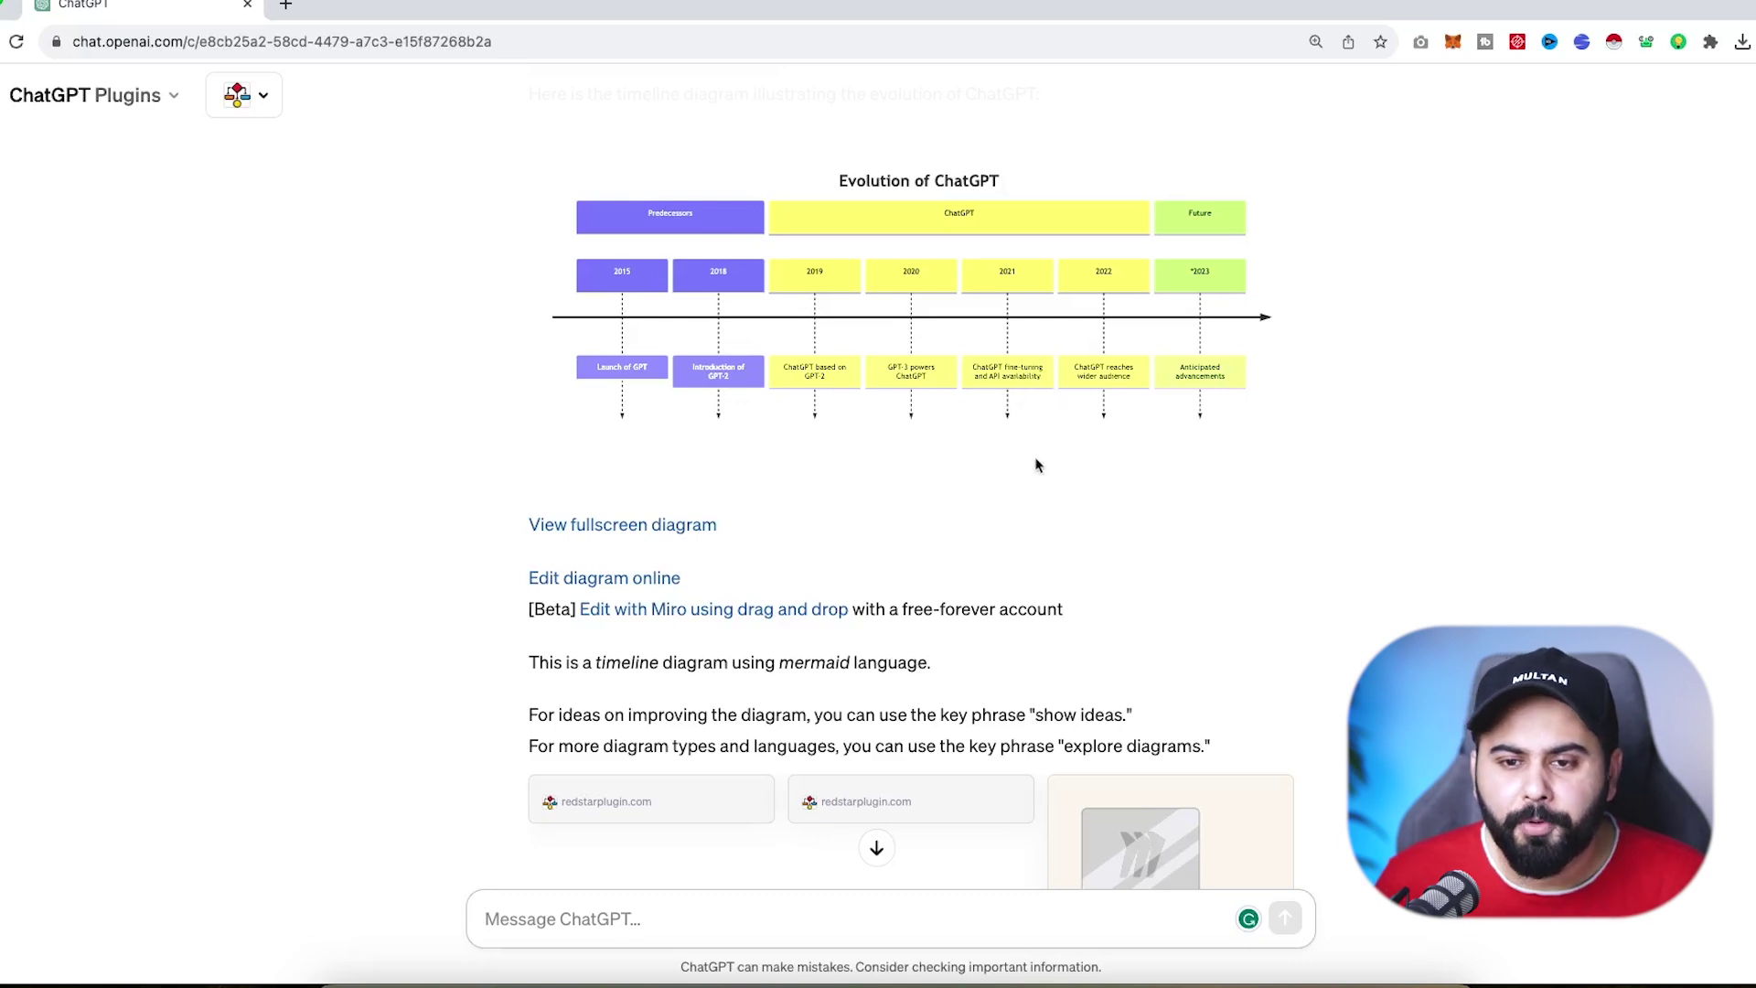
scroll(1035, 467, "up", 3)
left_click(684, 691)
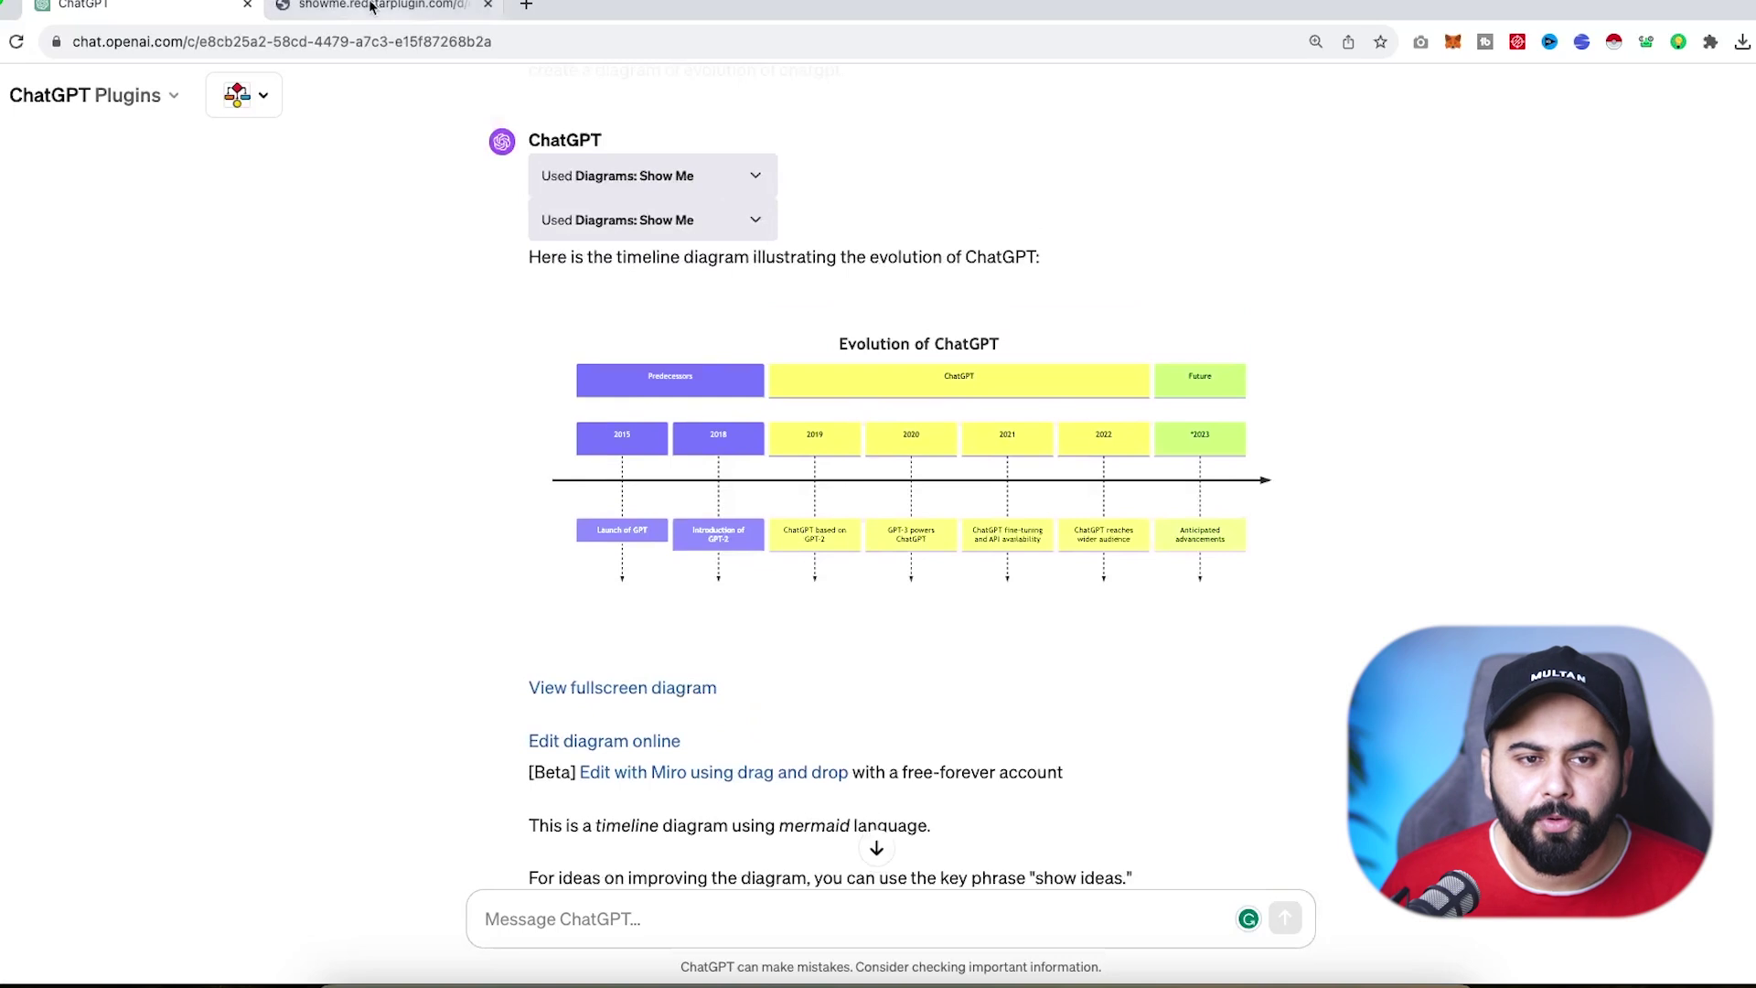
right_click(716, 417)
left_click(488, 5)
left_click(488, 5)
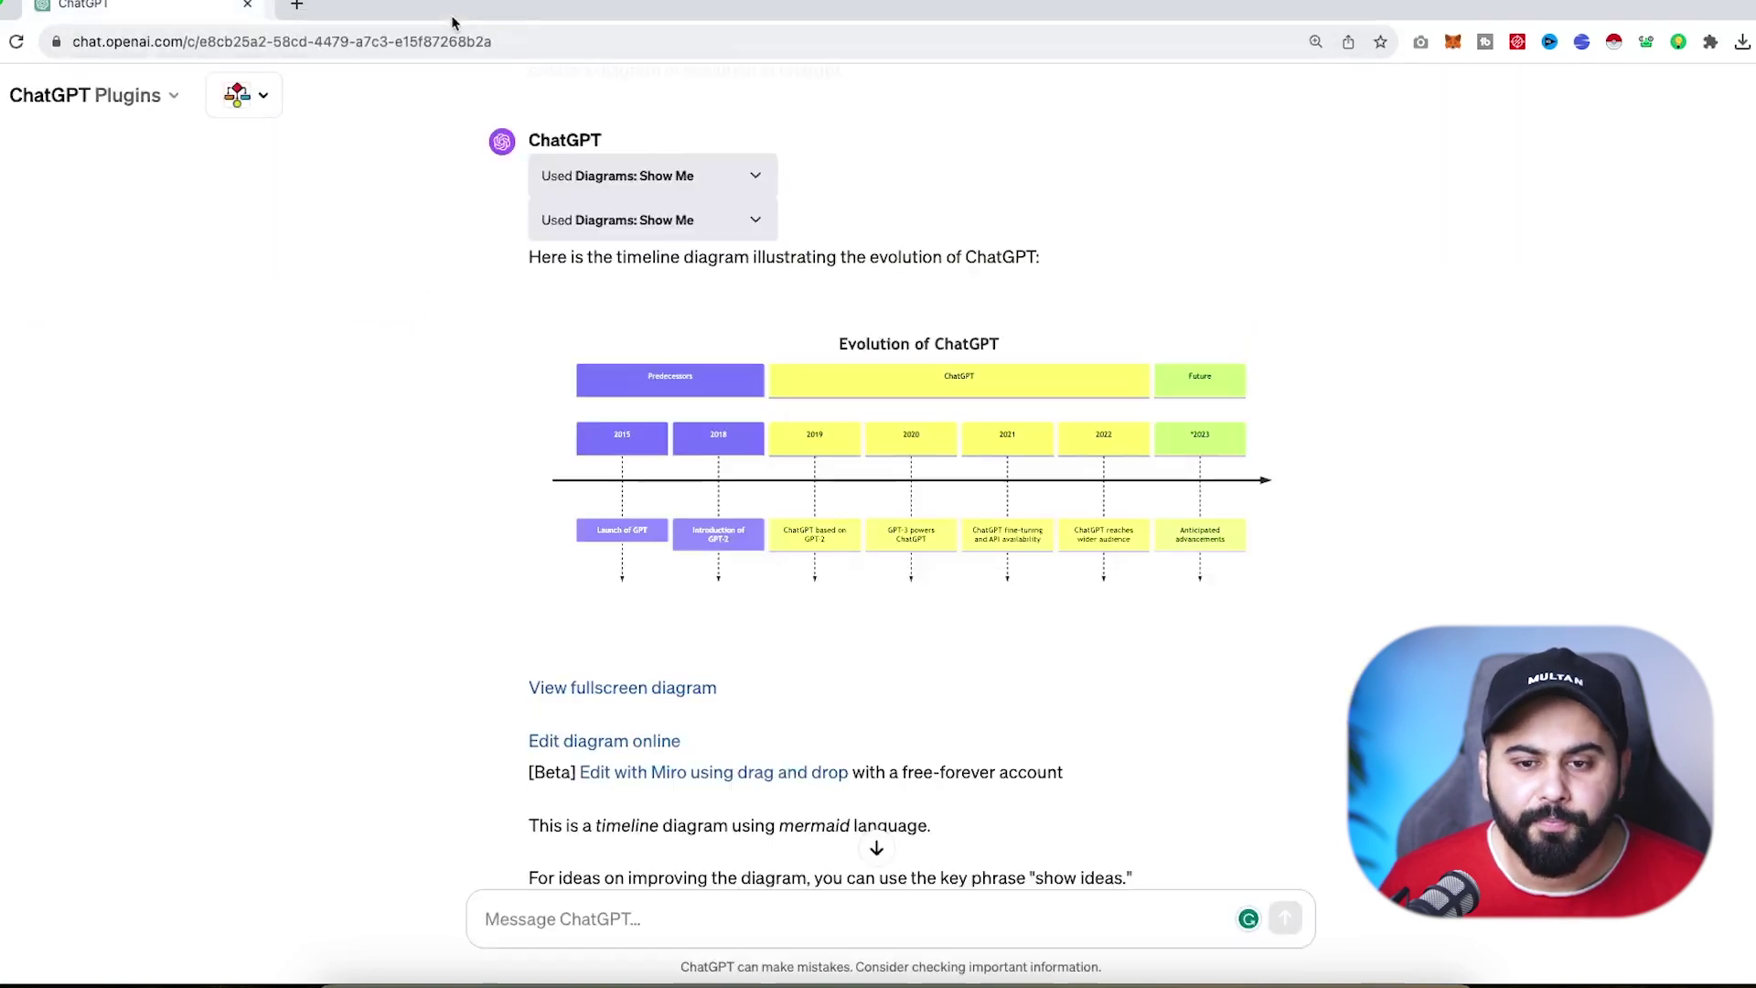
scroll(773, 567, "up", 2)
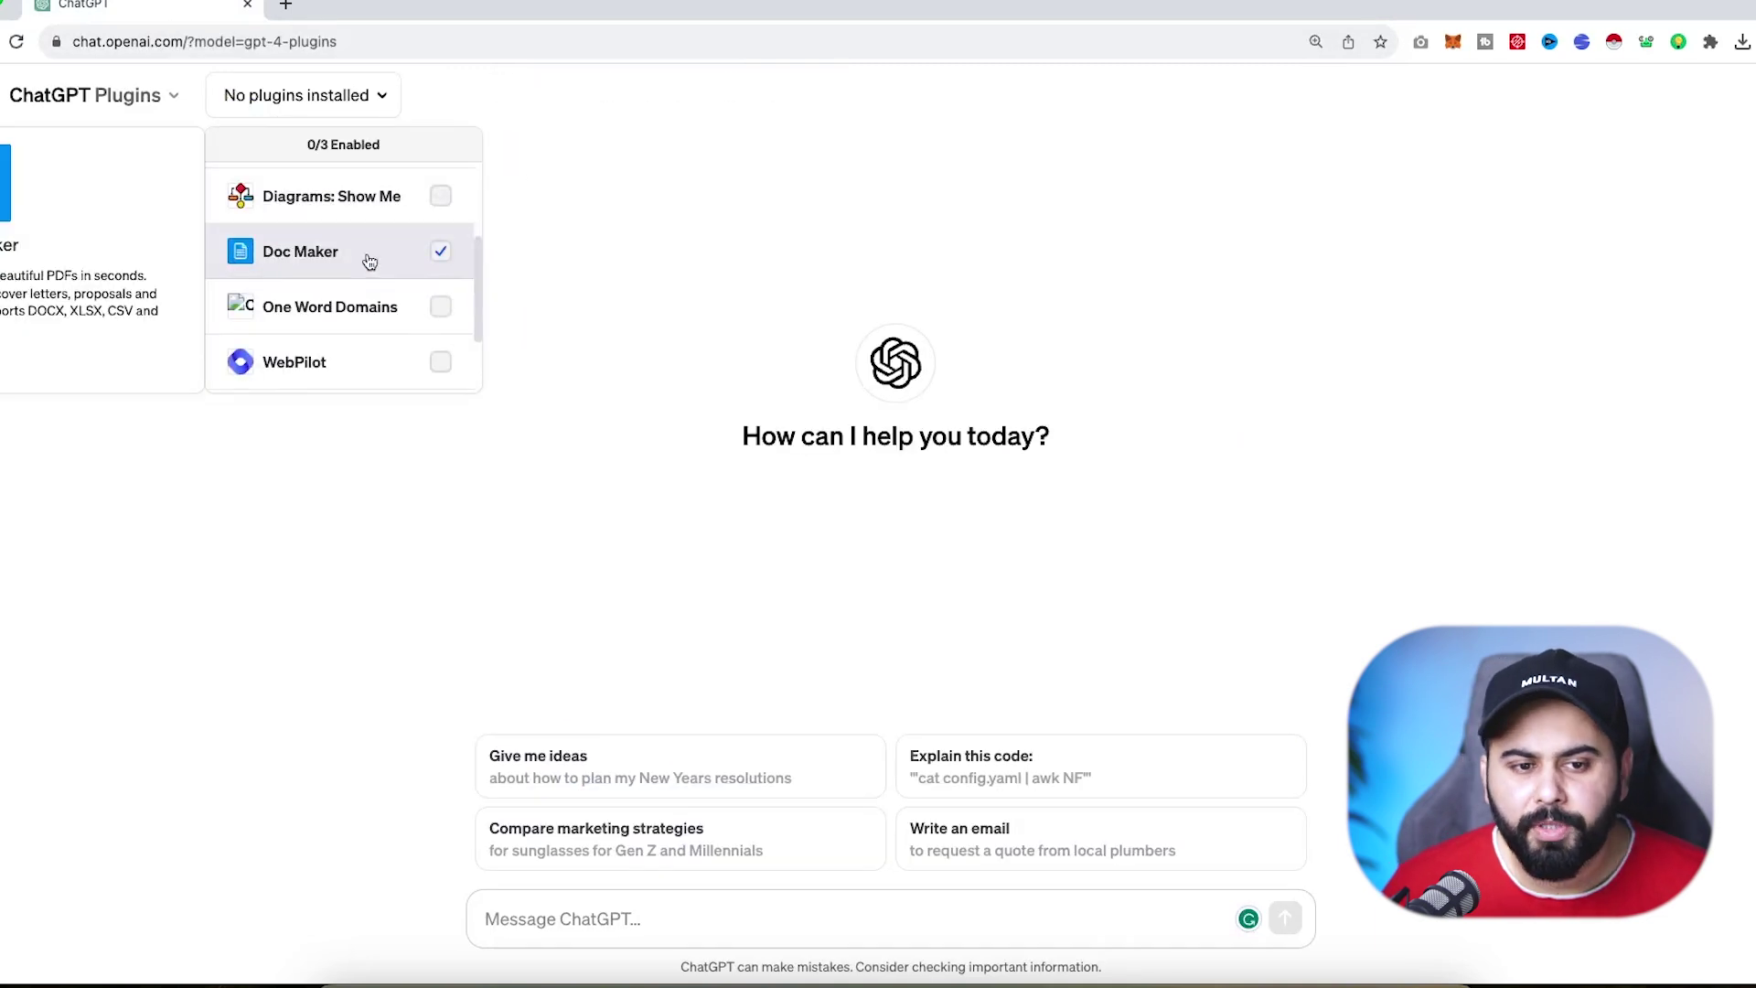
- Enable Doc Maker and send 'create a resume for digital marketer.'
left_click(440, 251)
left_click(669, 497)
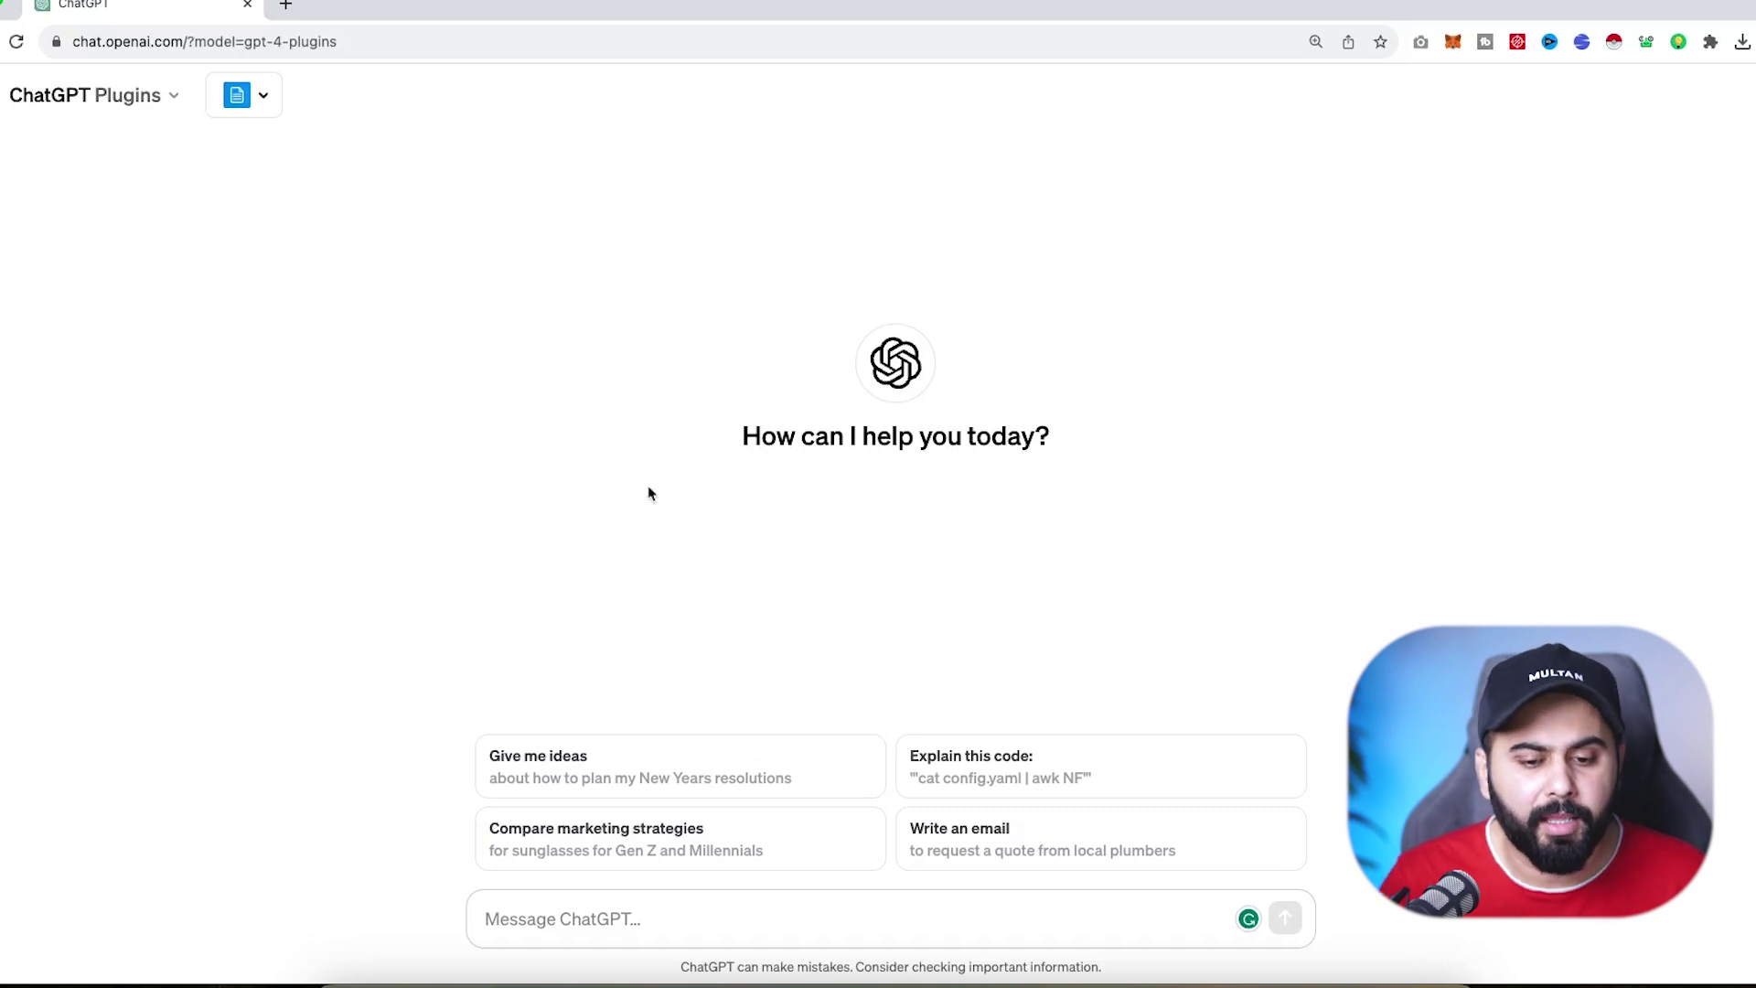
left_click(701, 918)
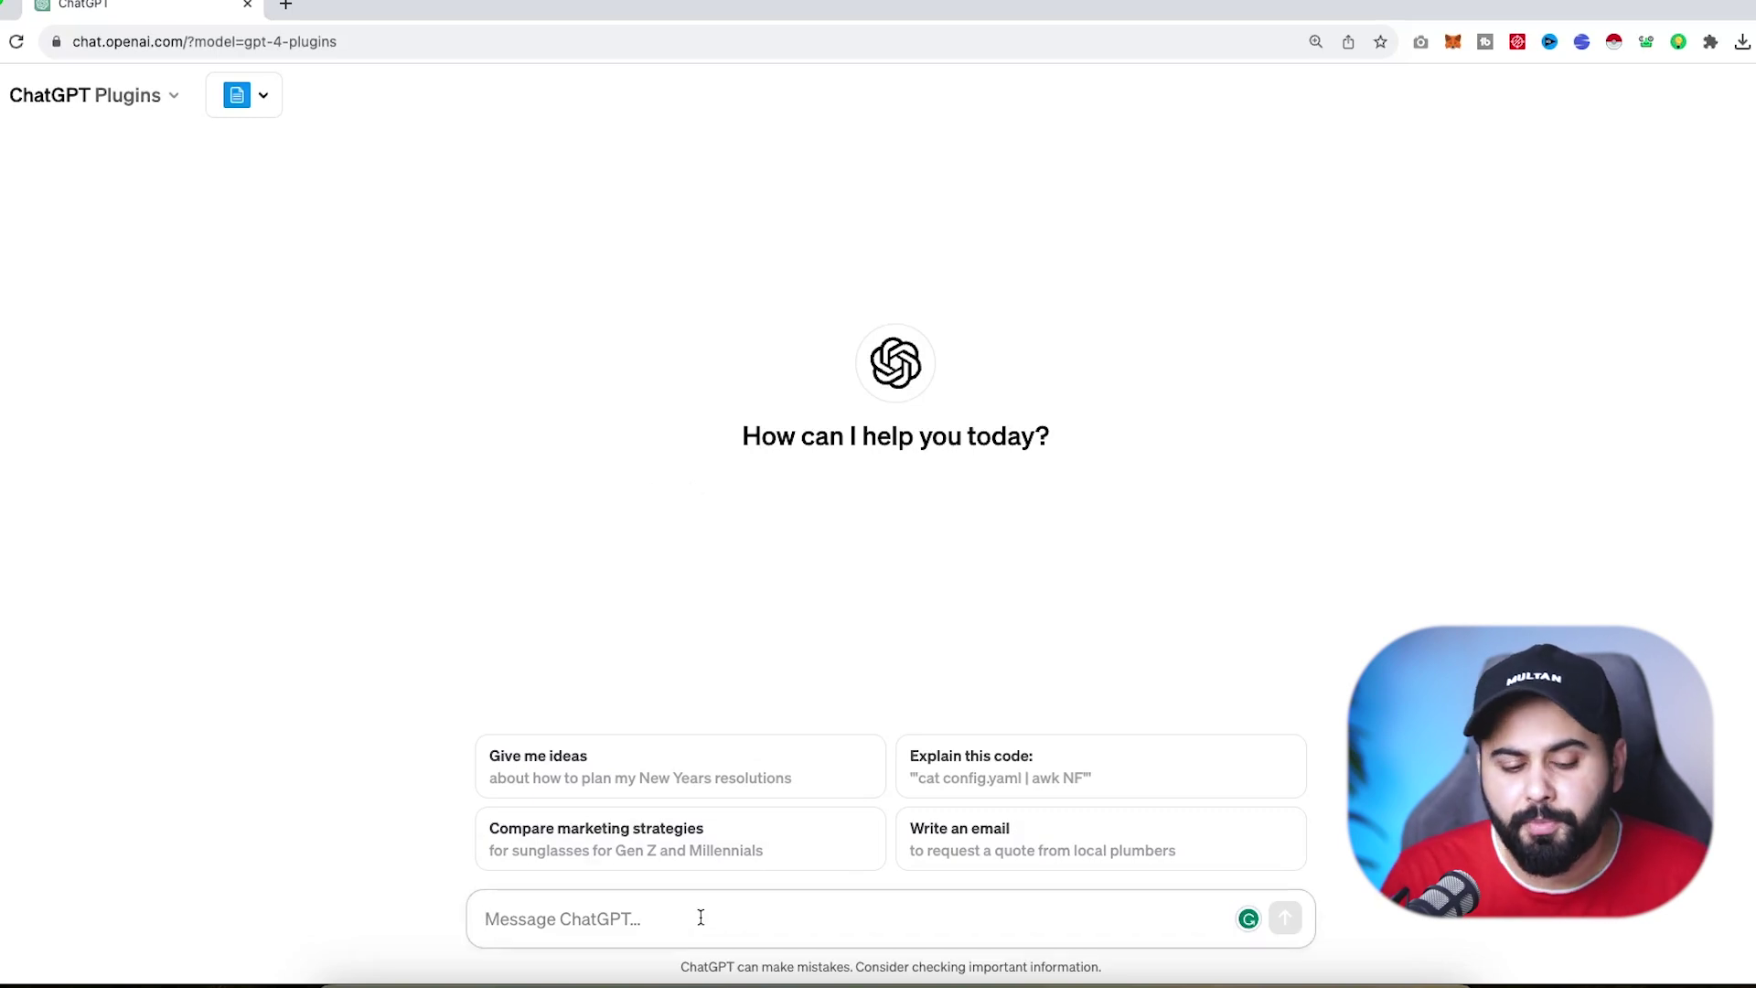
type("create")
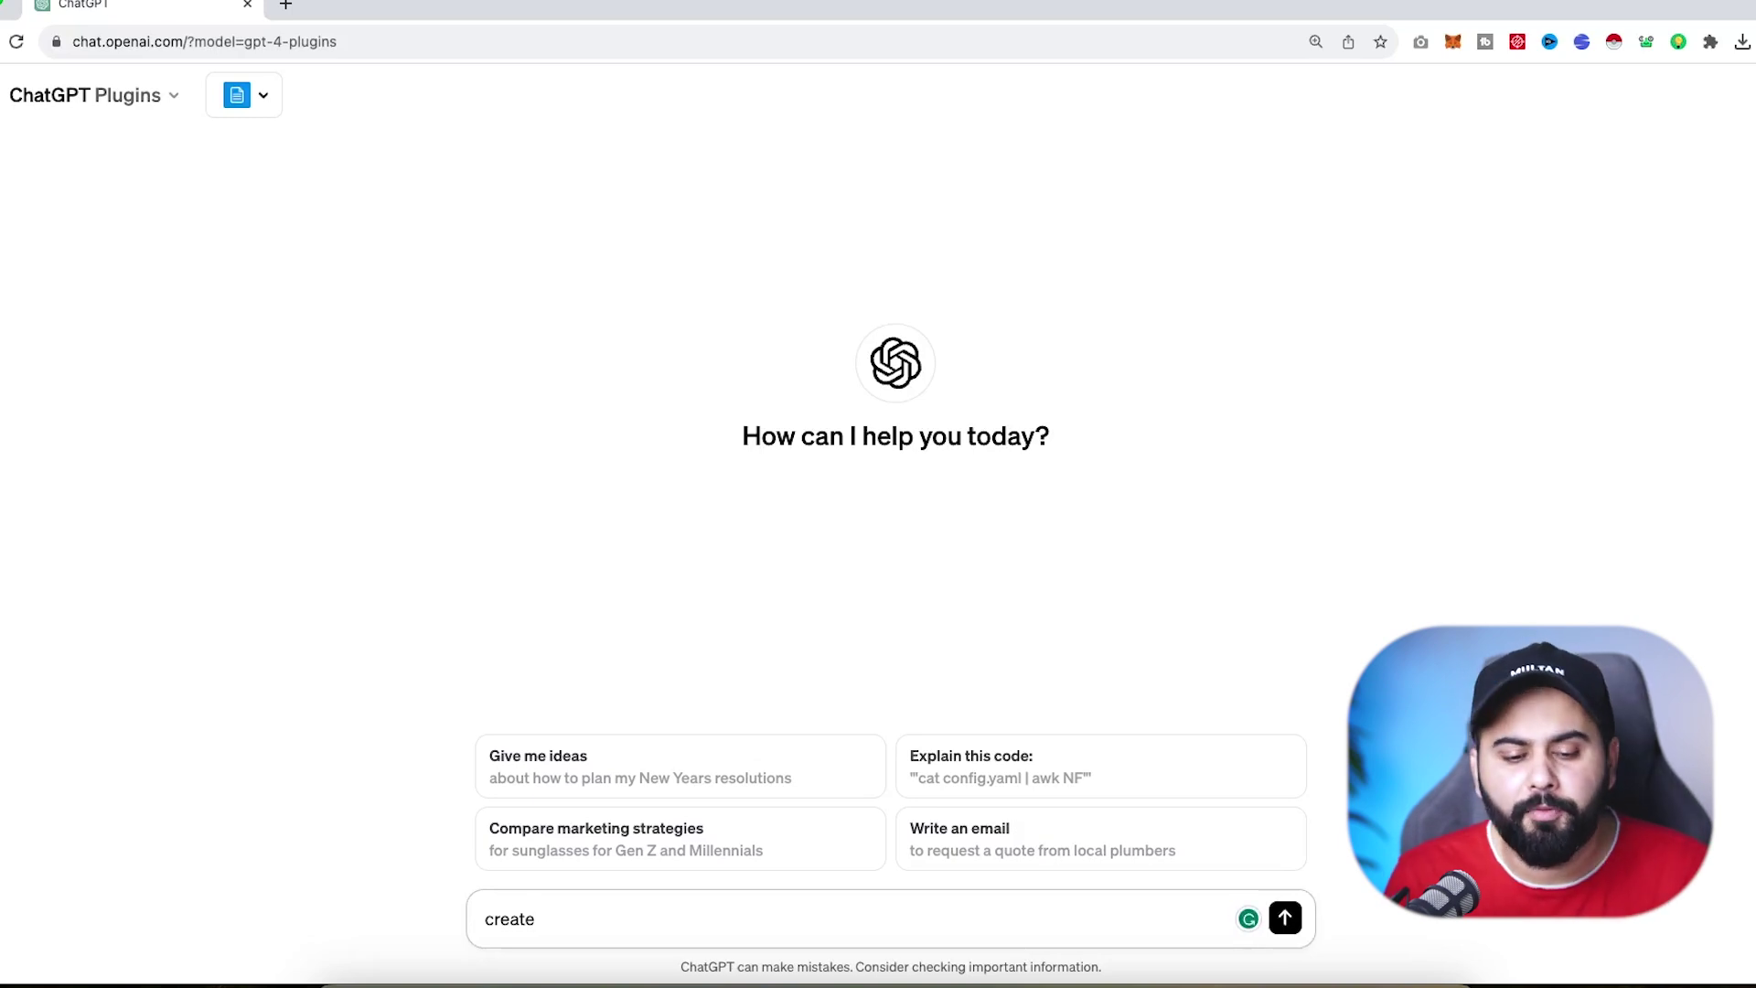
type("a resume for digital marketer.")
key("Return")
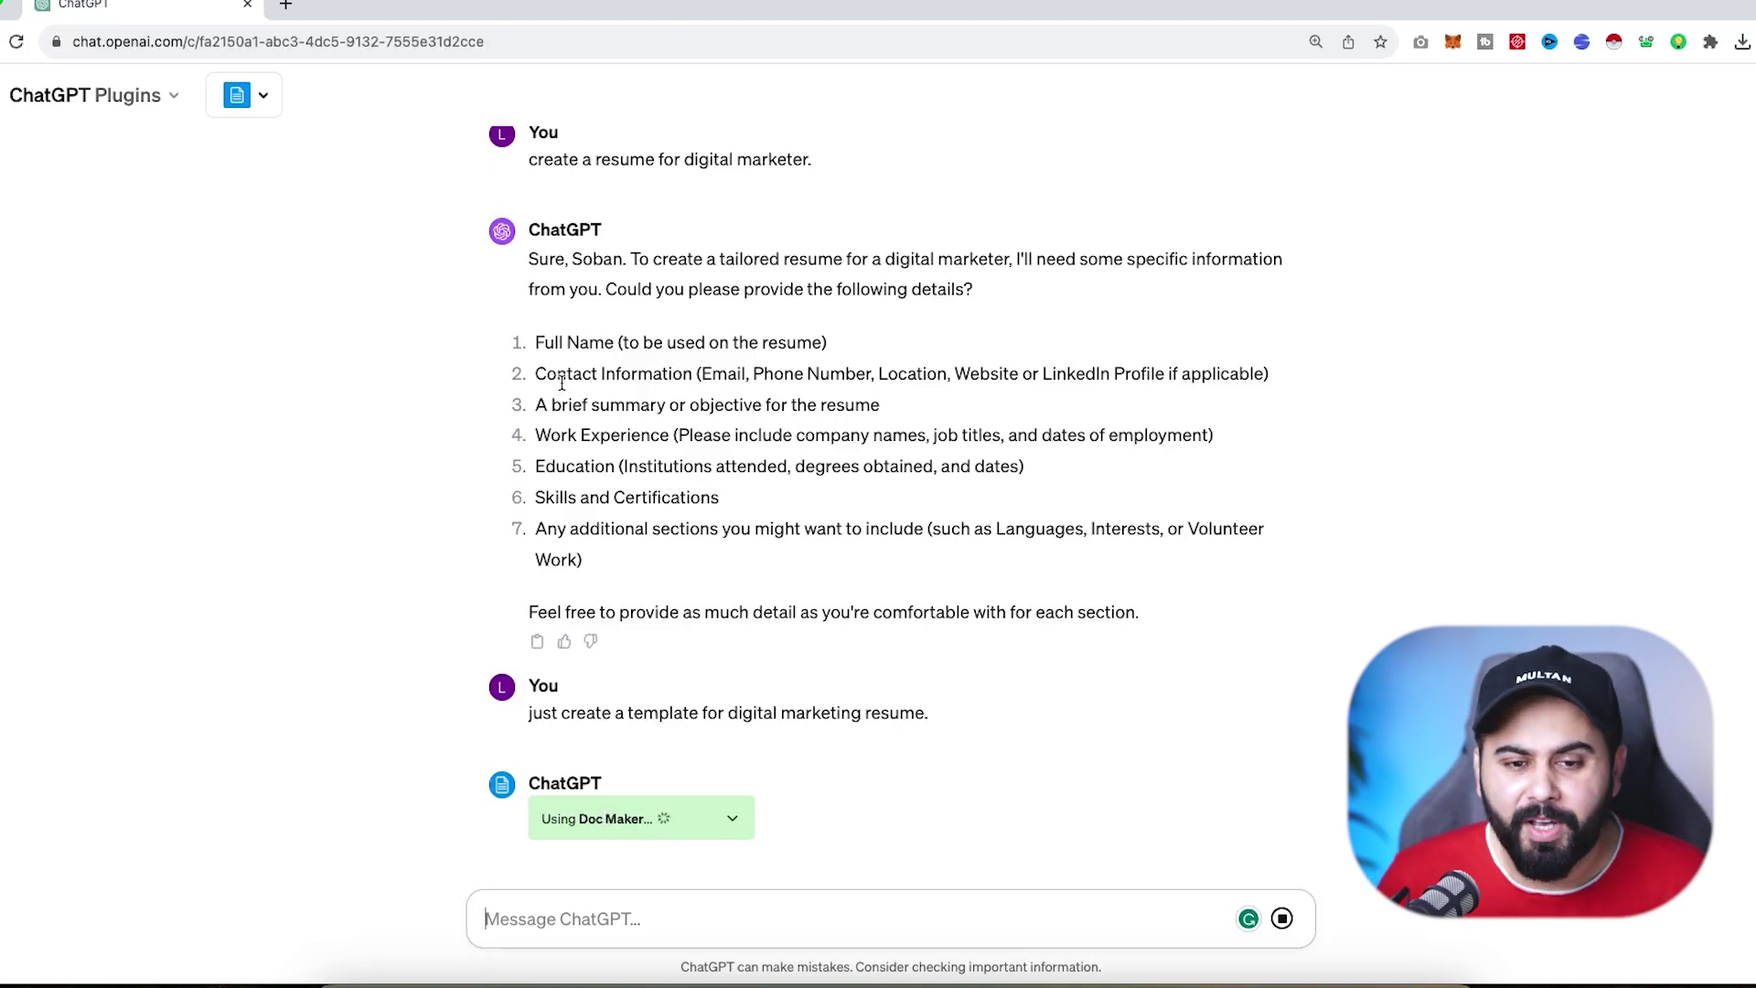
- Review the resume template reply and open the Digital Marketing Resume in a new tab
left_click_drag(534, 342, 689, 567)
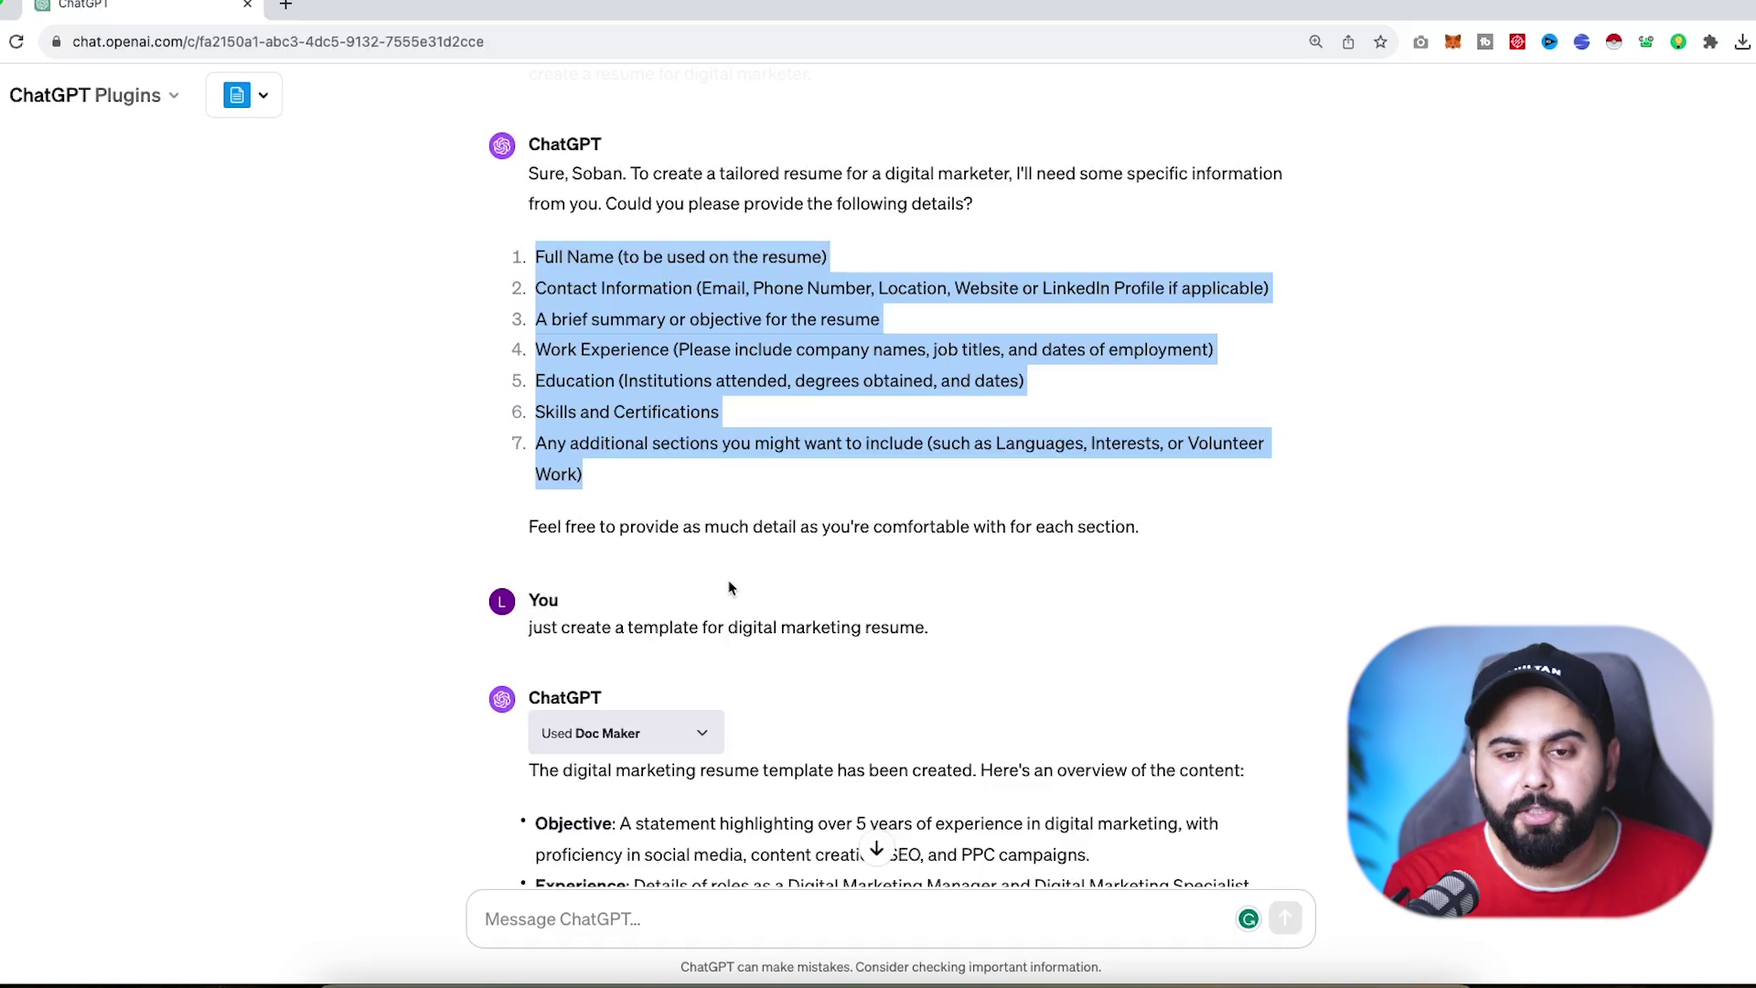
scroll(839, 585, "down", 4)
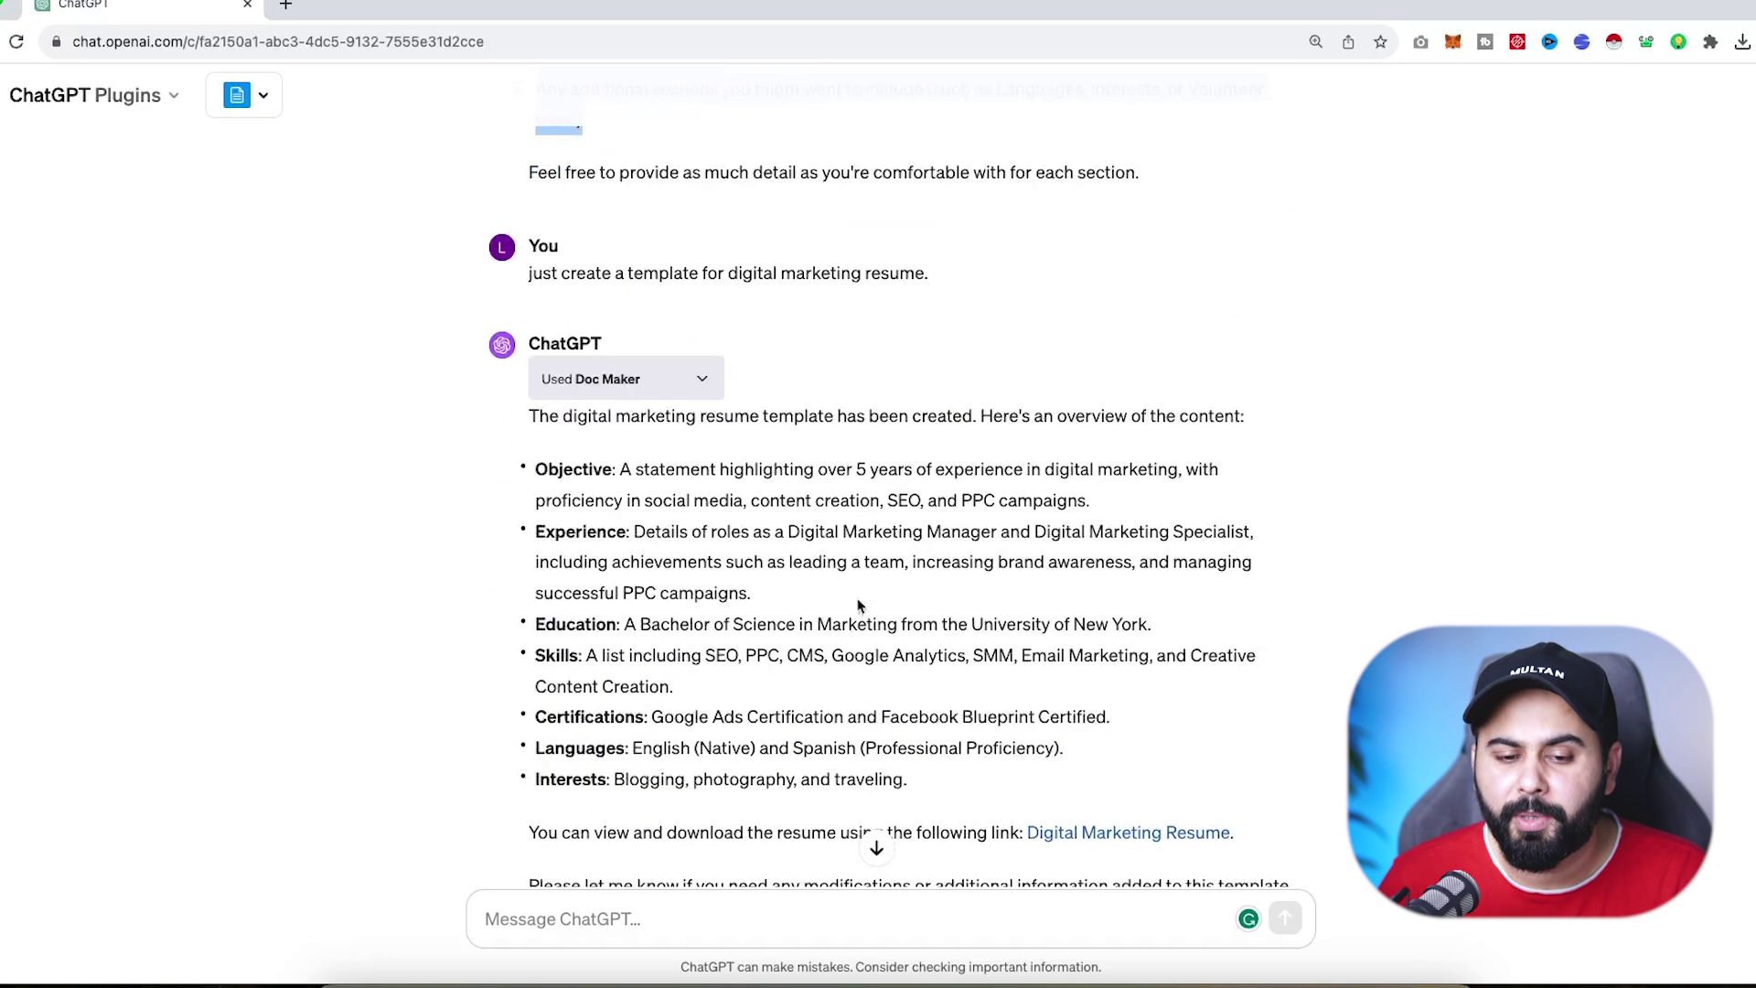
scroll(768, 649, "down", 2)
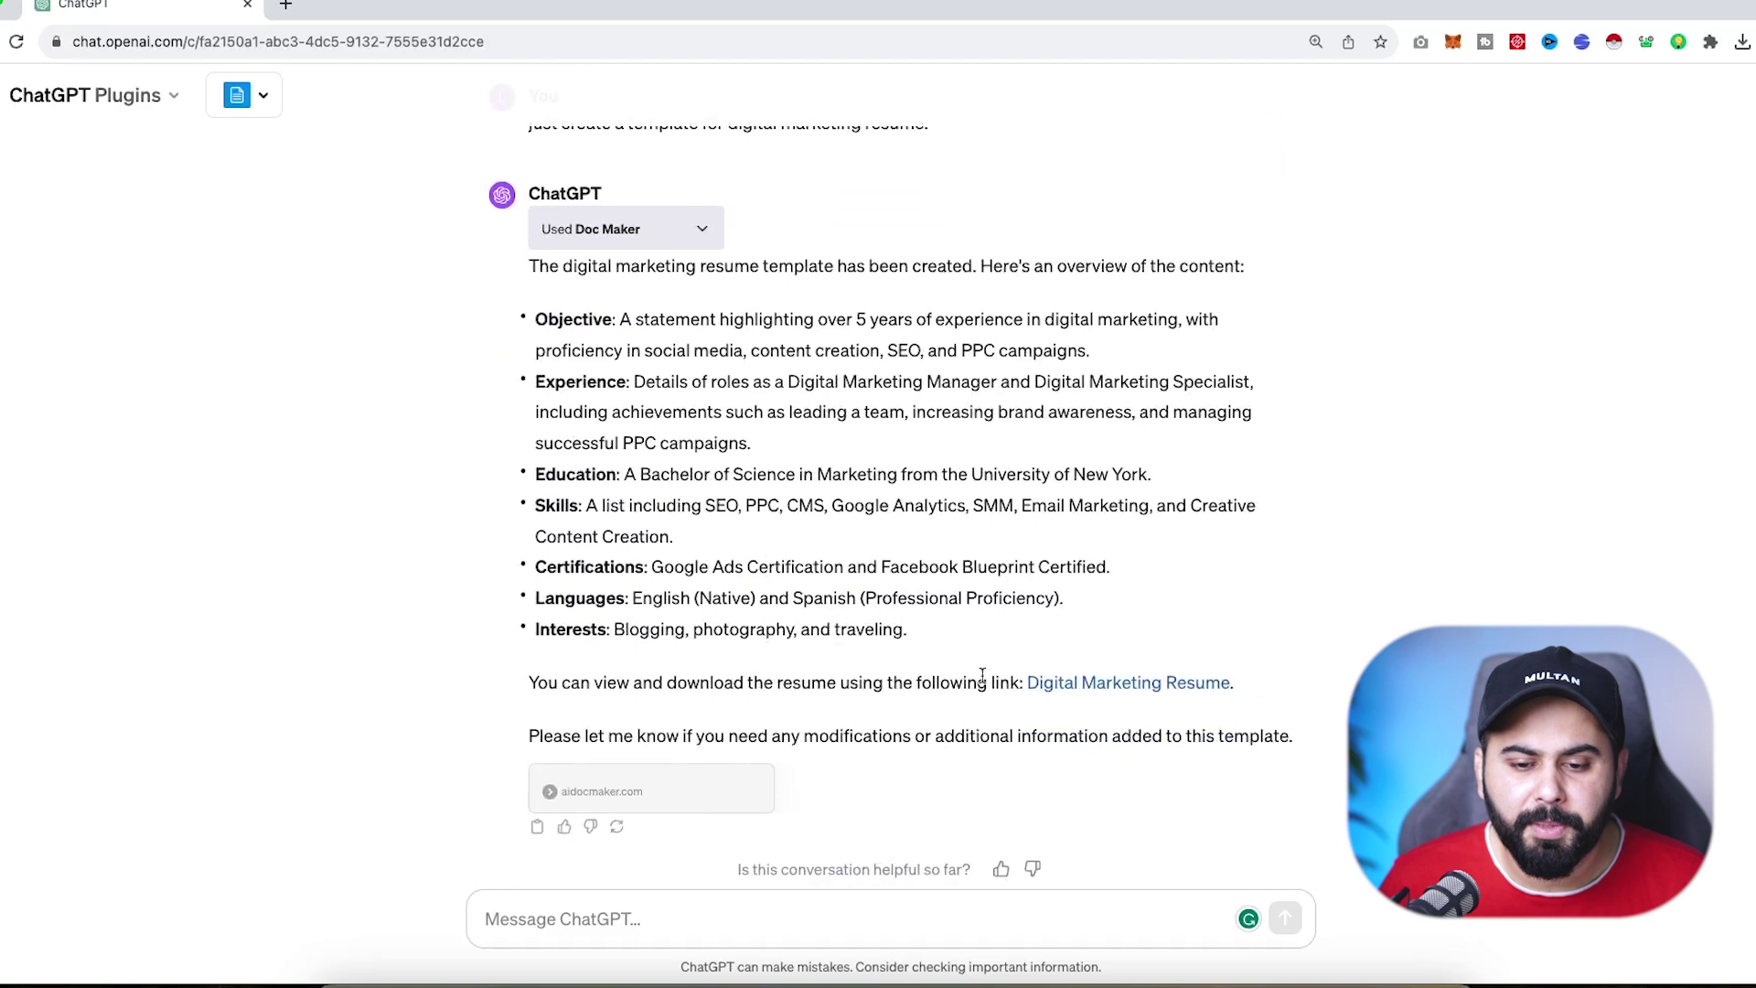
left_click_drag(516, 677, 1344, 710)
left_click(1345, 709)
left_click(1168, 682)
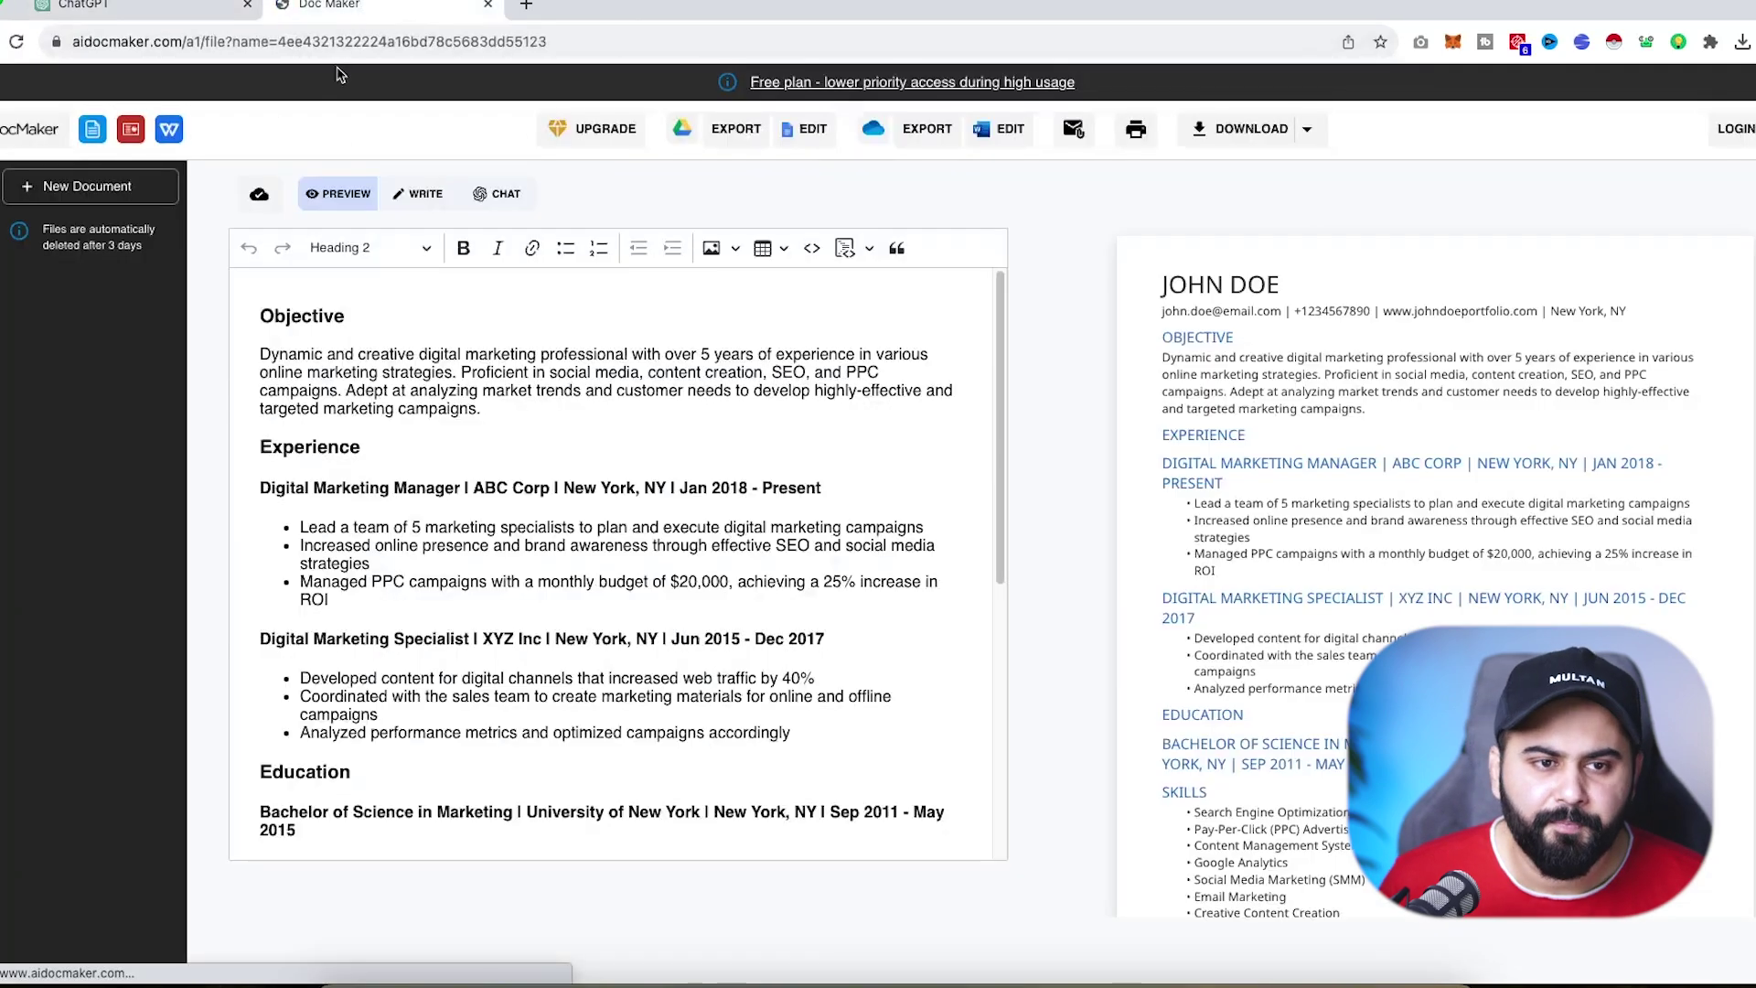
- Scroll through the generated digital marketing resume's editor and preview panes
scroll(1385, 538, "down", 6)
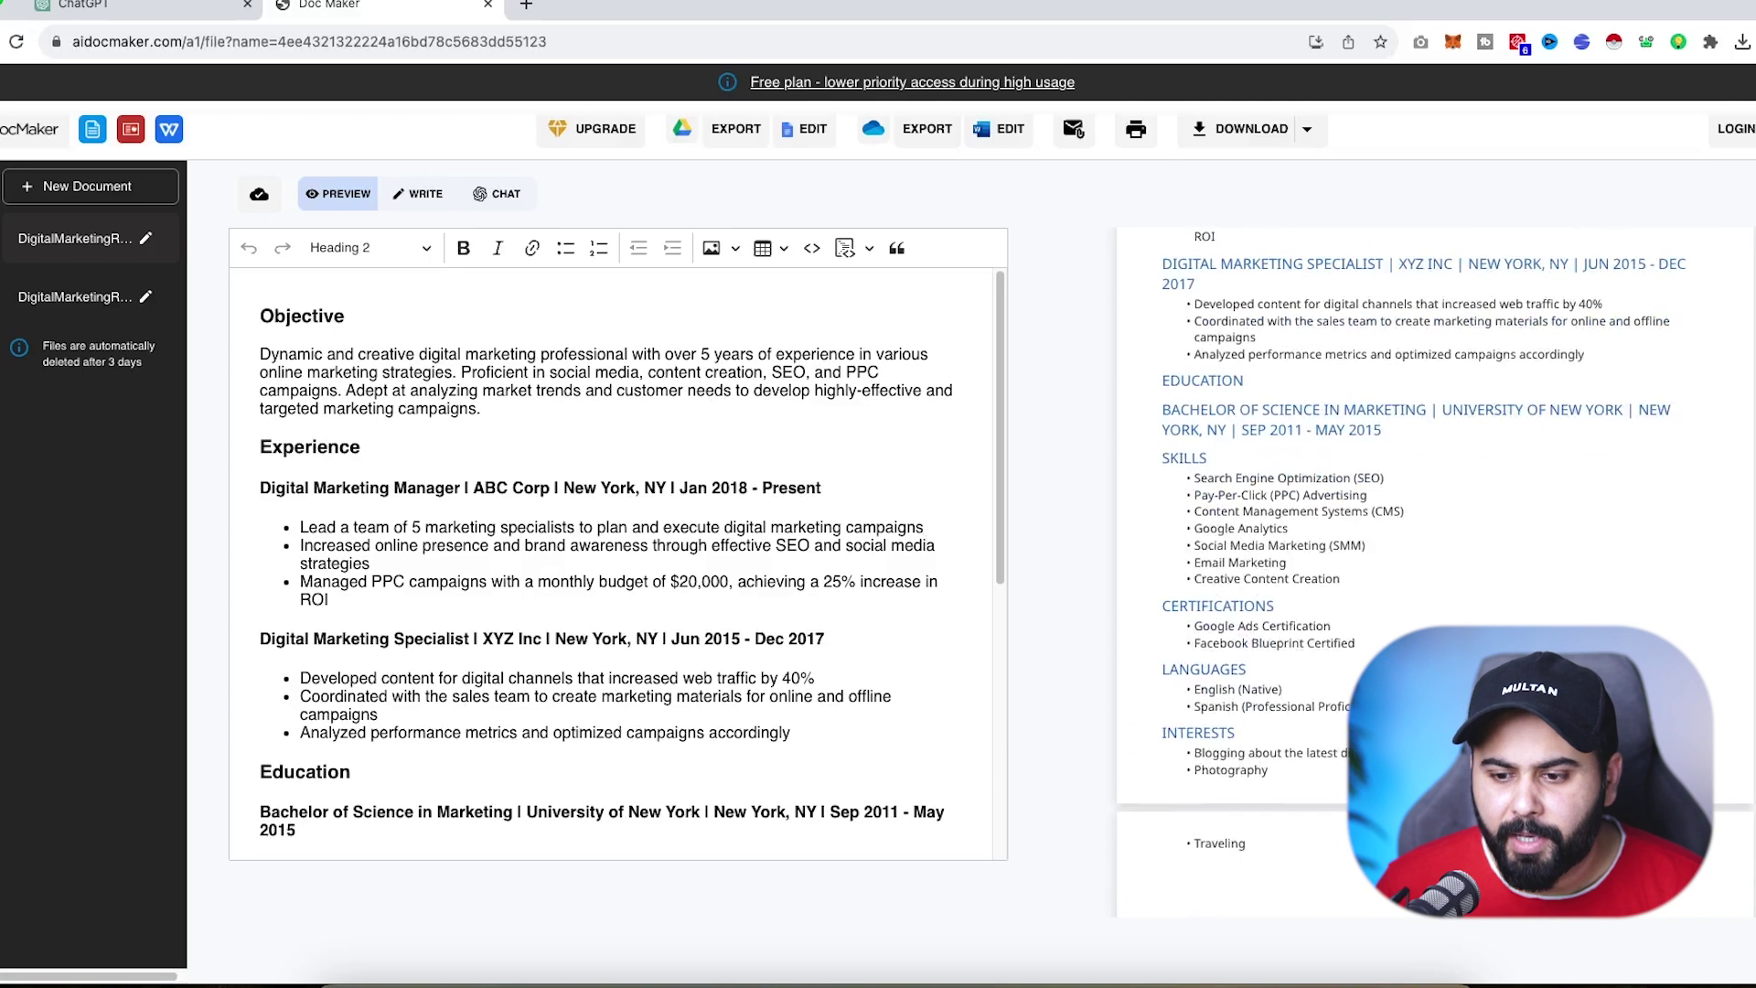
scroll(1386, 538, "up", 5)
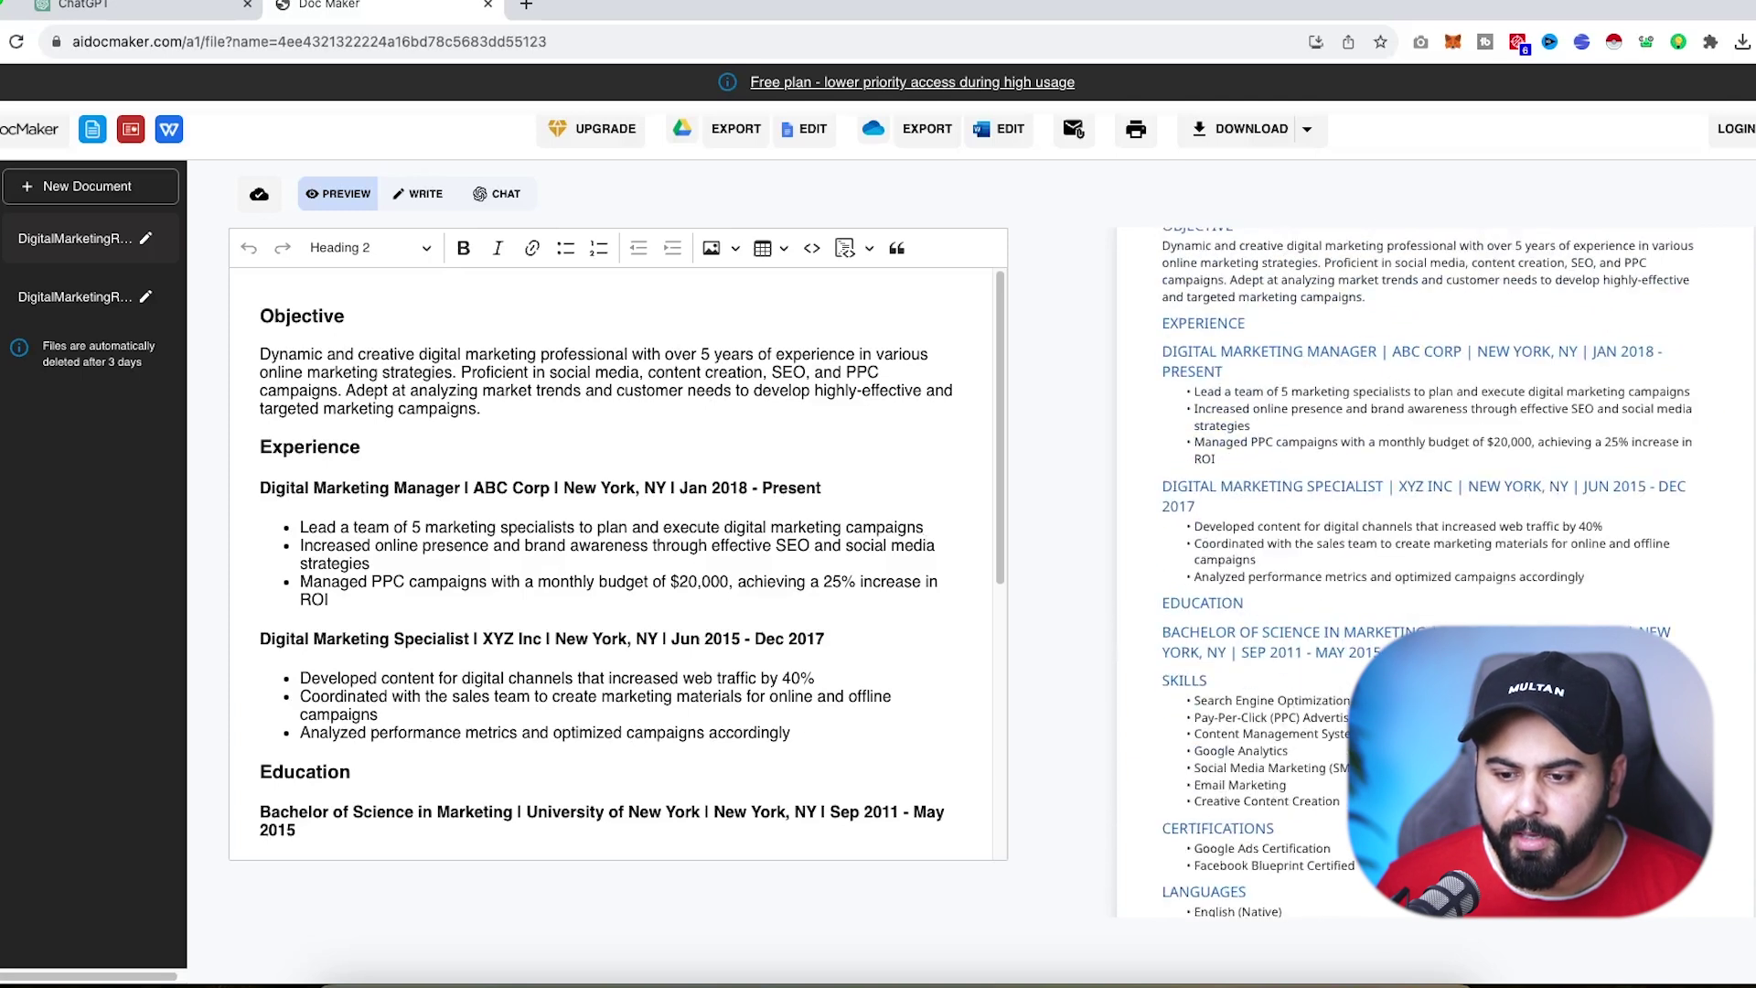
scroll(1304, 456, "up", 2)
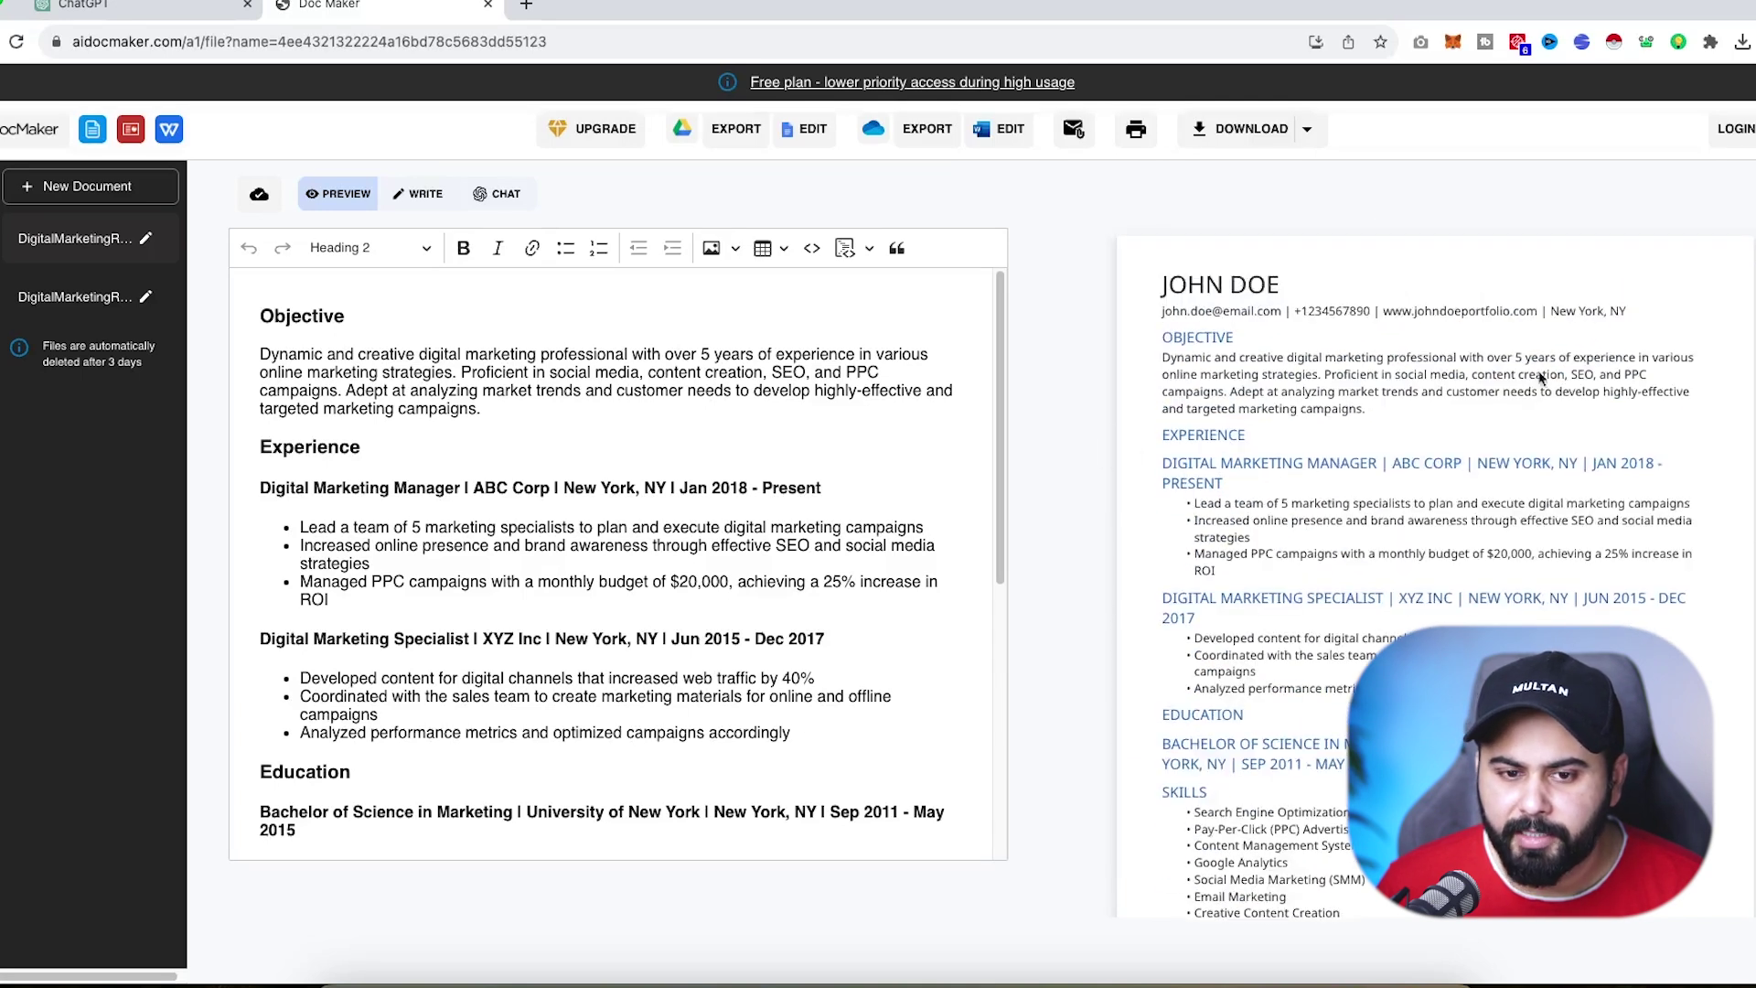
scroll(378, 456, "down", 5)
scroll(378, 455, "up", 5)
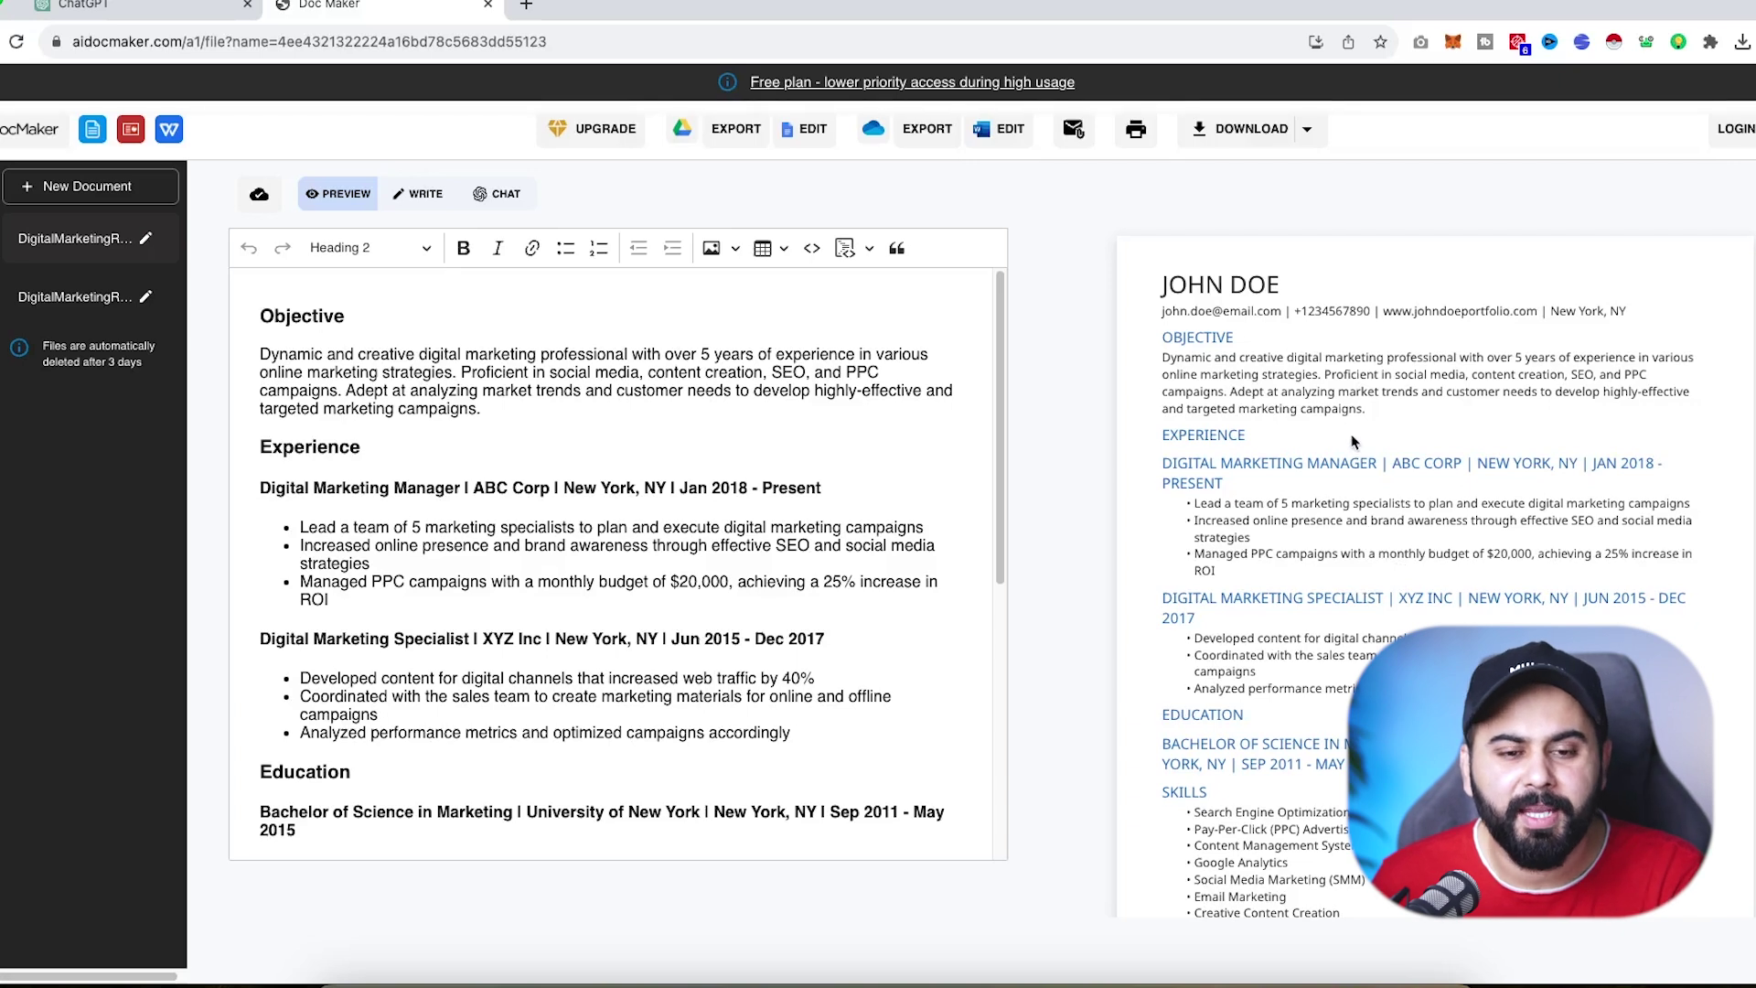
scroll(1350, 432, "down", 5)
scroll(1350, 432, "up", 5)
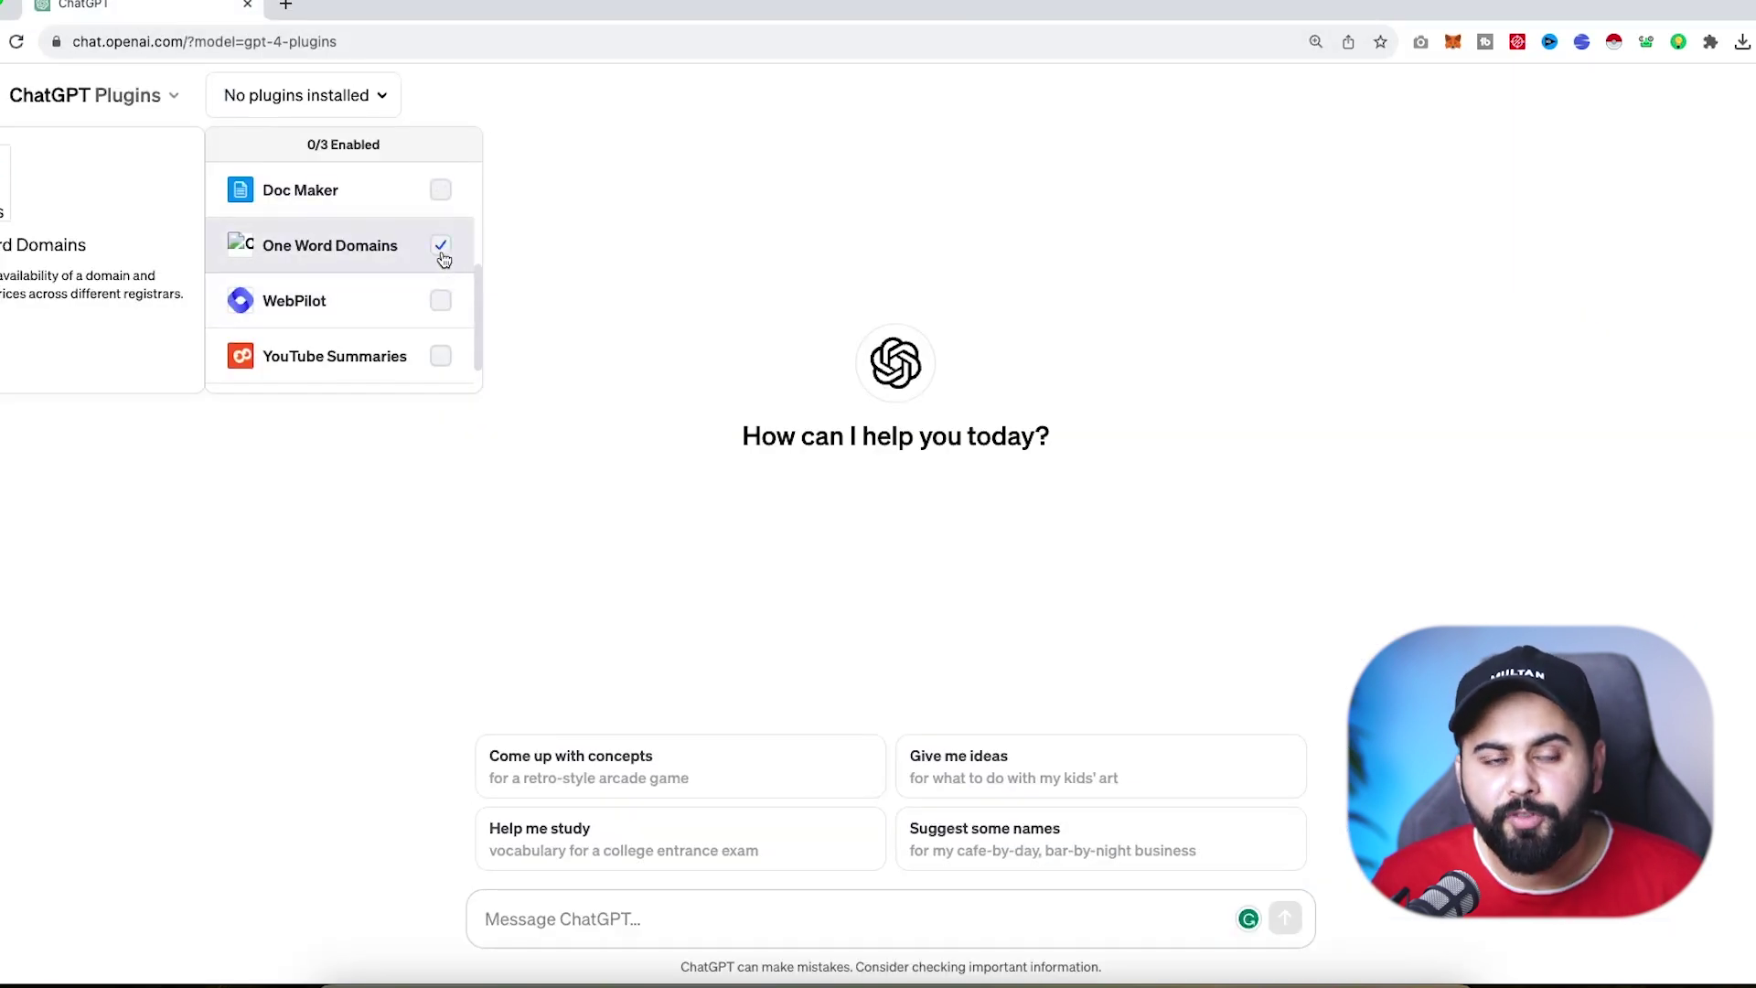
- Enable One Word Domains and send the pasted domain availability question
left_click(441, 246)
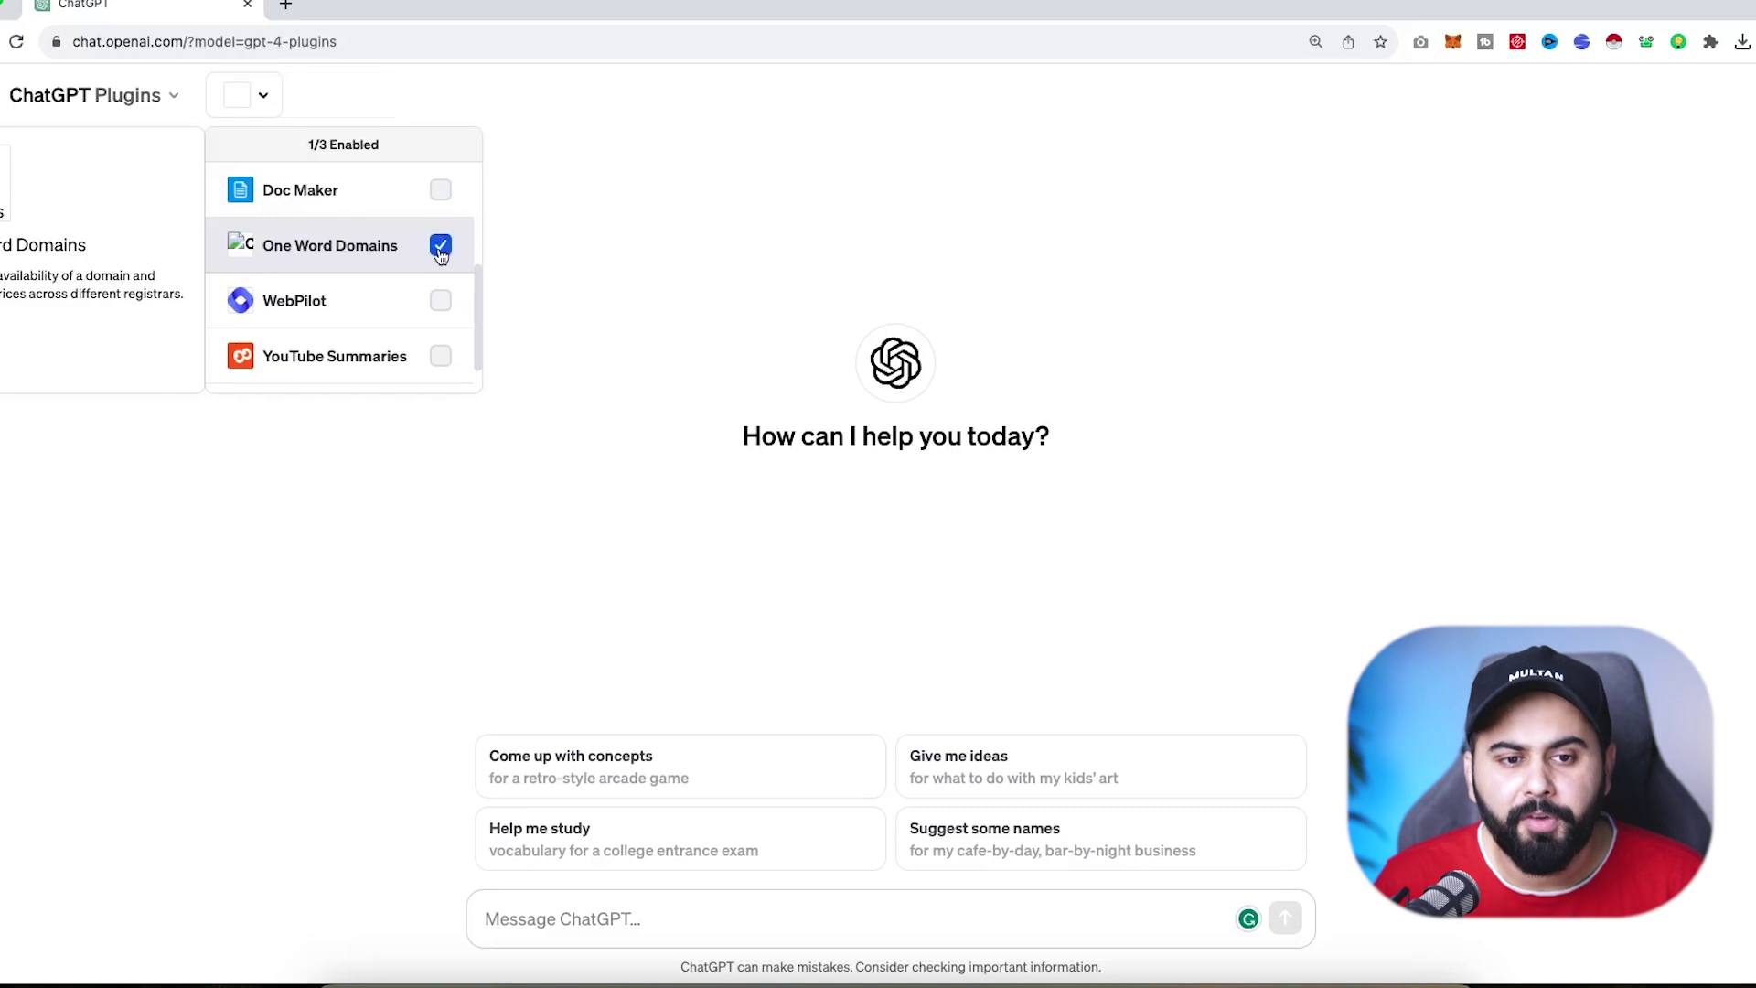
left_click(590, 292)
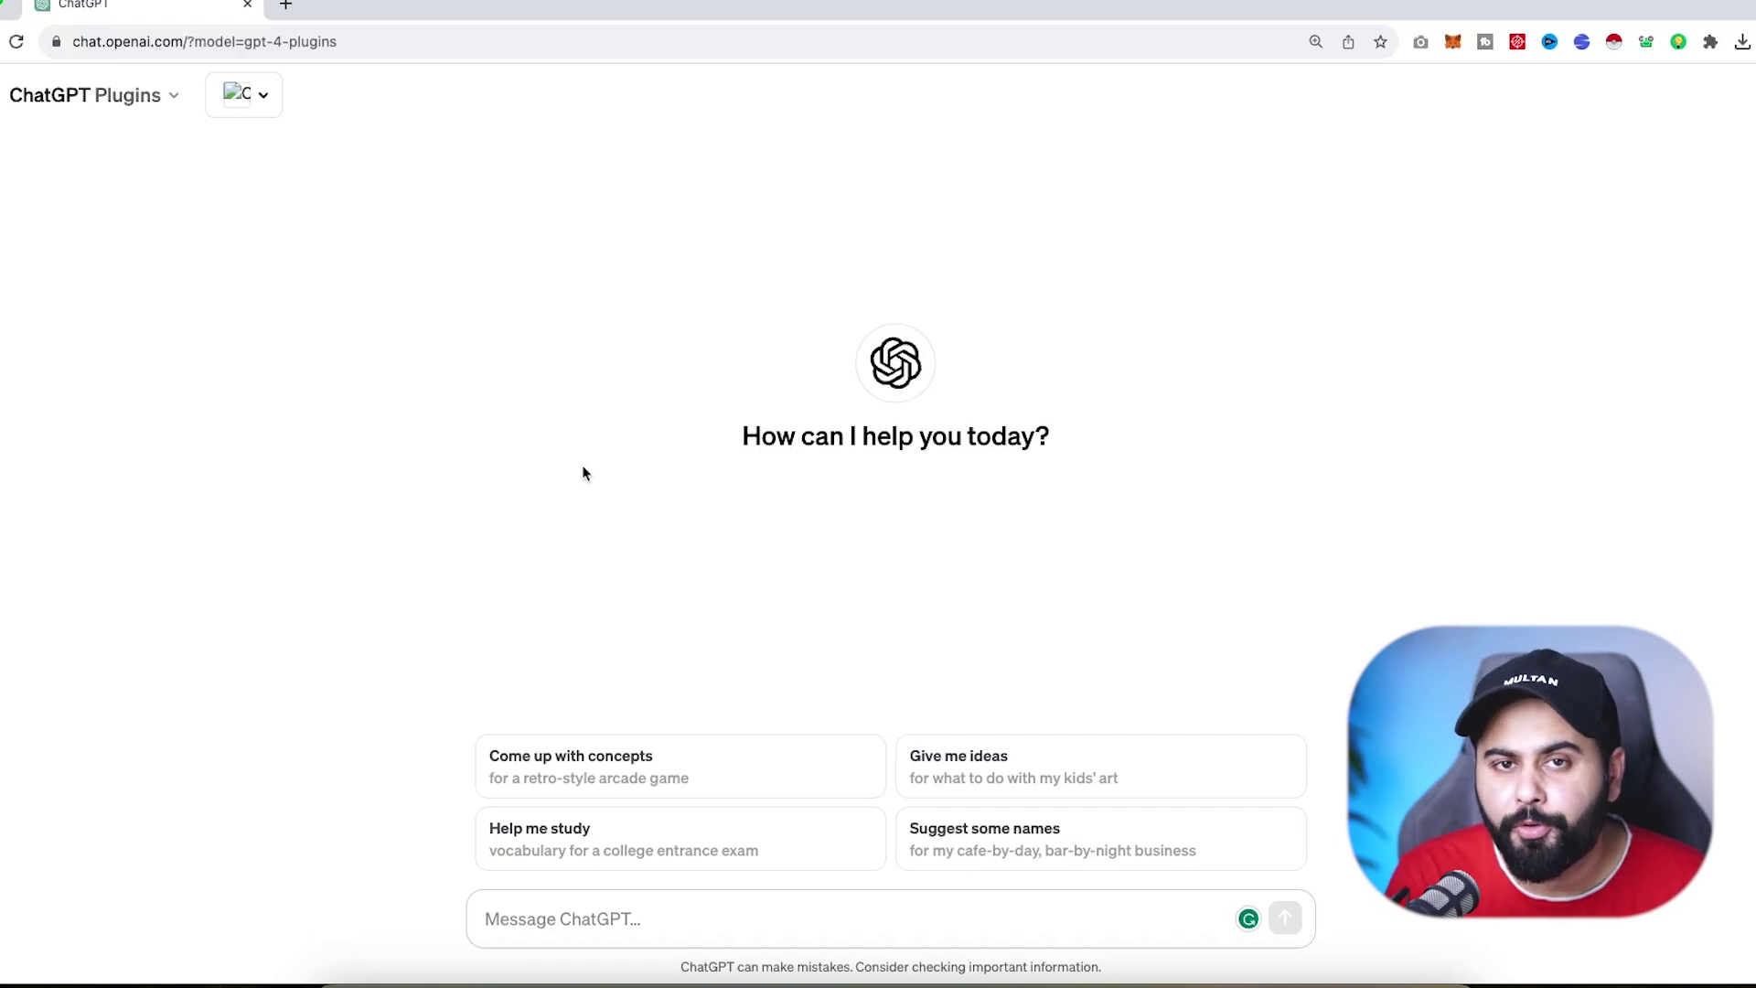
type("letsuncover.com is available")
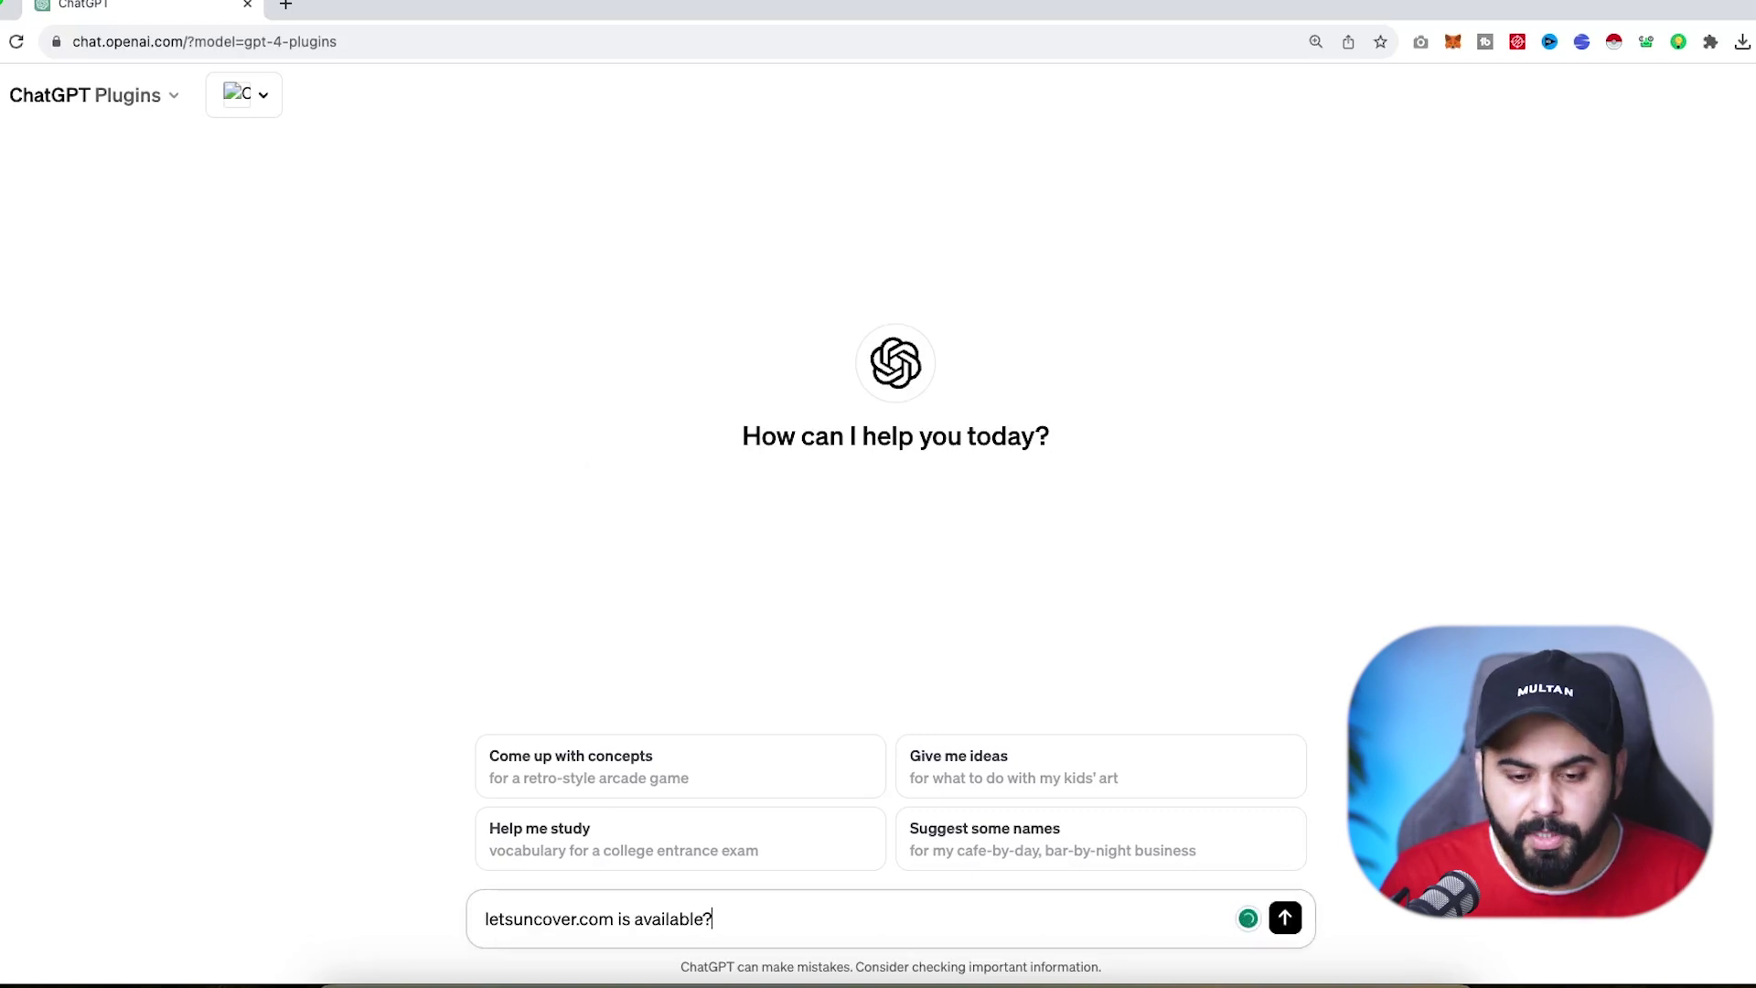
type("?")
key("Return")
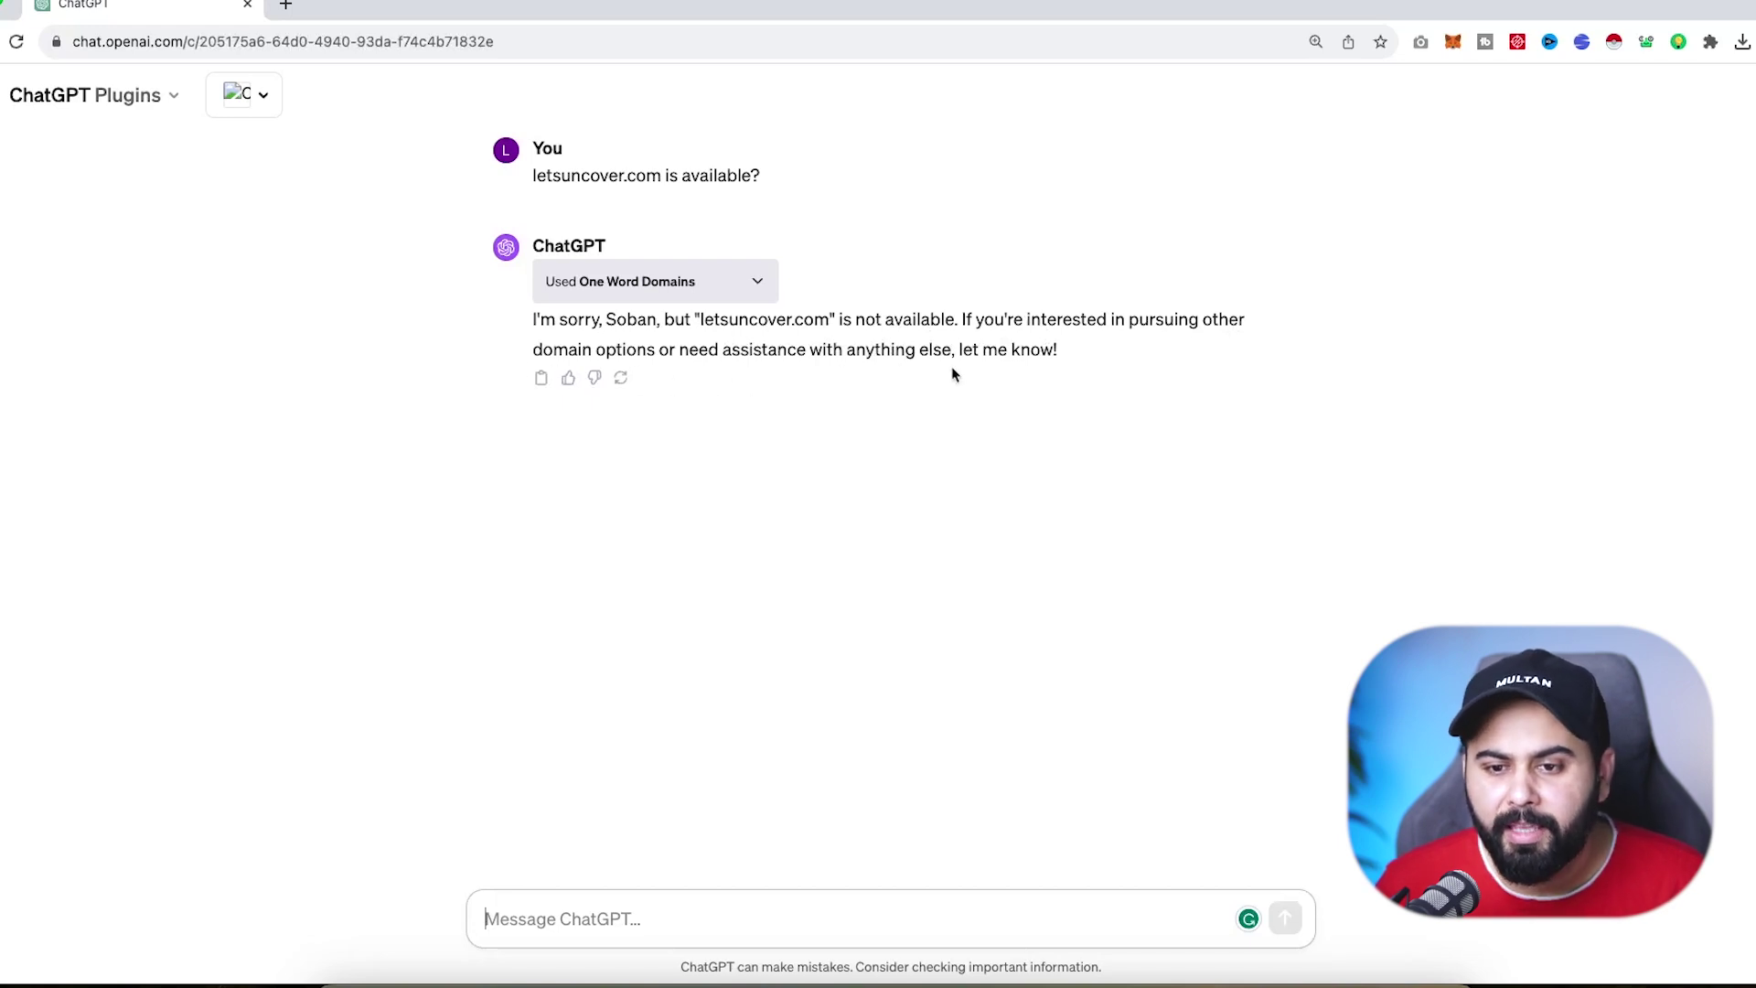
- Ask for purchasable domain names for a dog-breeds blog, then swap One Word Domains for WebPilot
type("suggest me some domain names which are available for purchase.")
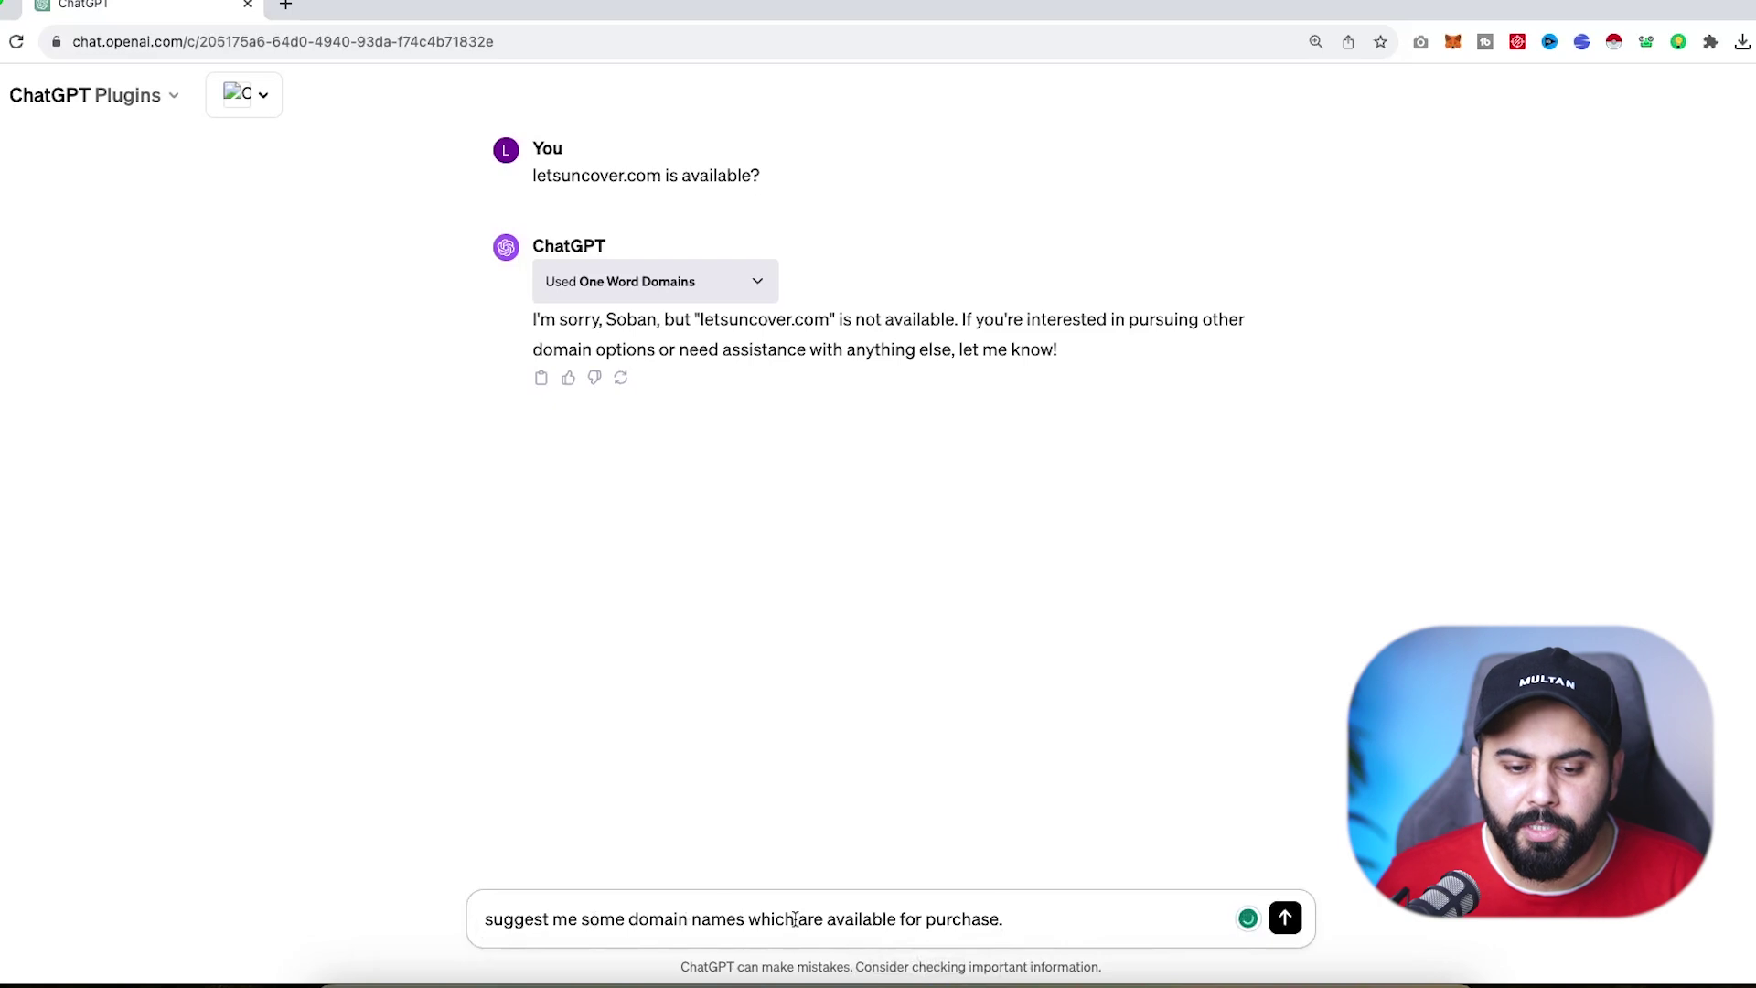
key("Return")
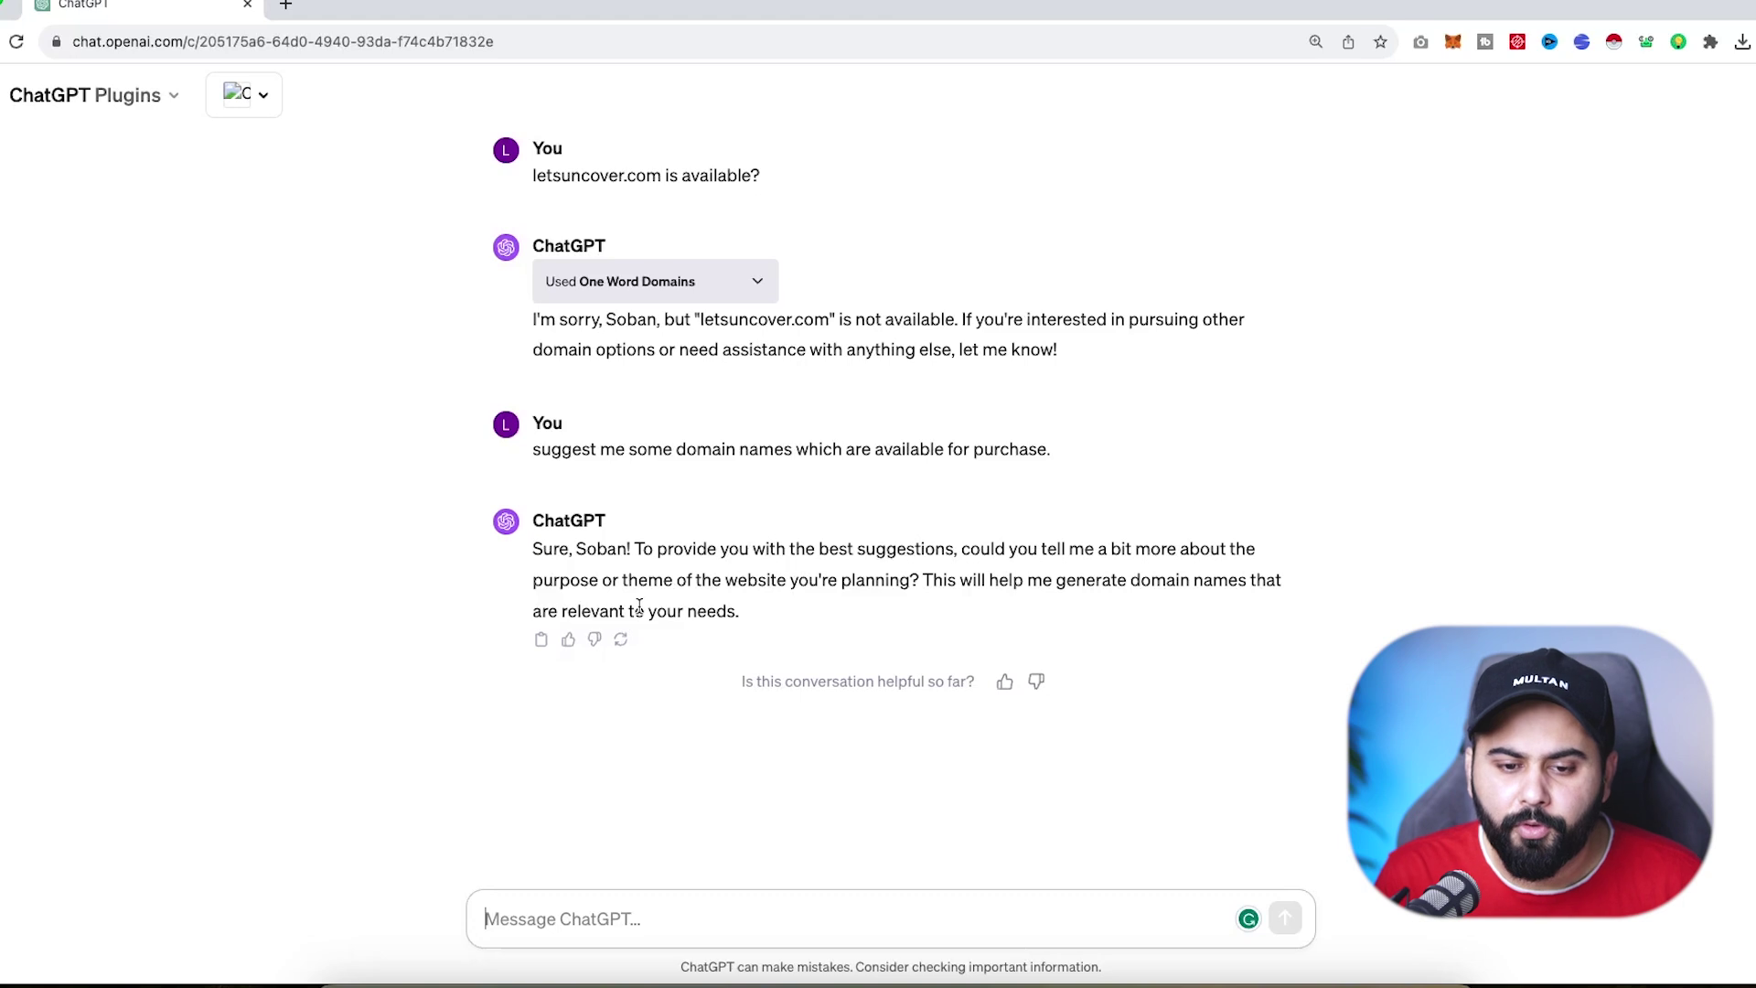
type("I am creating a blog on dog breeds. suggest me names.")
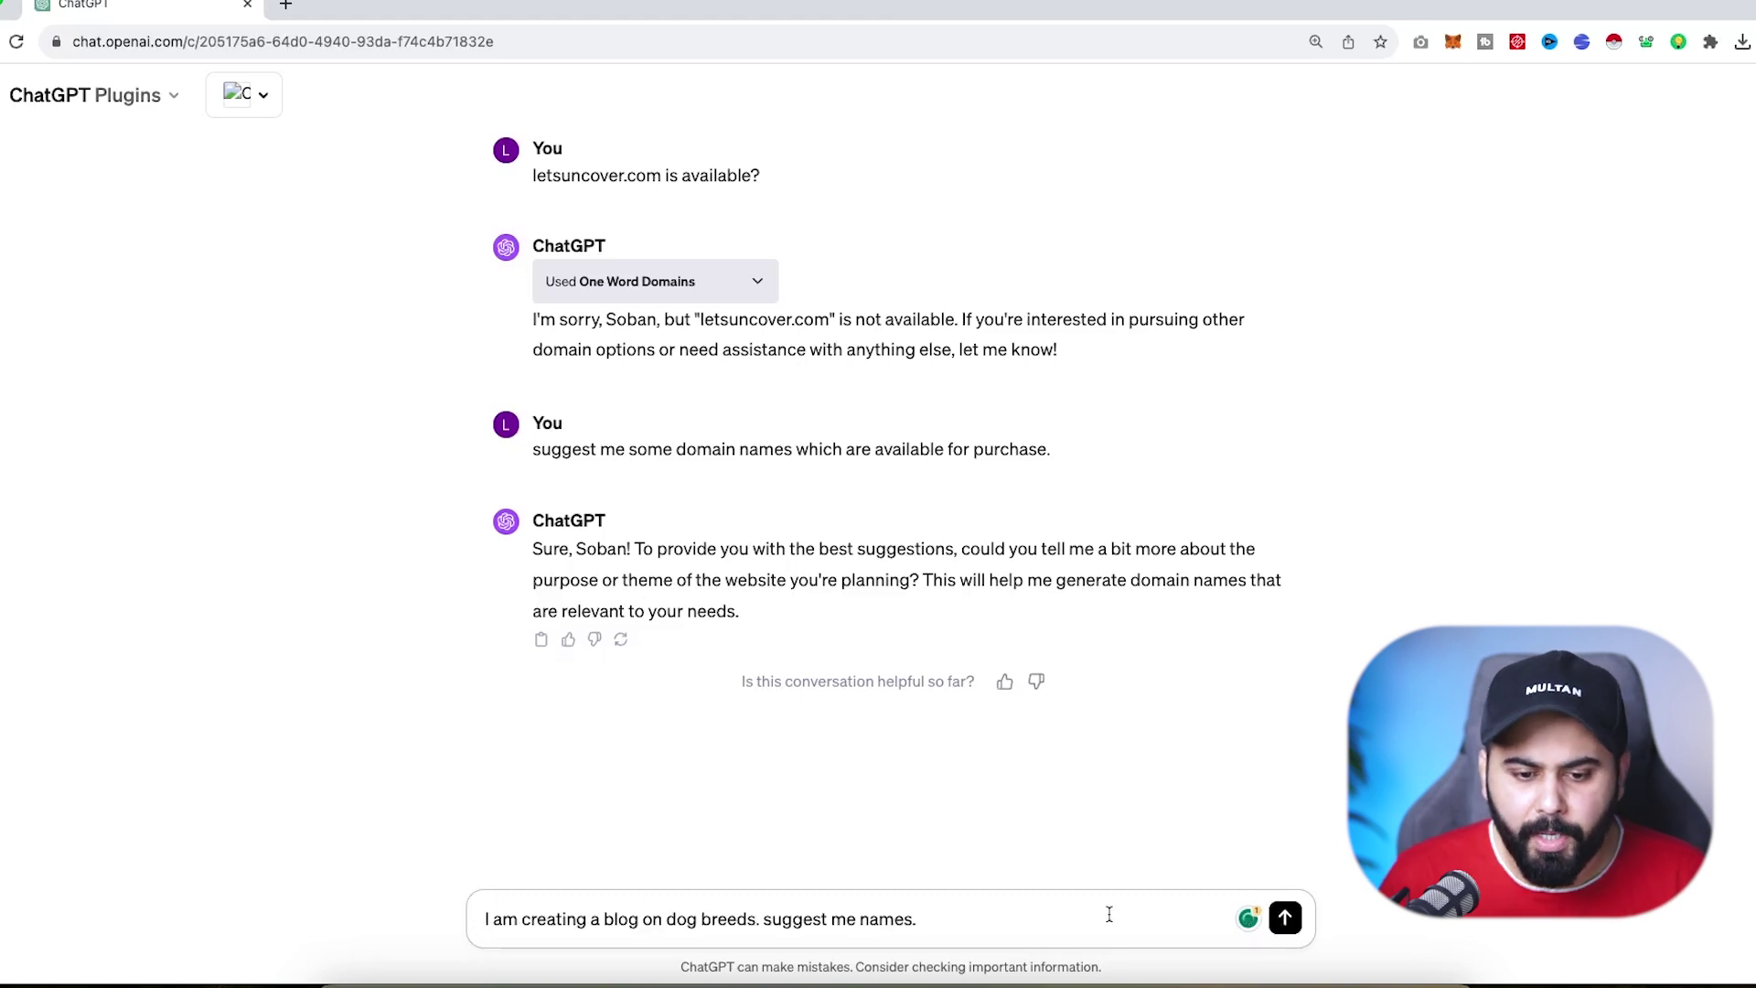
key("Return")
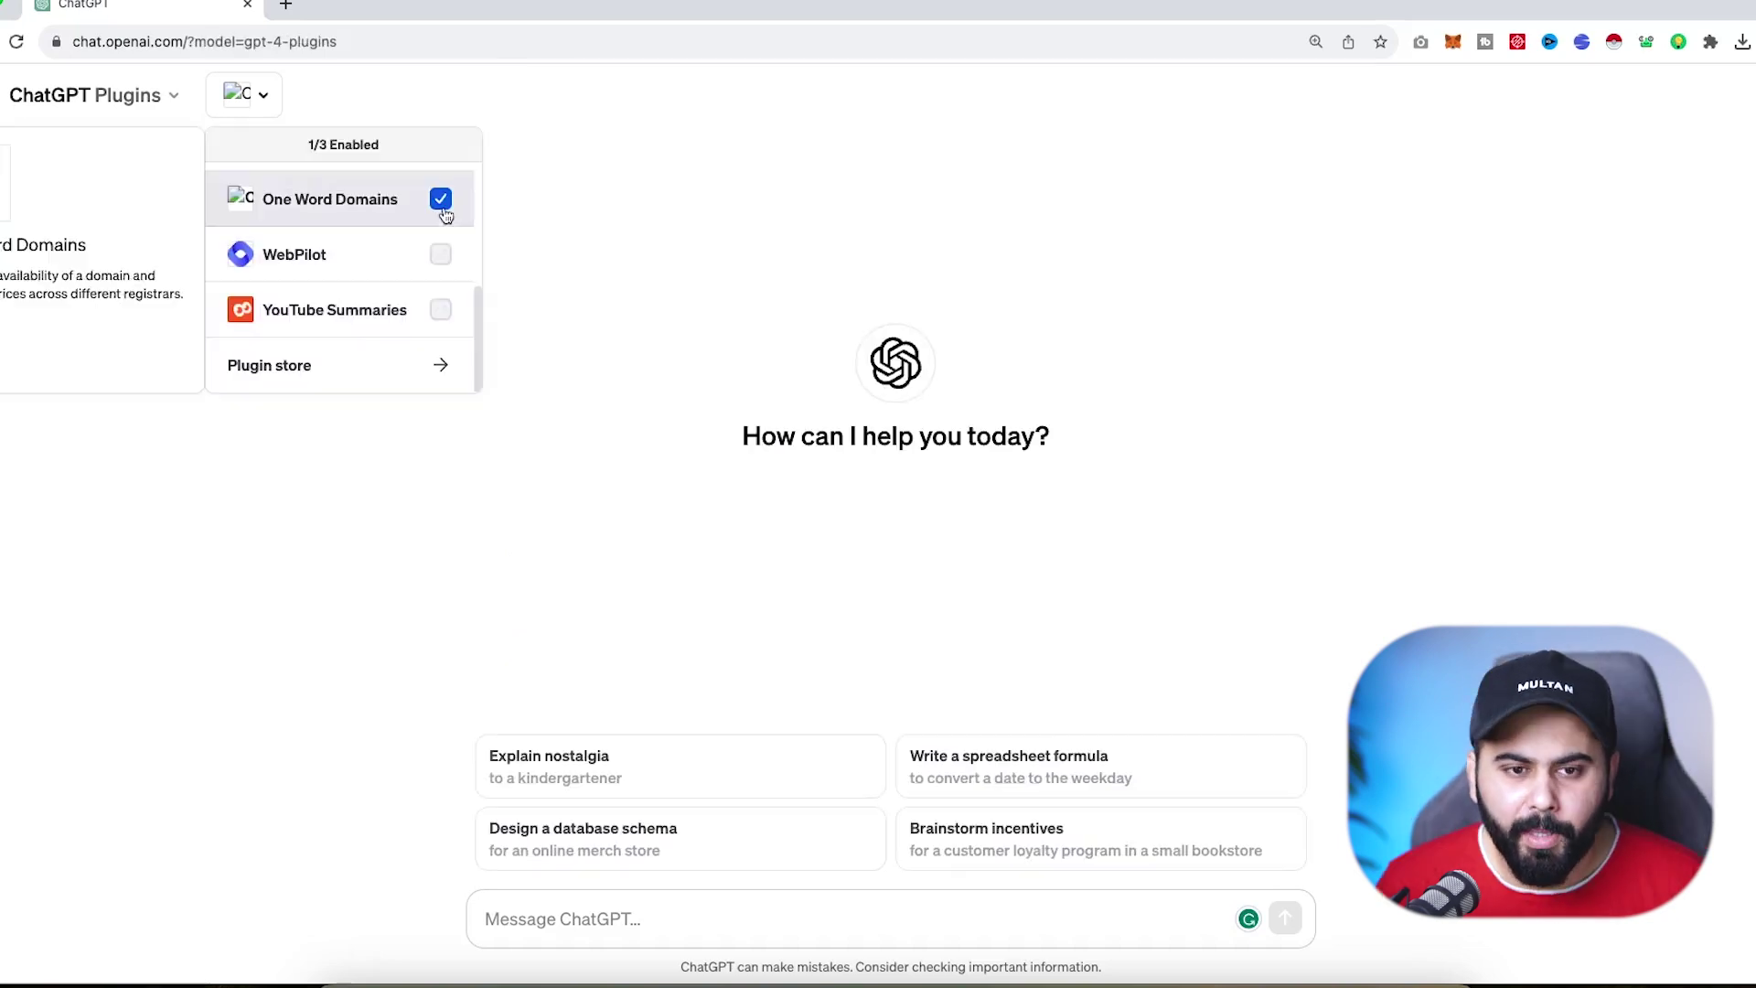
left_click(440, 198)
left_click(440, 255)
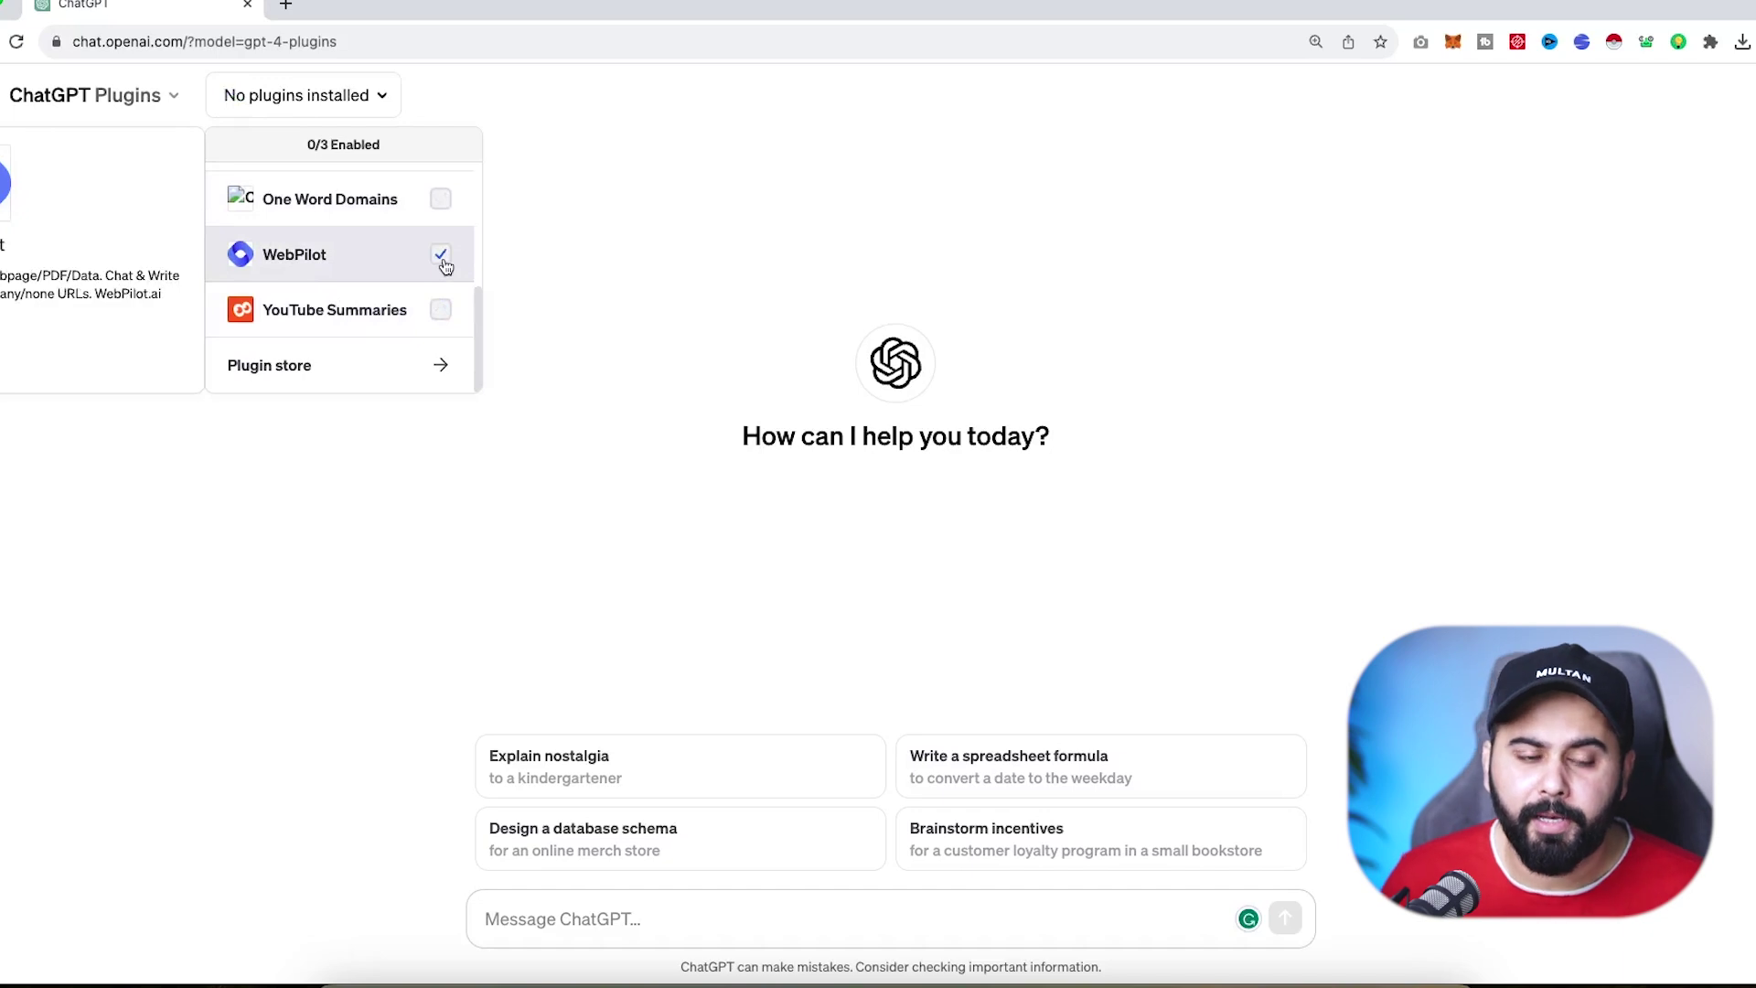
- Keep WebPilot active and open Wikipedia's home page from Google's search results
left_click(664, 314)
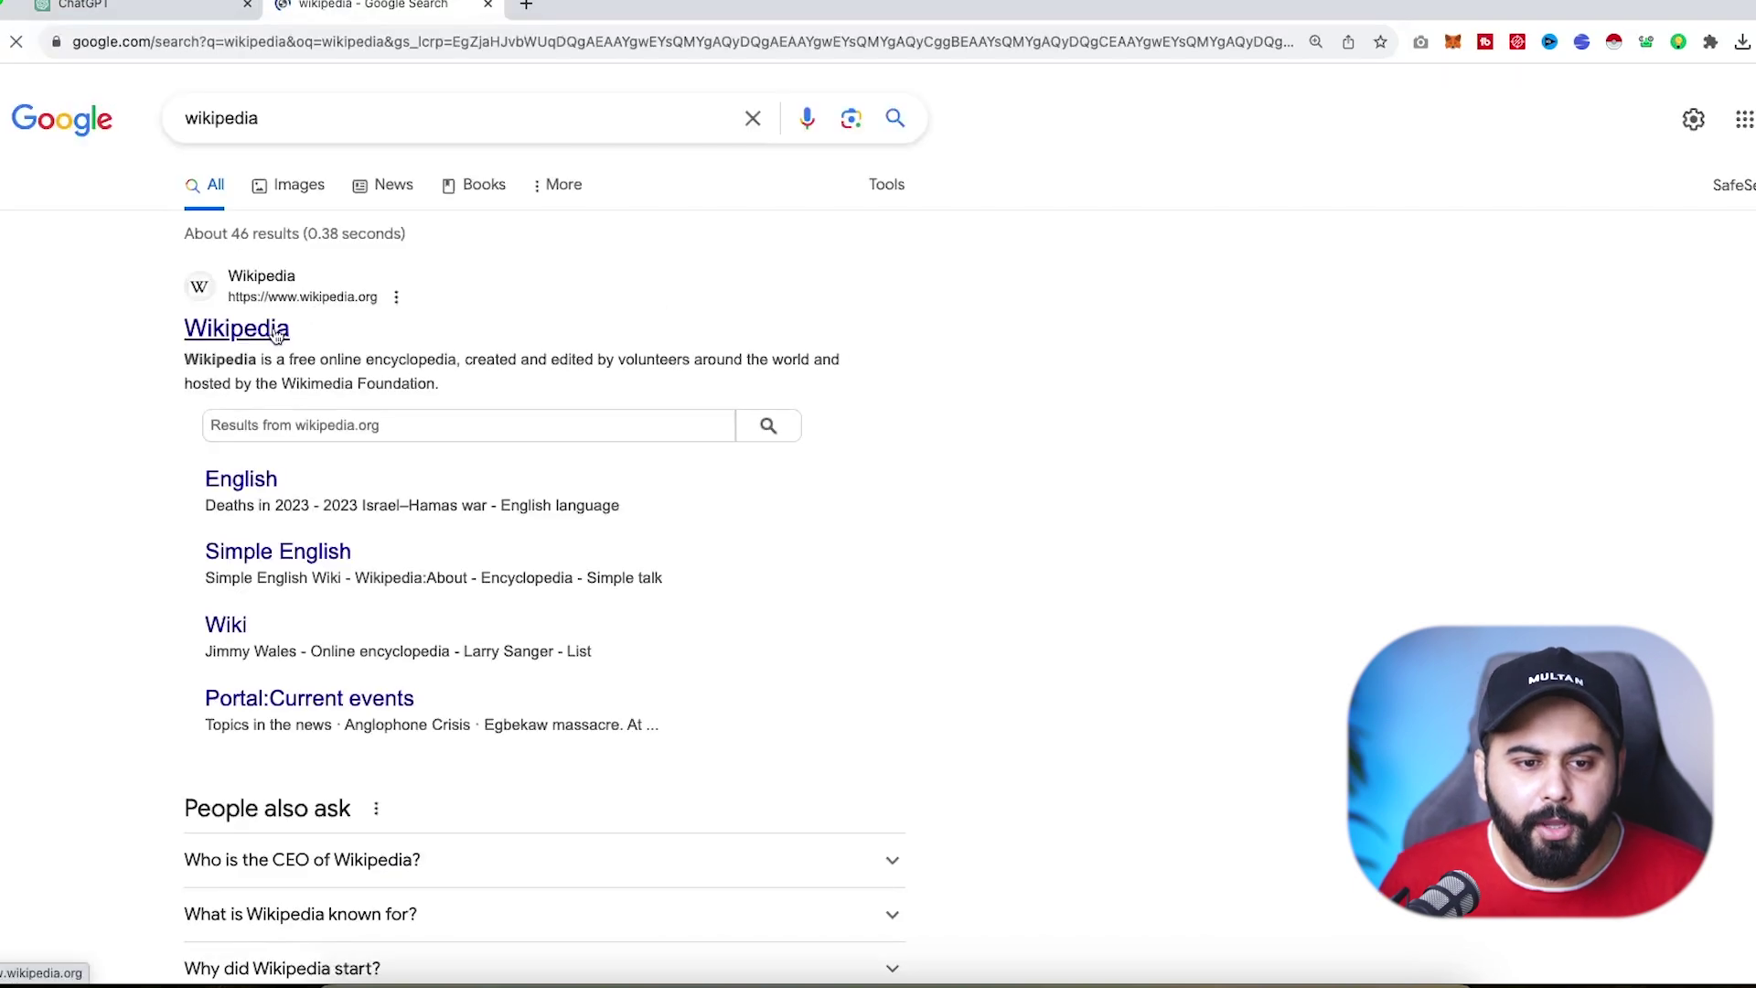
left_click(269, 331)
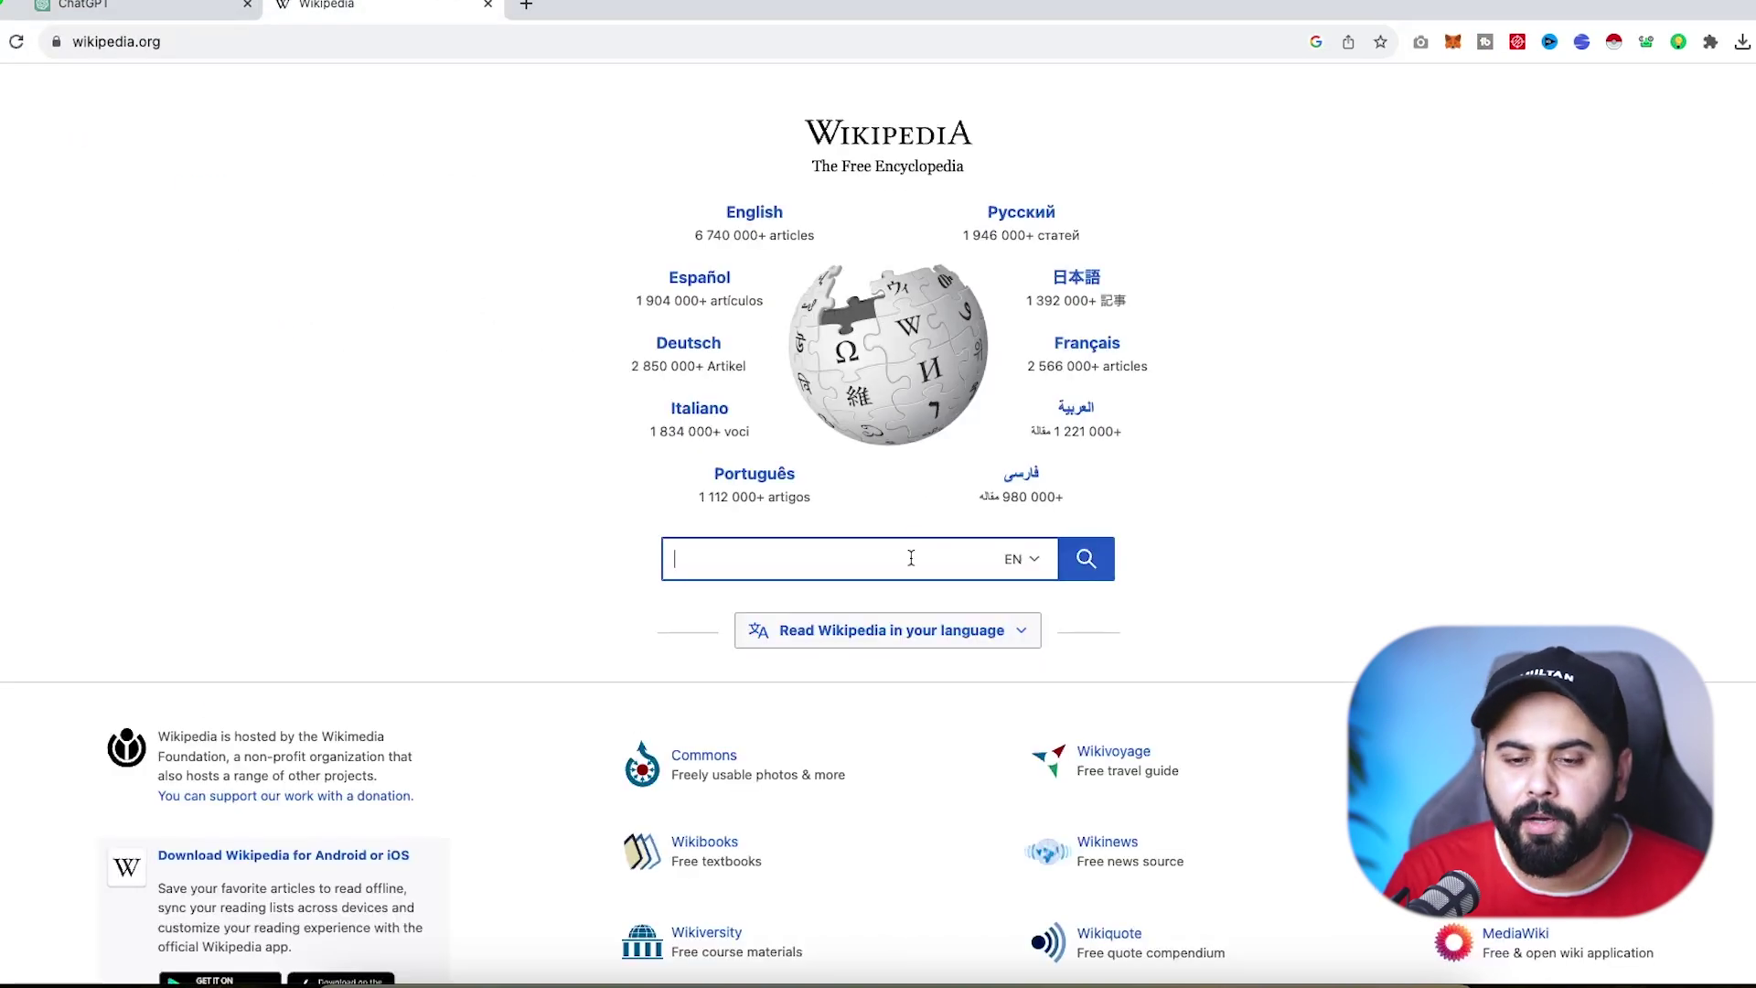
- Open Wikipedia's World War II article, copy its URL, and return to ChatGPT's message box
type("world wa")
left_click(695, 605)
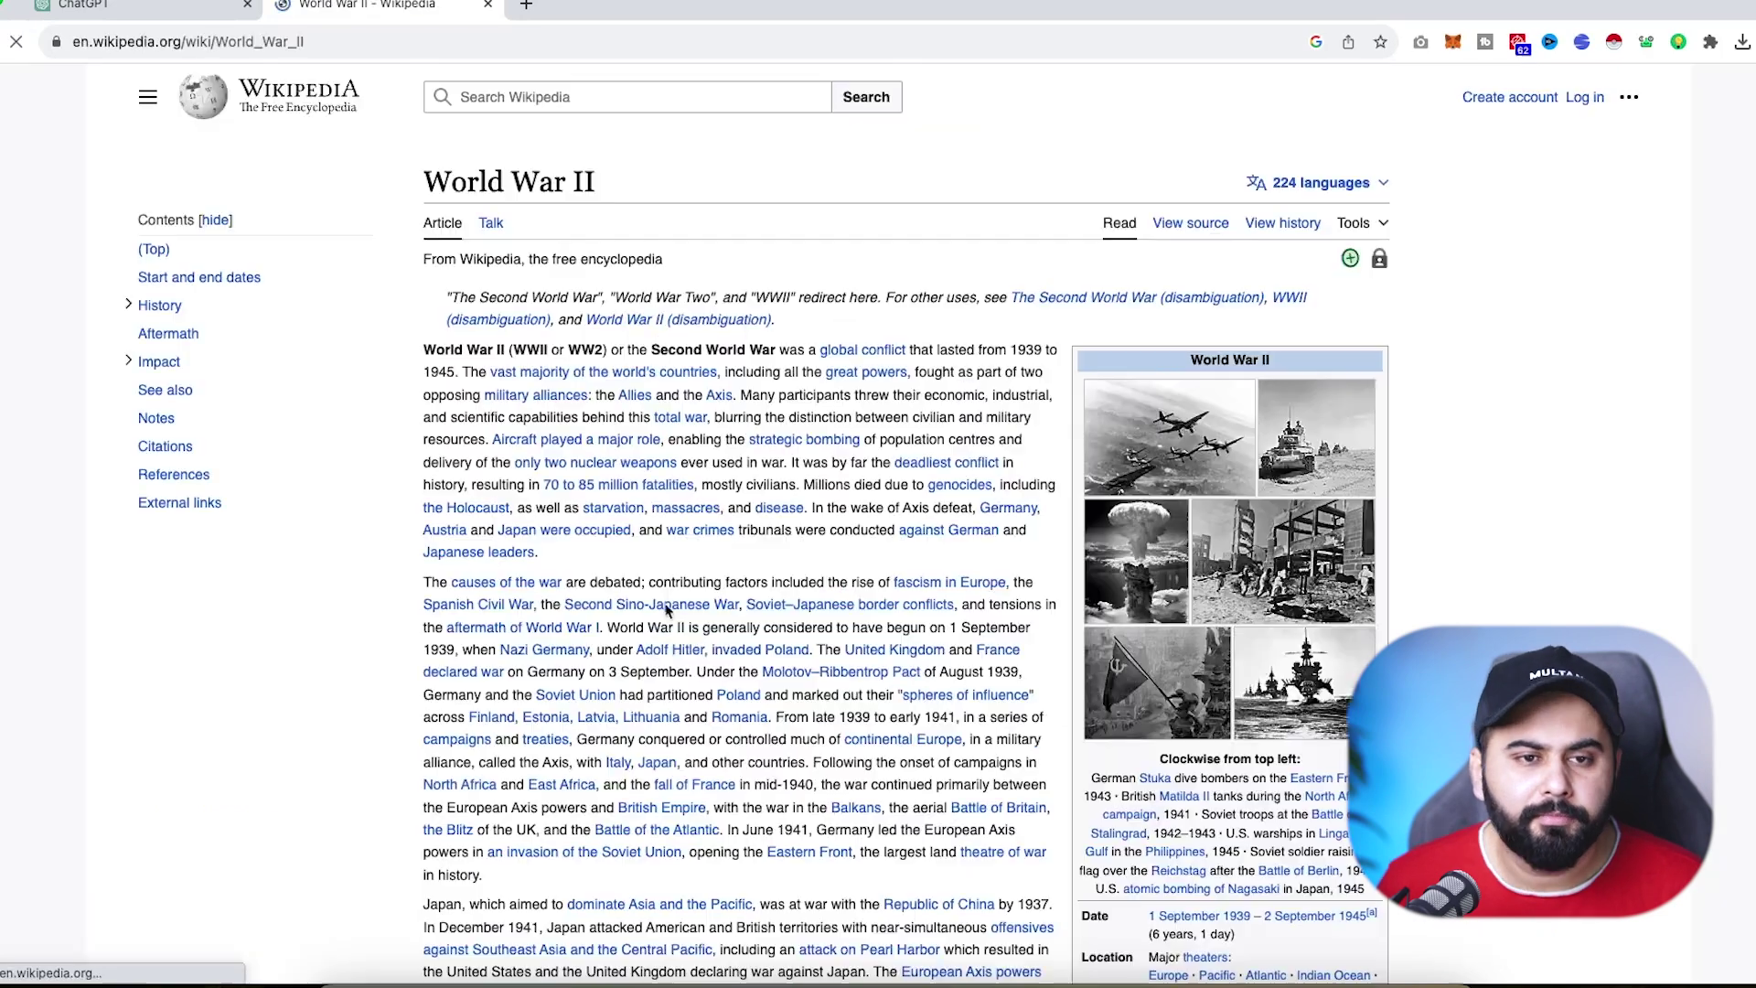
key("ctrl+l")
scroll(1025, 485, "down", 8)
scroll(1026, 485, "down", 15)
key("ctrl+1")
left_click(640, 924)
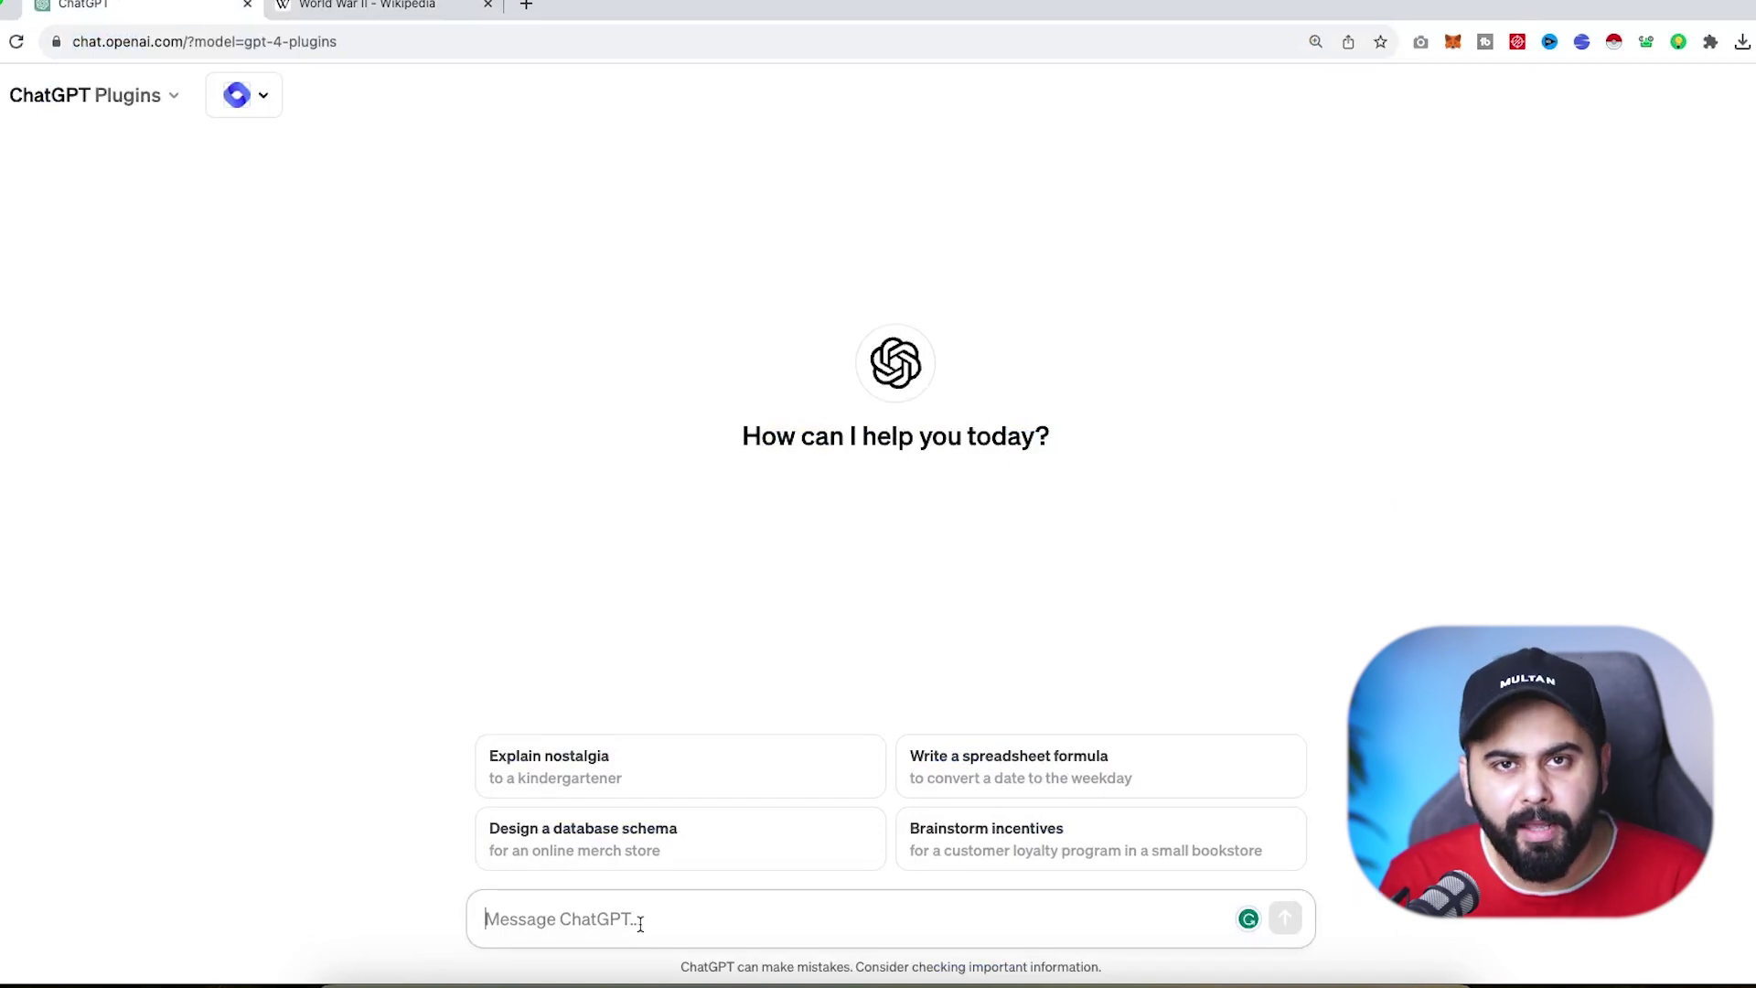
- Send the World War II link so WebPilot writes an article, then review the reply
type("write an article based on the information available on this link. https://en.wikipedia.org/wiki/World_War_II")
key("Return")
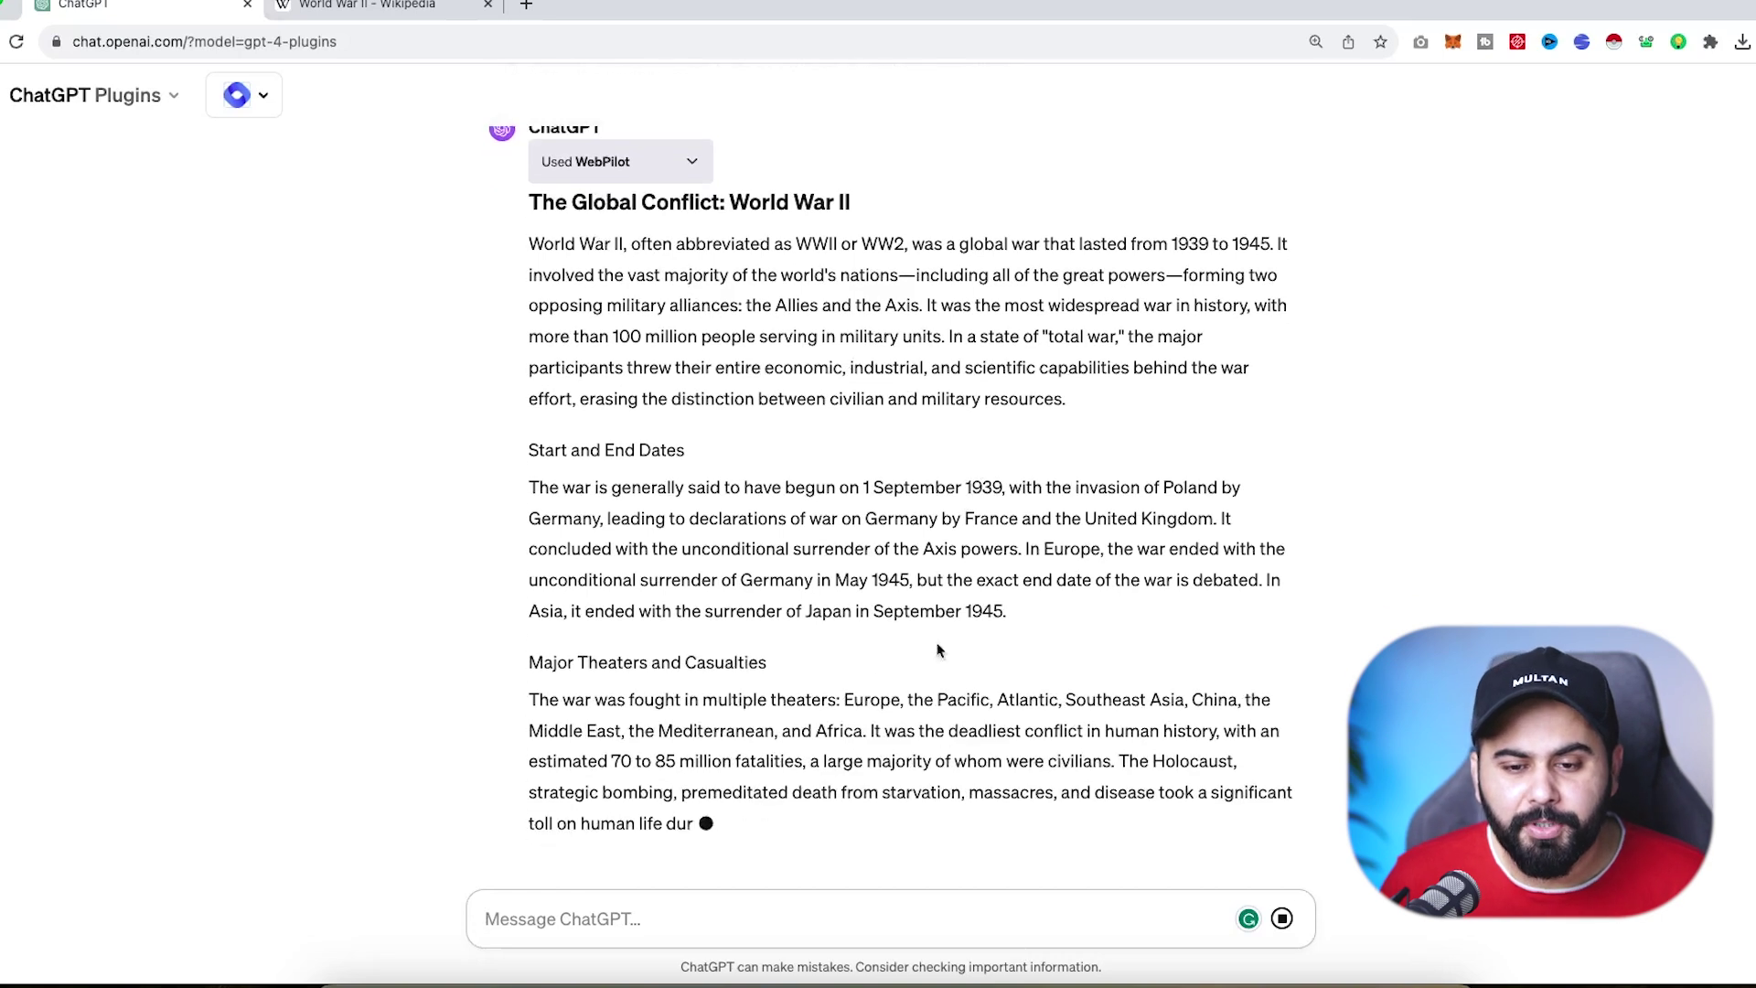
scroll(761, 528, "up", 2)
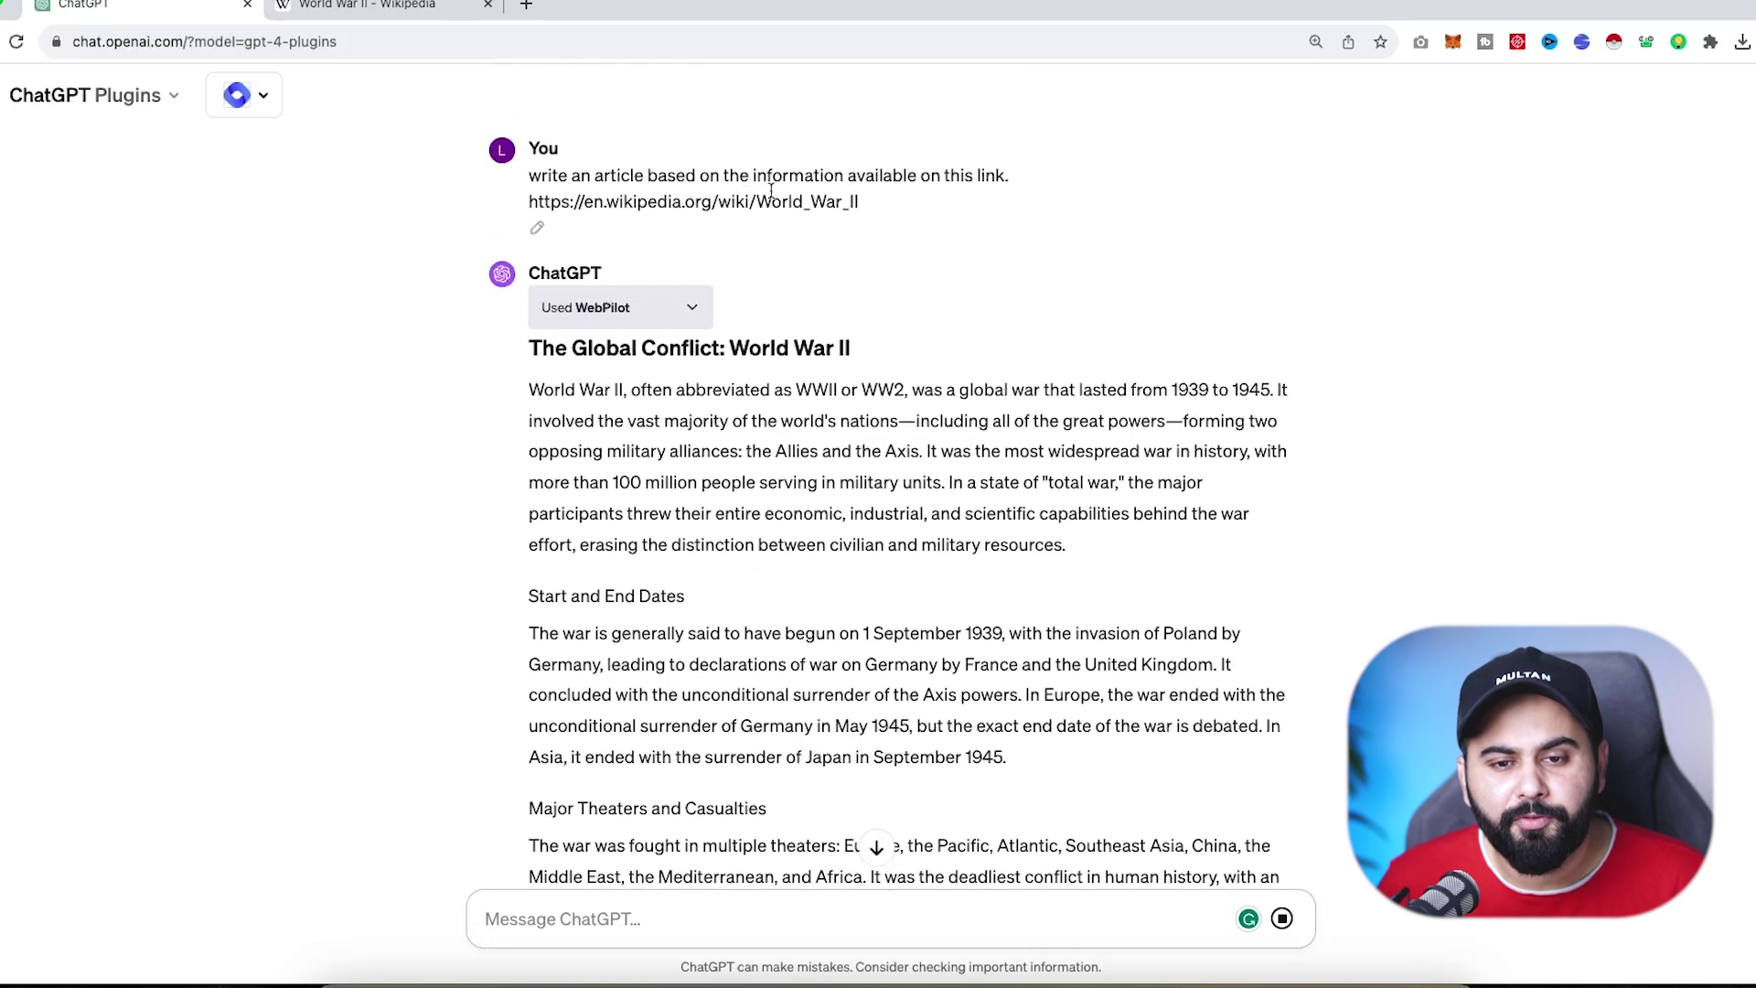
left_click_drag(567, 222, 518, 201)
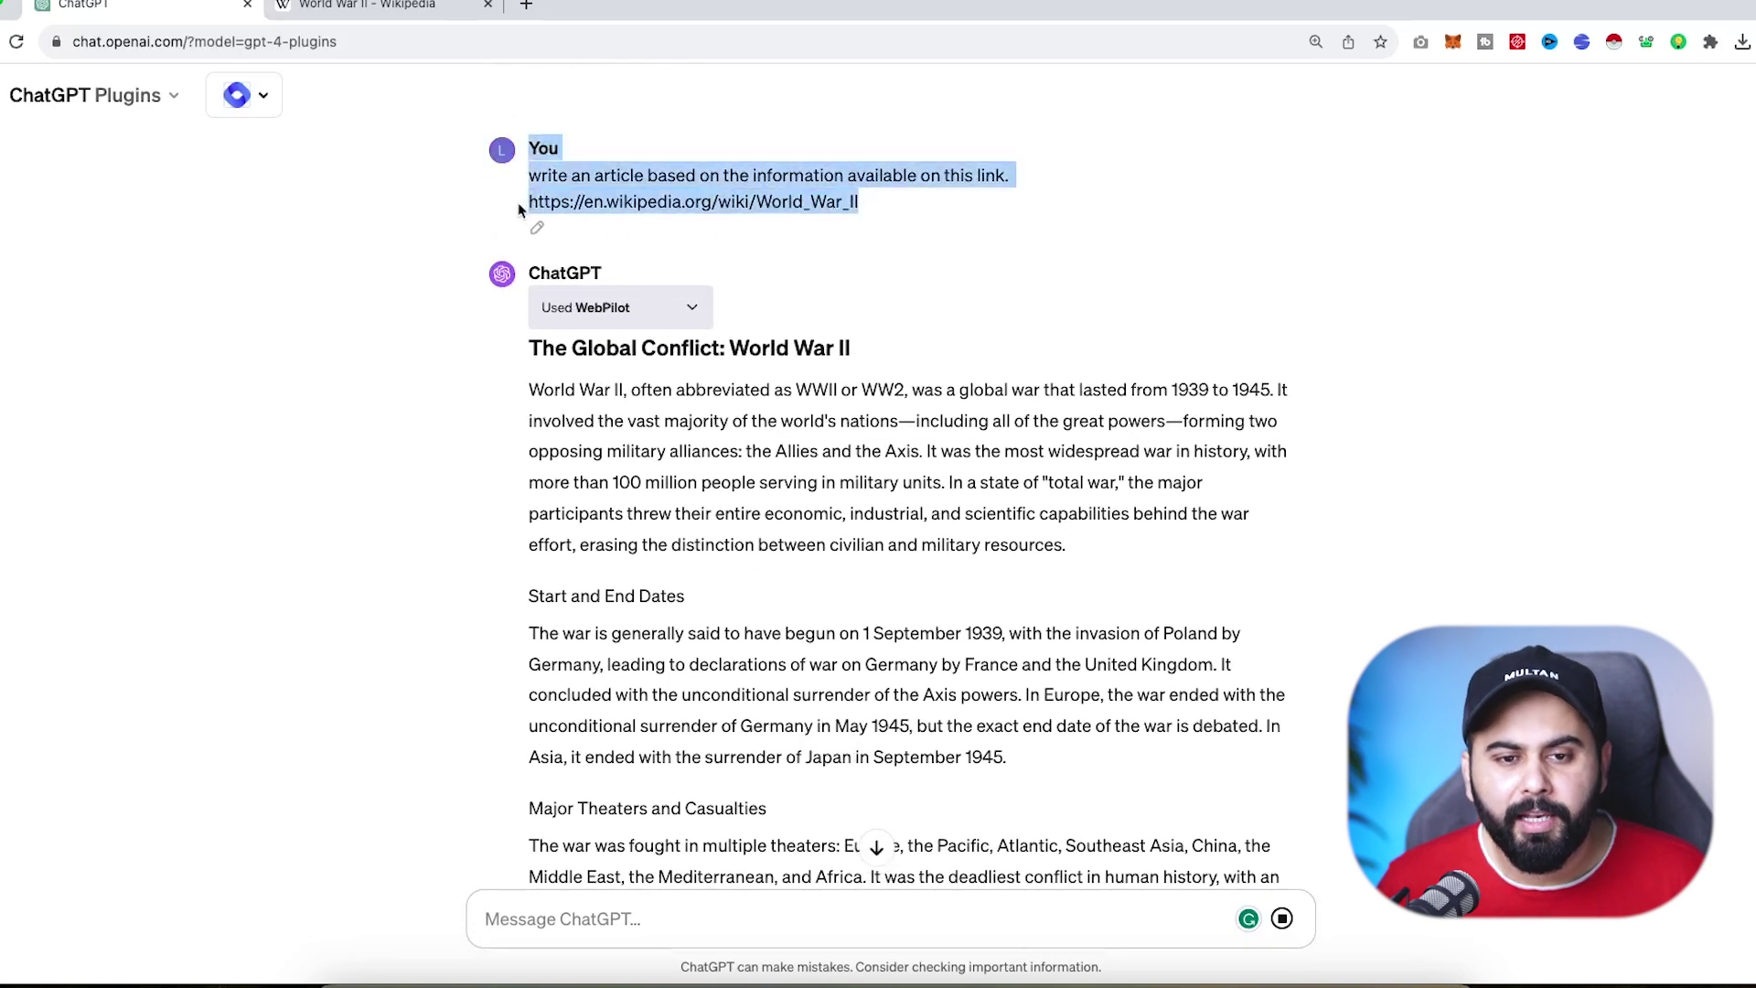
left_click(564, 188)
left_click(877, 846)
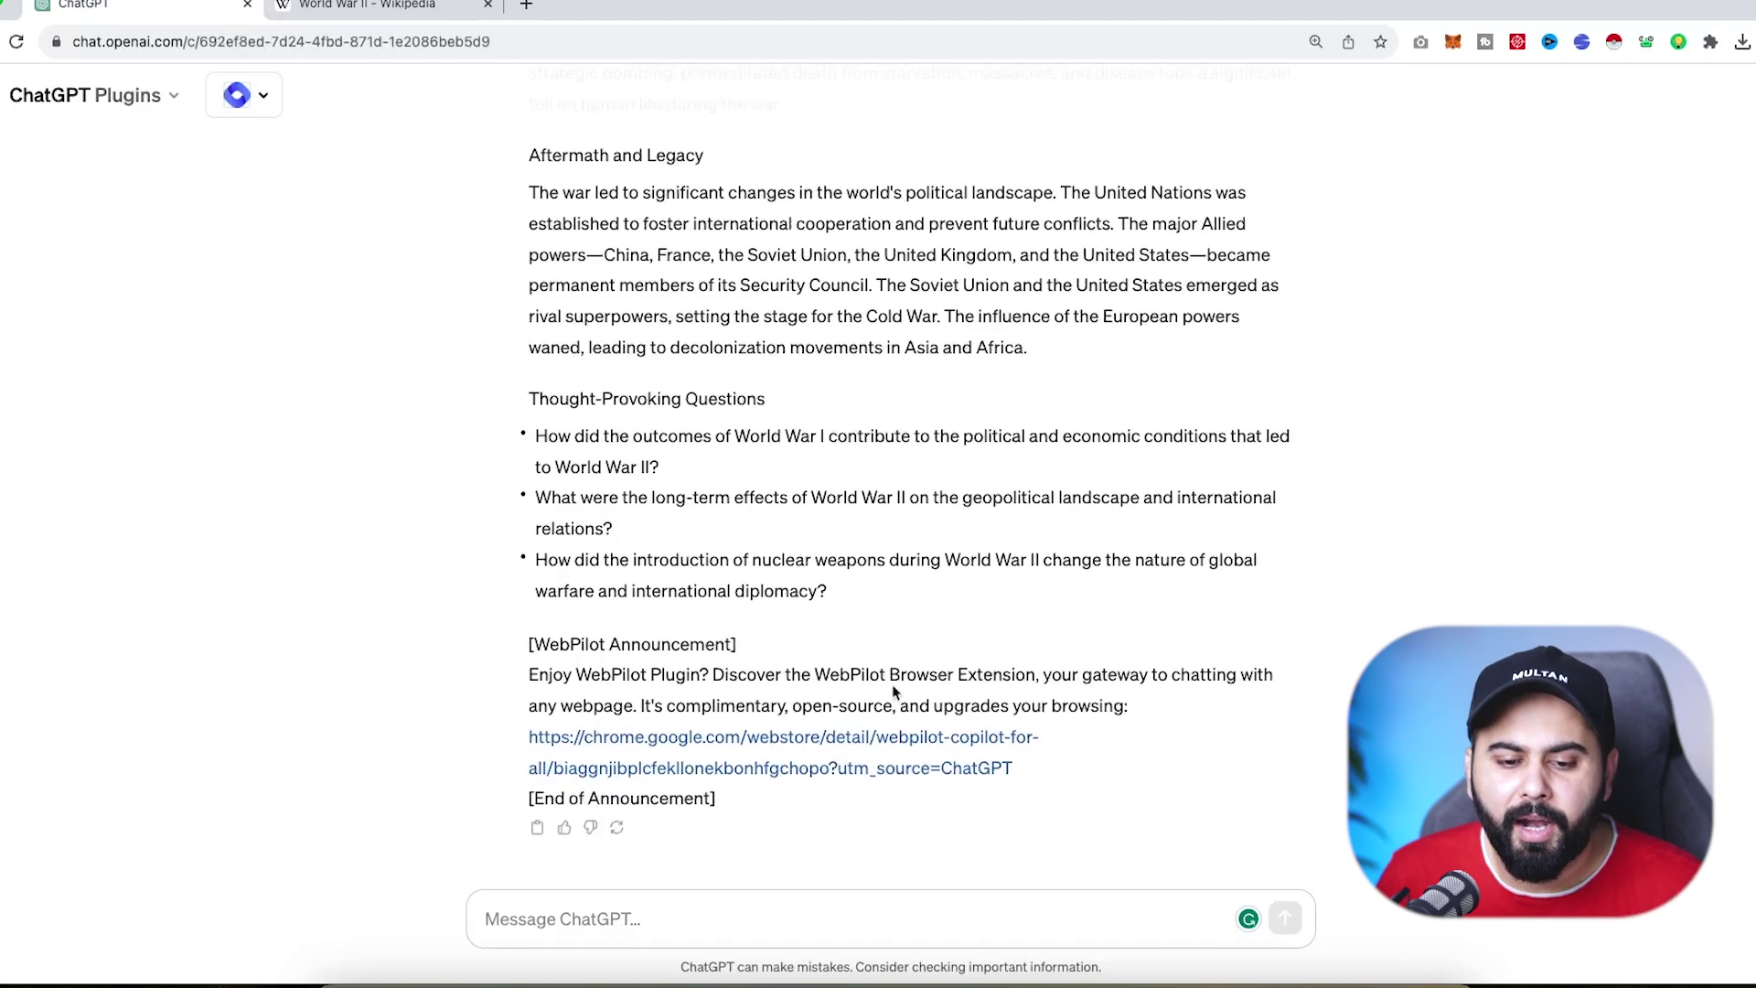
scroll(865, 668, "up", 20)
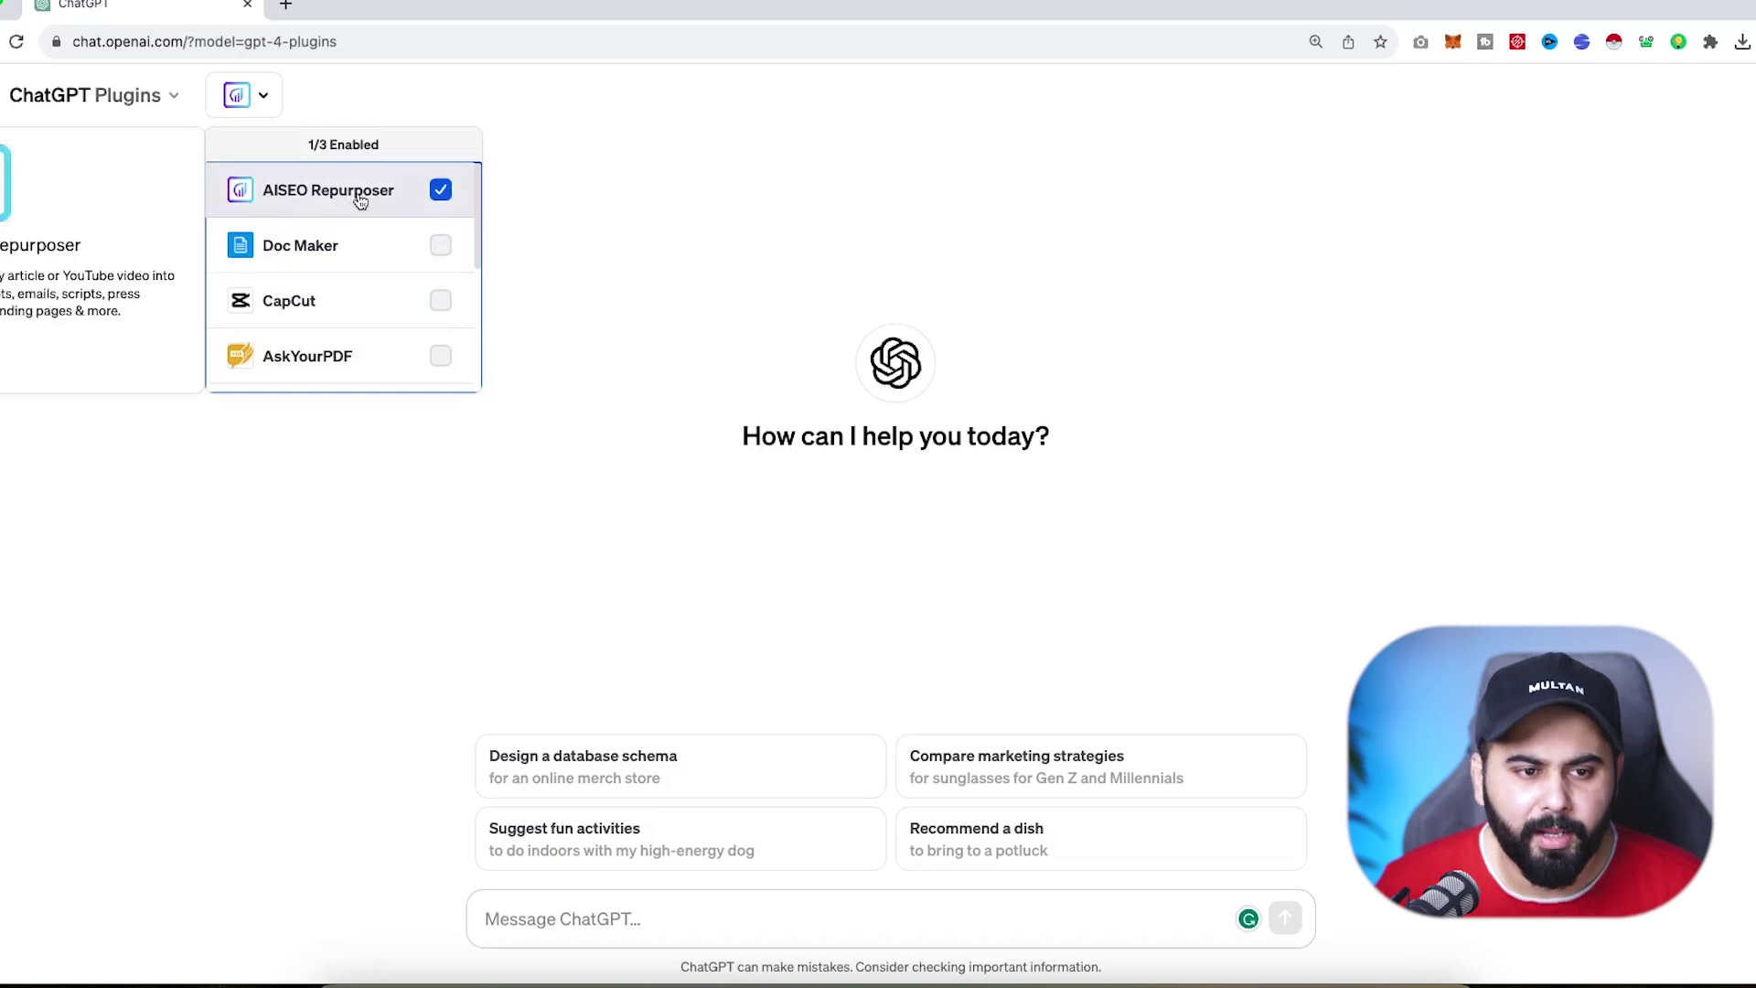
- Review the list of enabled plugins, scrolling through it before closing it
left_click(717, 216)
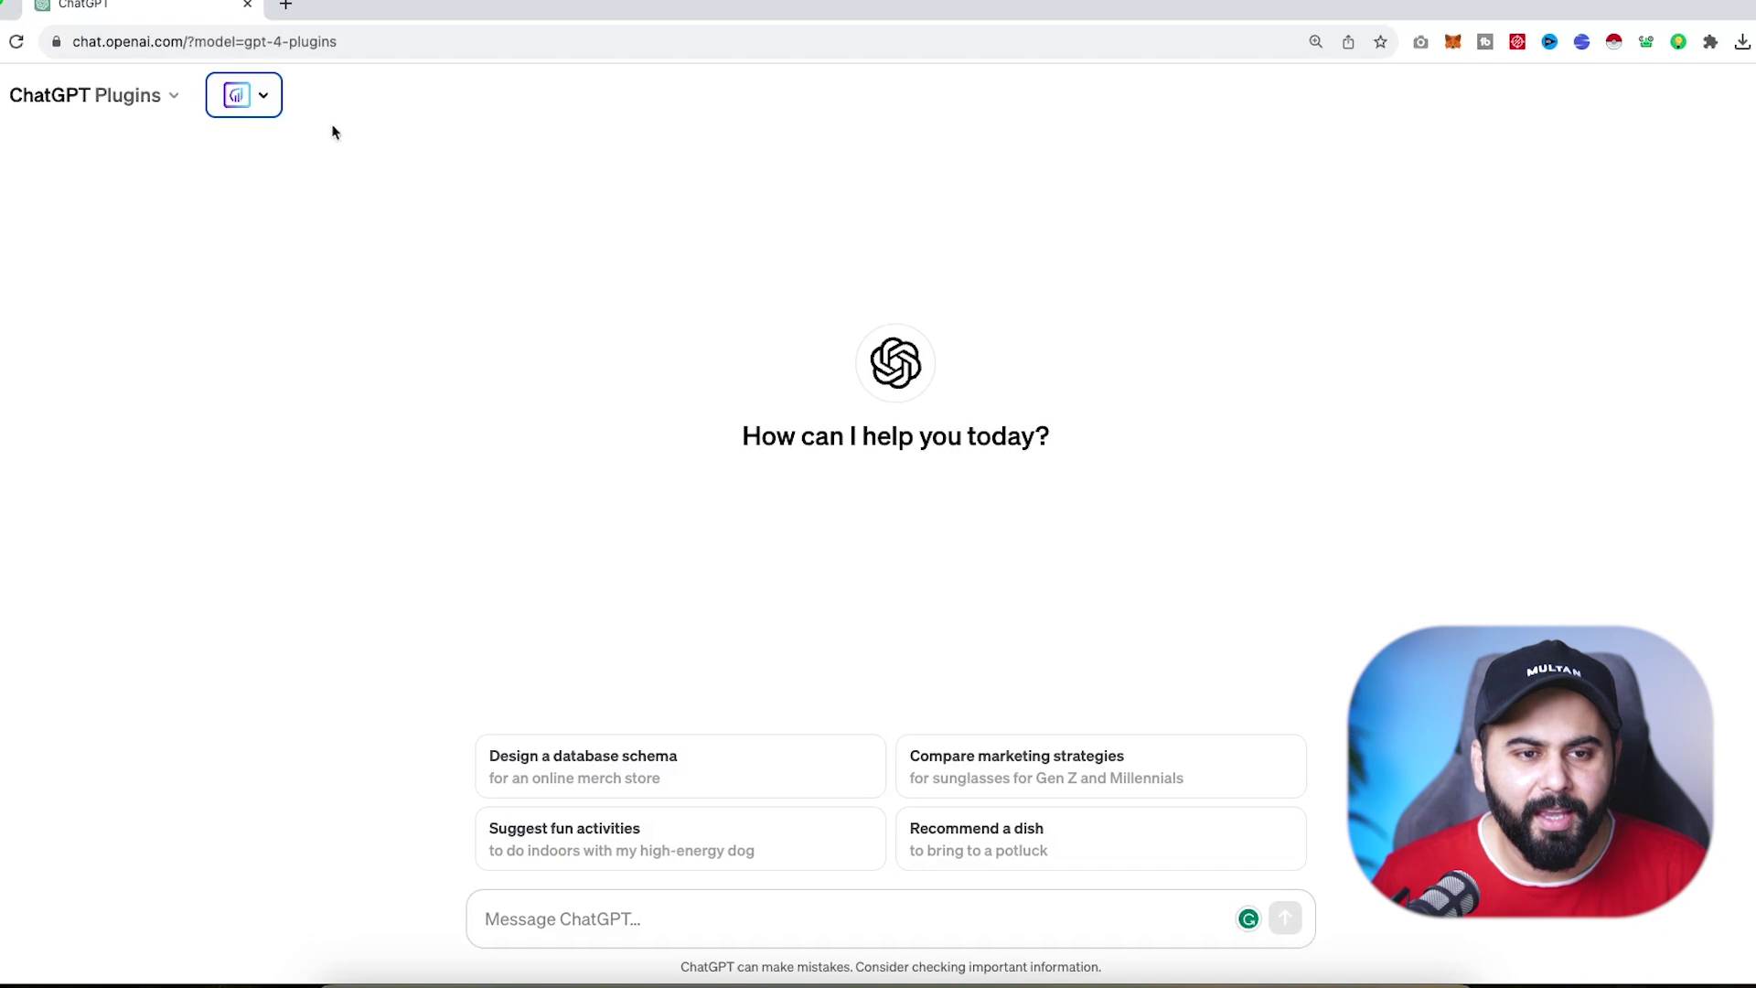
left_click(258, 101)
scroll(311, 302, "down", 5)
left_click(636, 297)
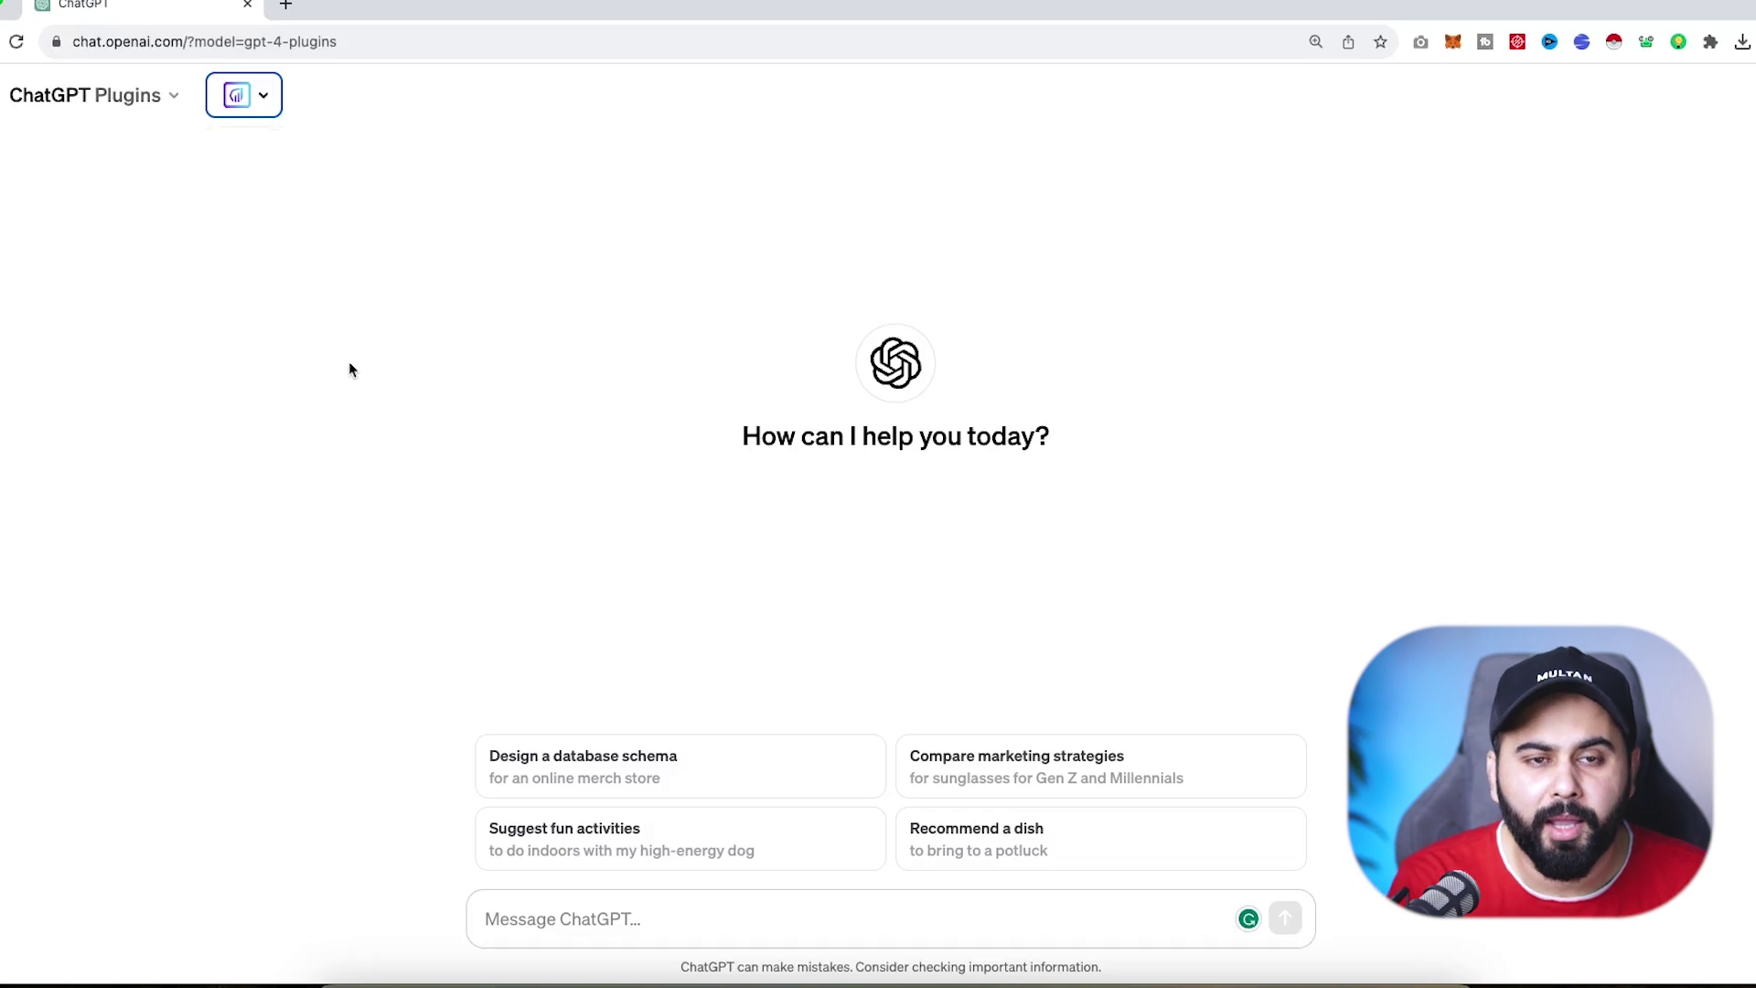
- Paste the YouTube link and ask ChatGPT to 'summarize this video into an article.'
left_click(686, 919)
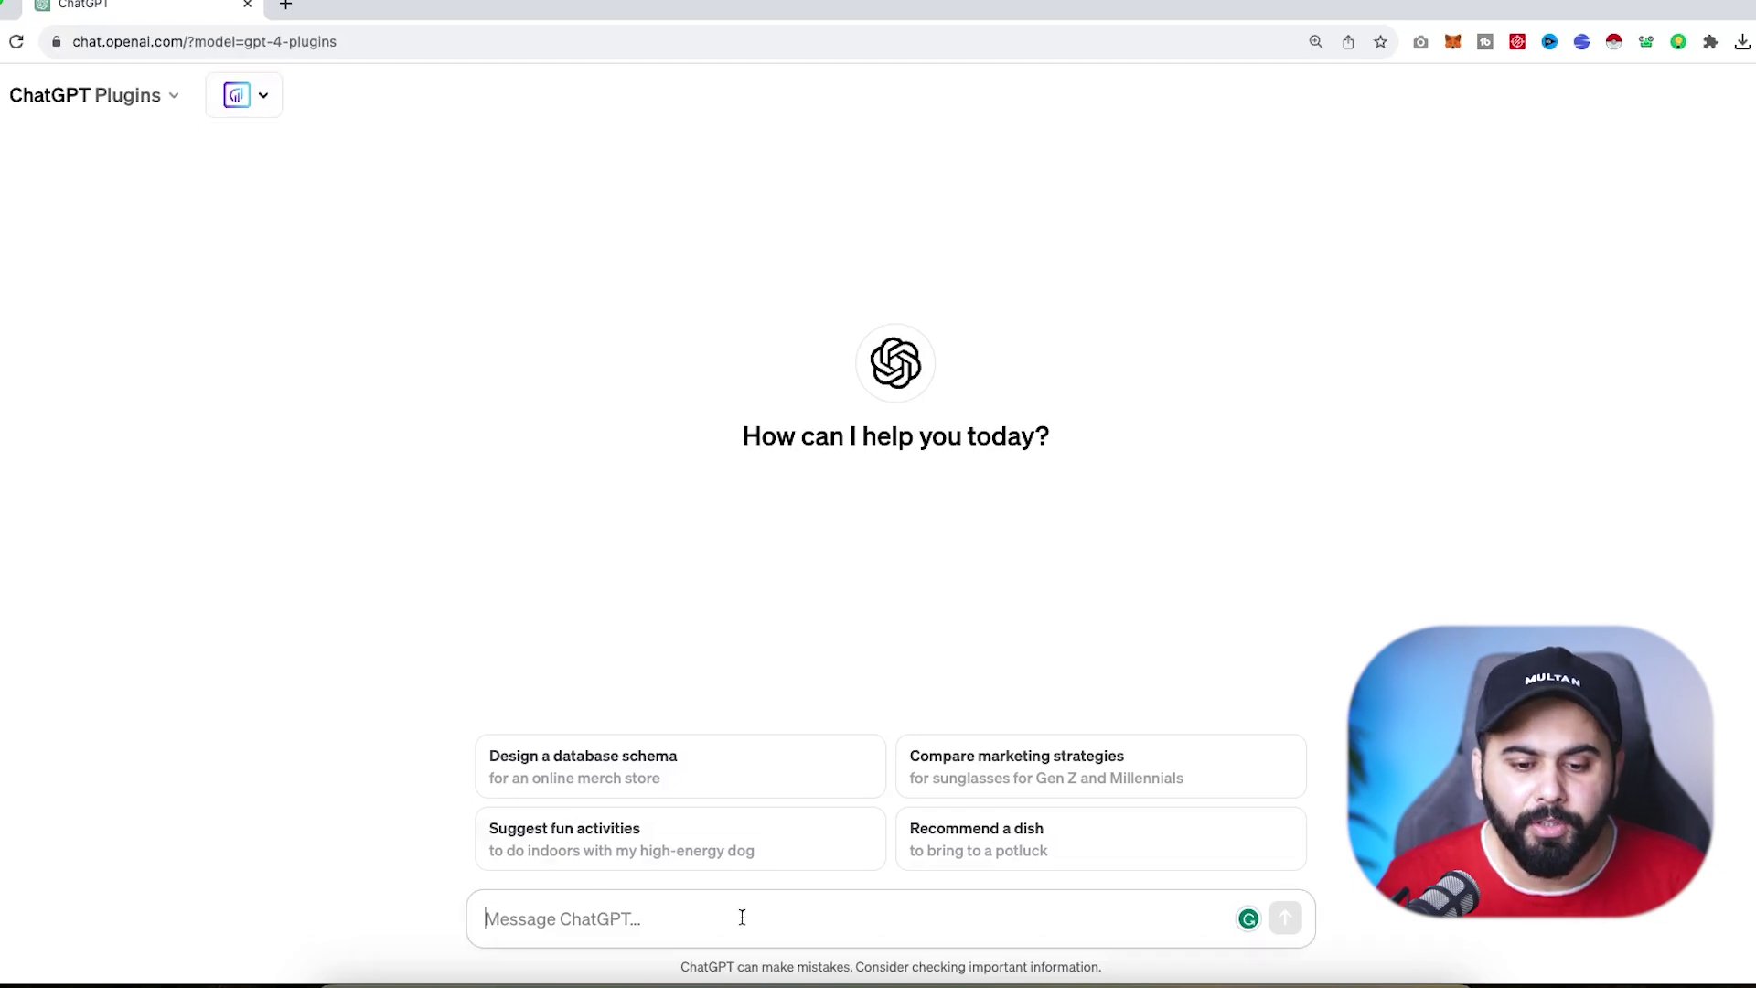
type("https://www.youtube.com/watch?v=t4ejFV6n4b8&pp=ygUFbWtiaGQ%3D")
key("shift+Return")
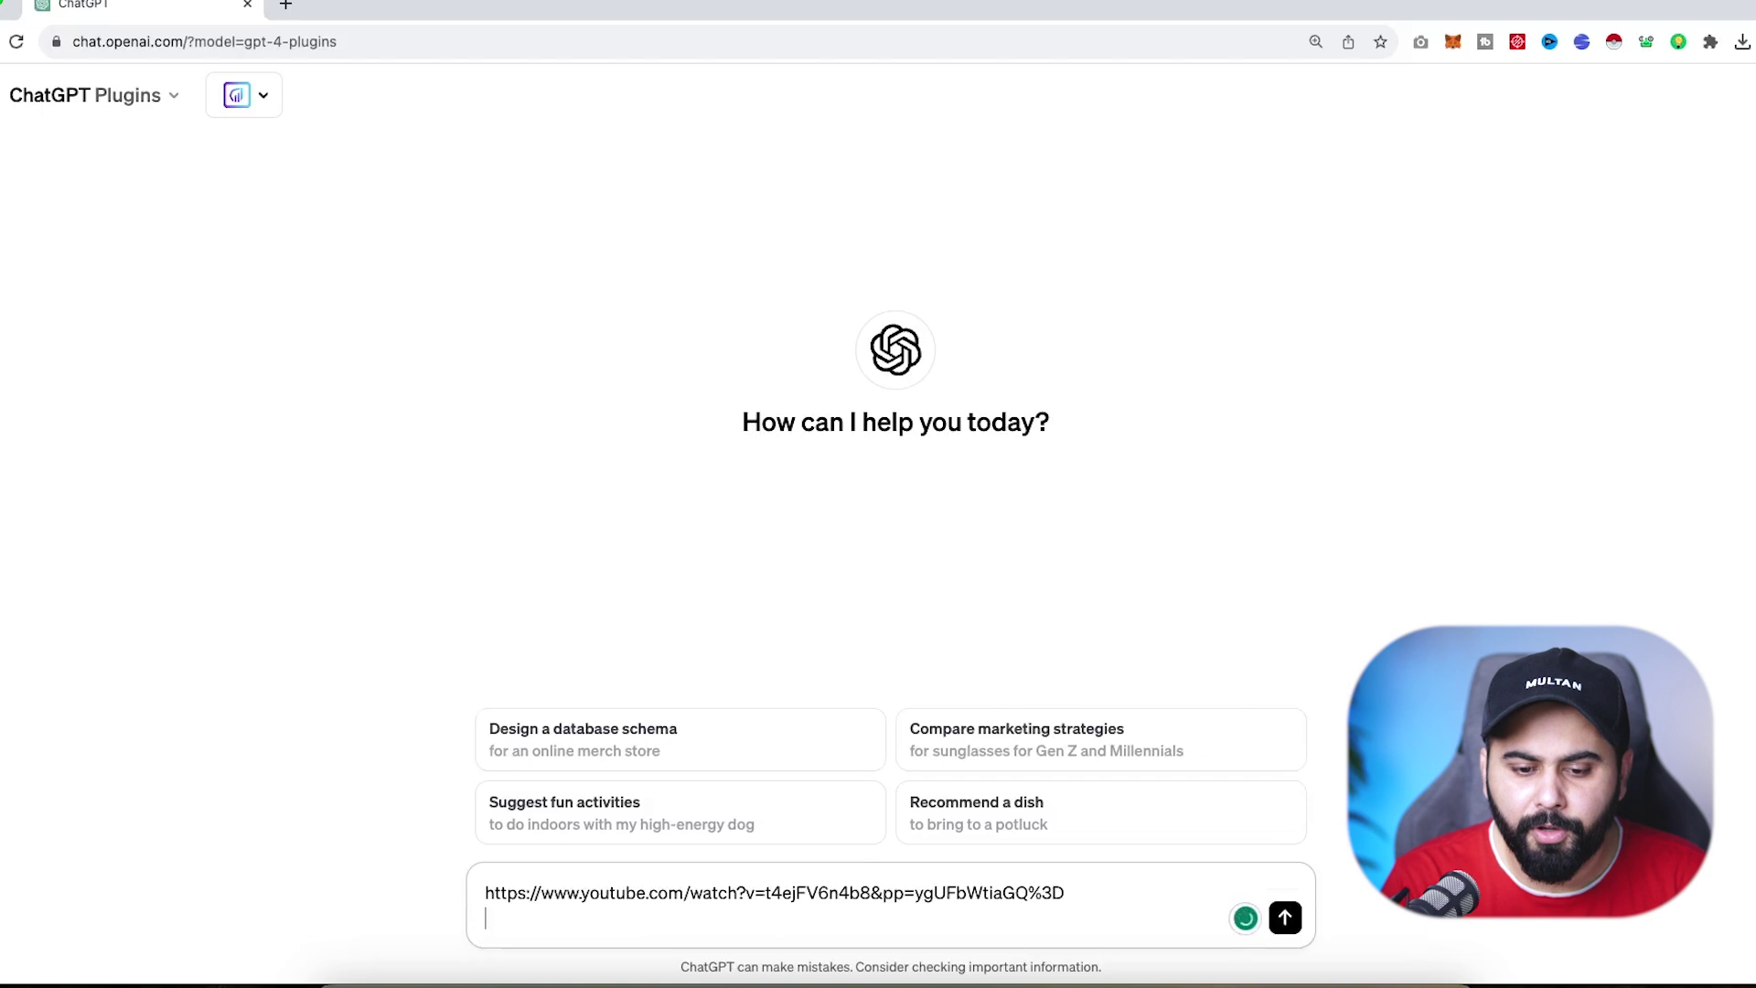
type("su")
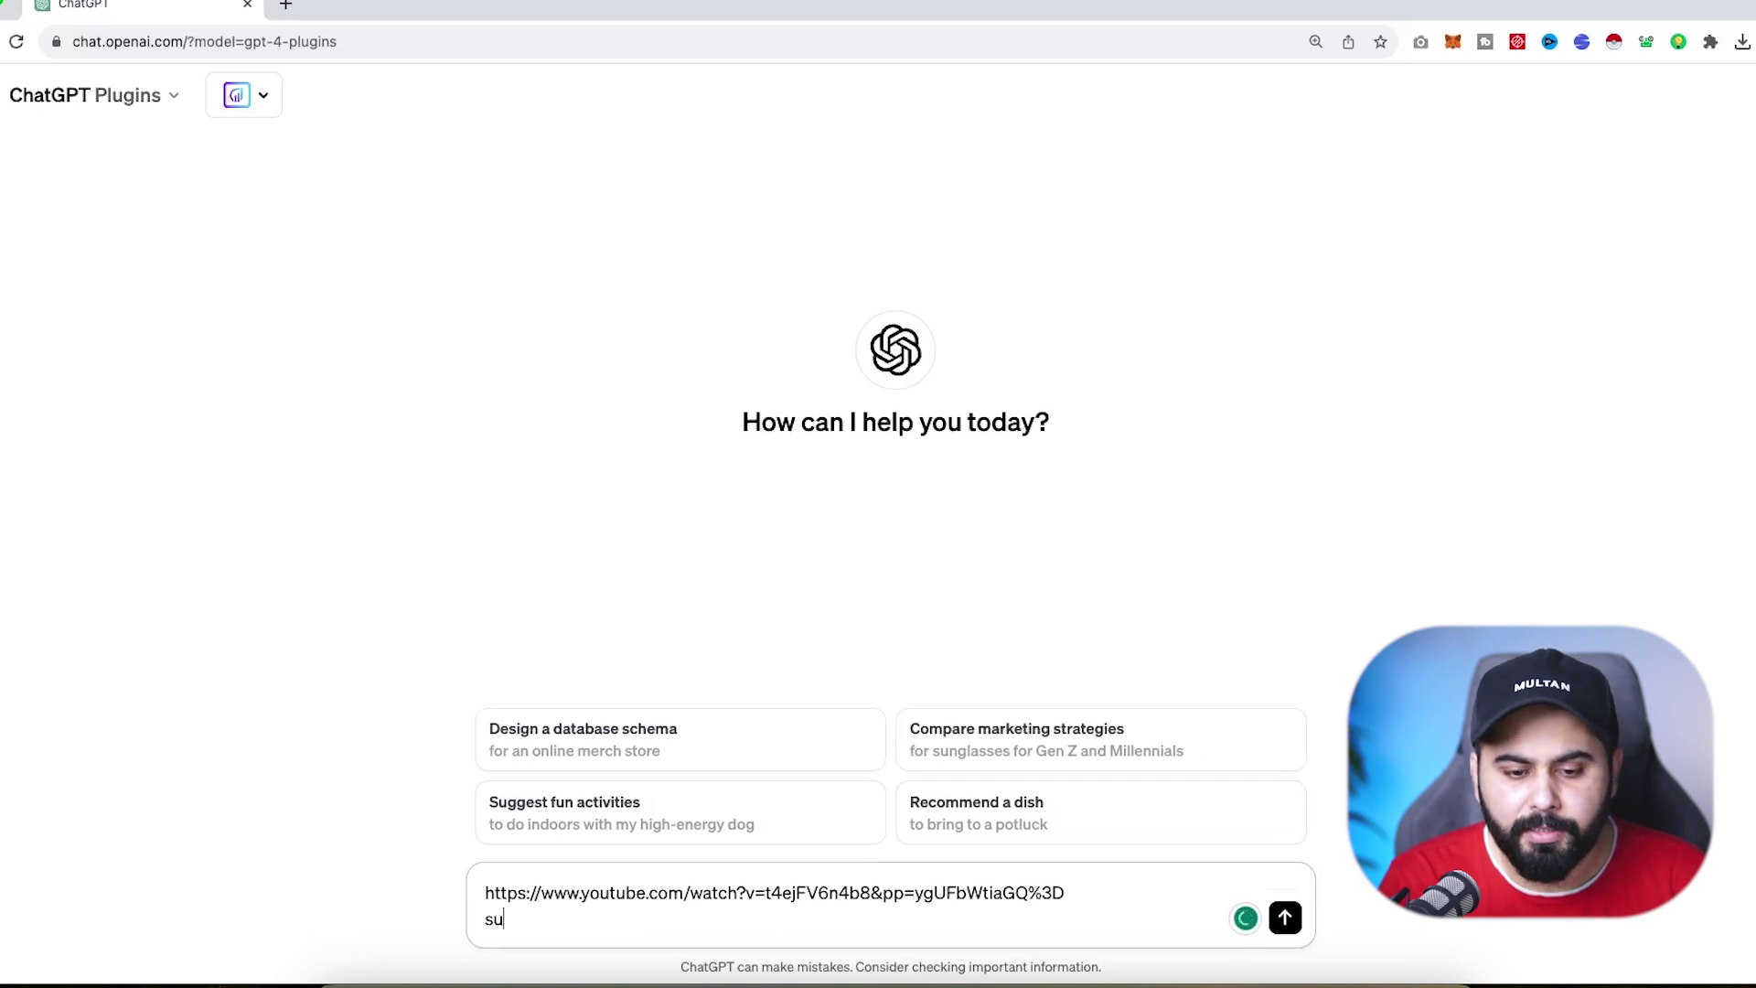
type("mmarize this video into an article.")
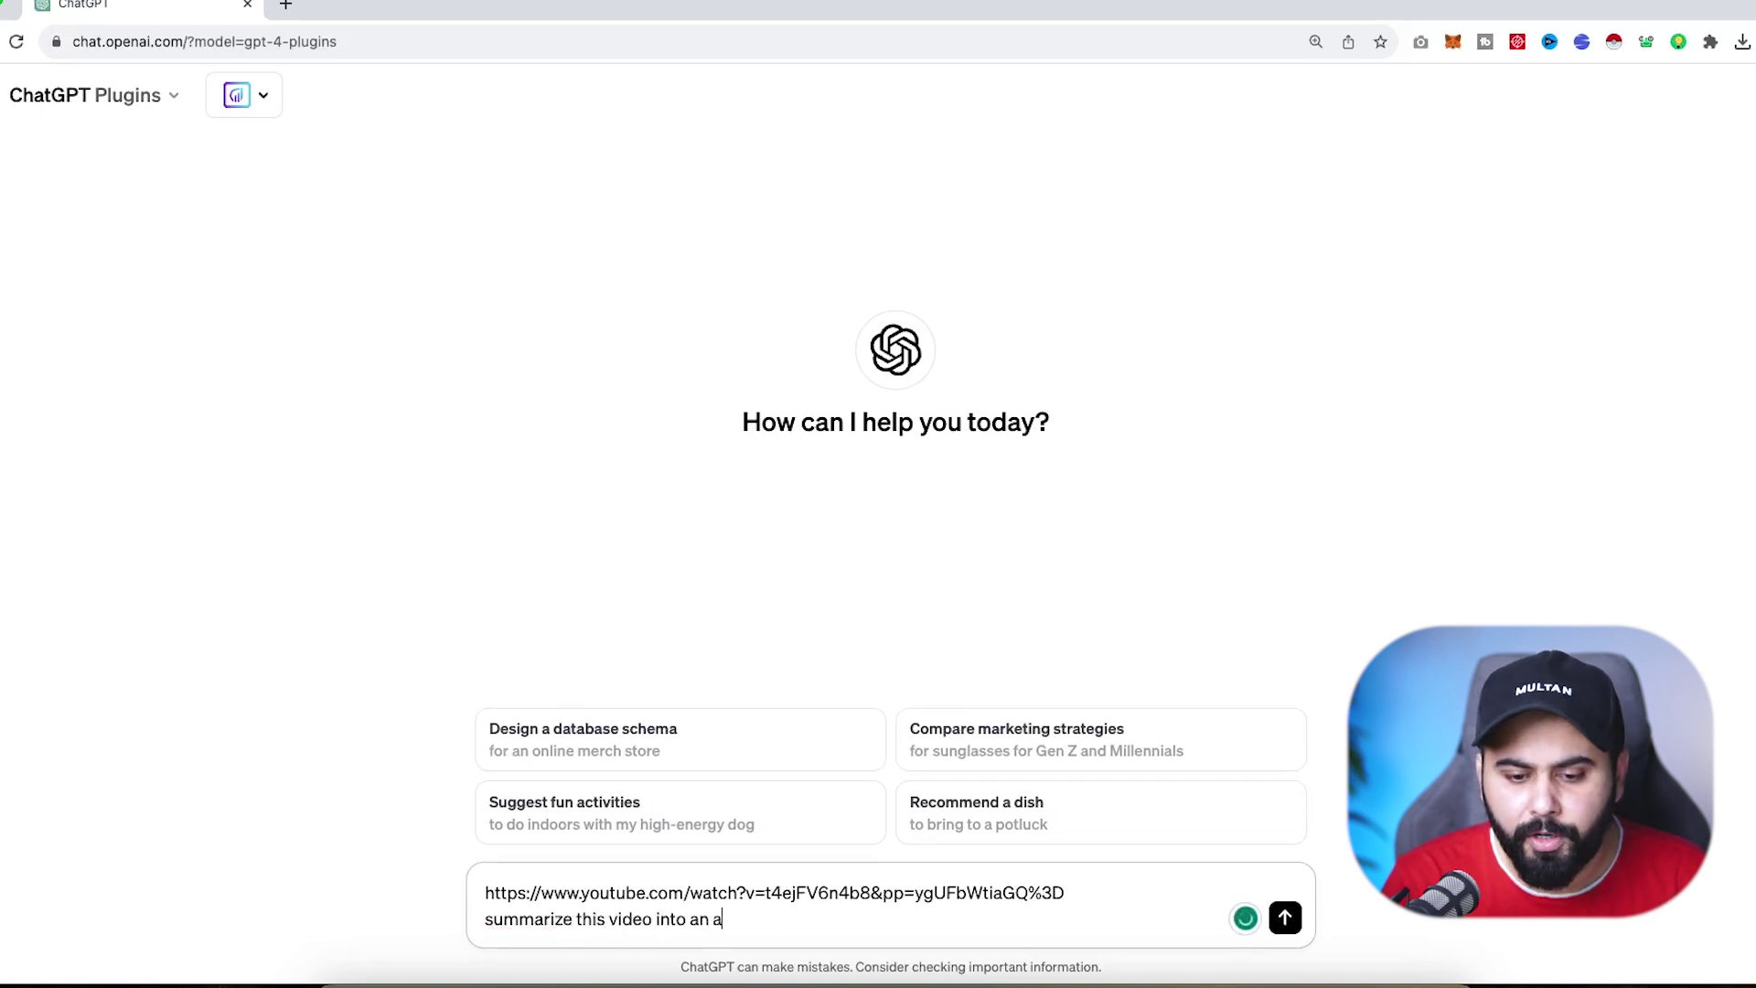
key("Return")
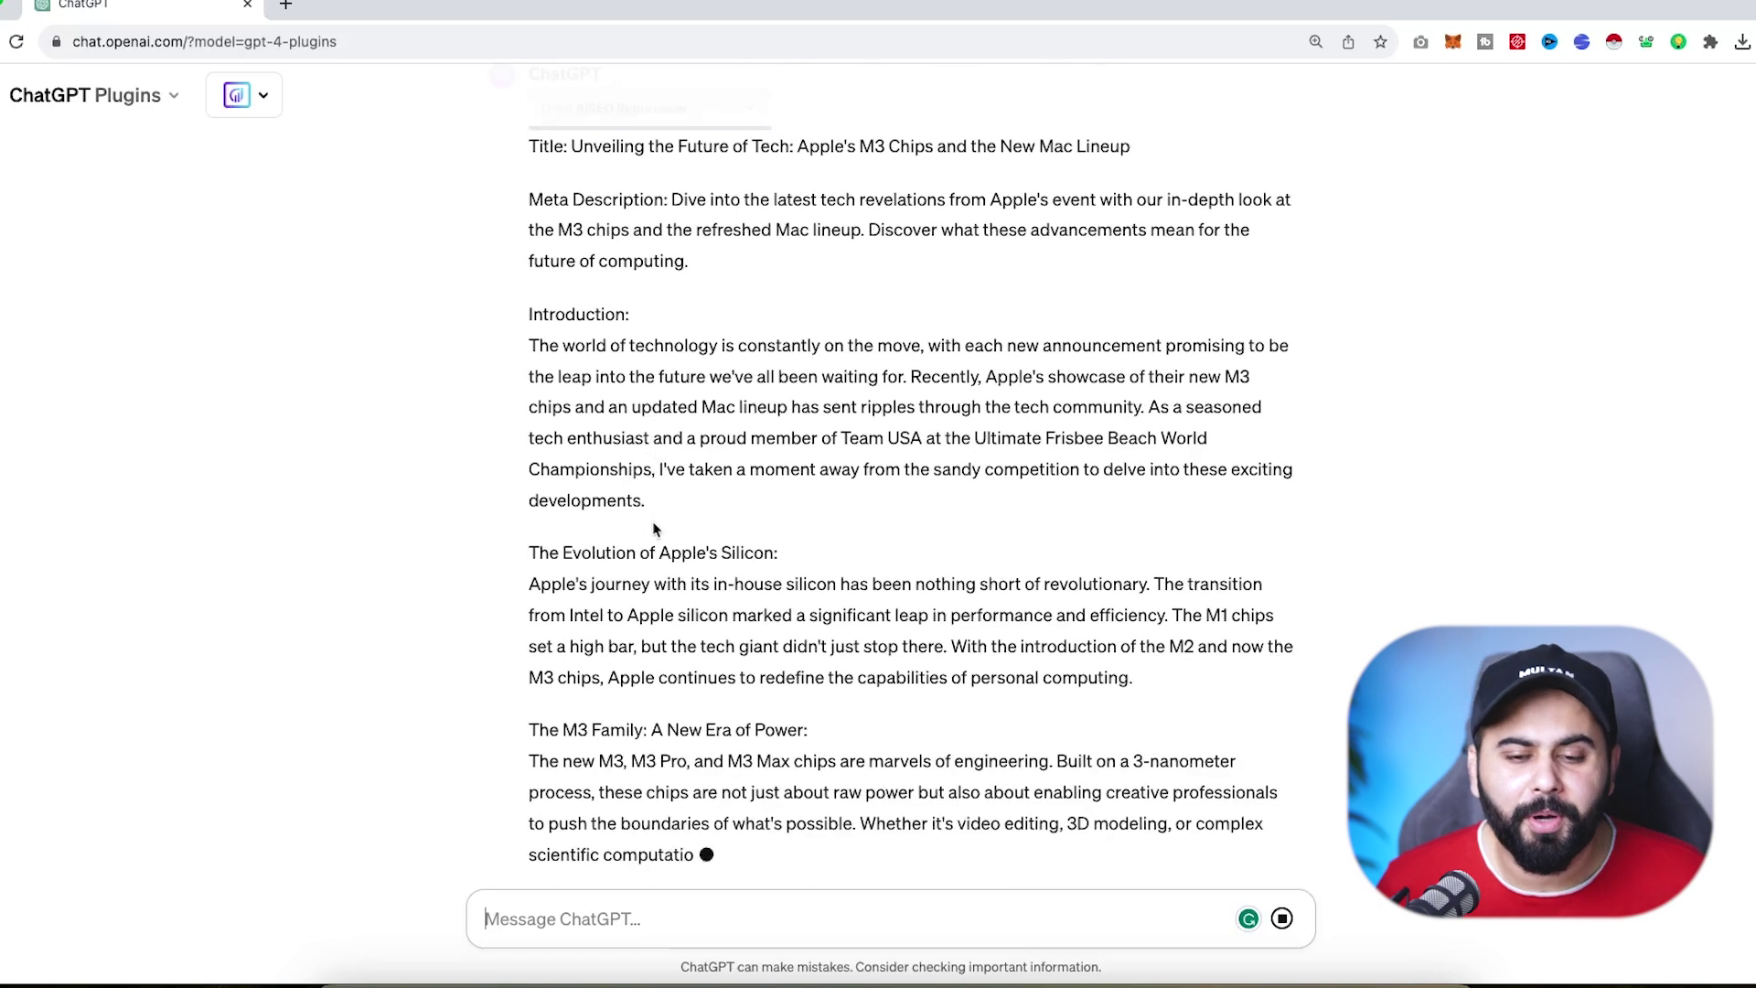
- Read through the generated article on Apple's M3 chips and the new Mac lineup
scroll(676, 558, "up", 3)
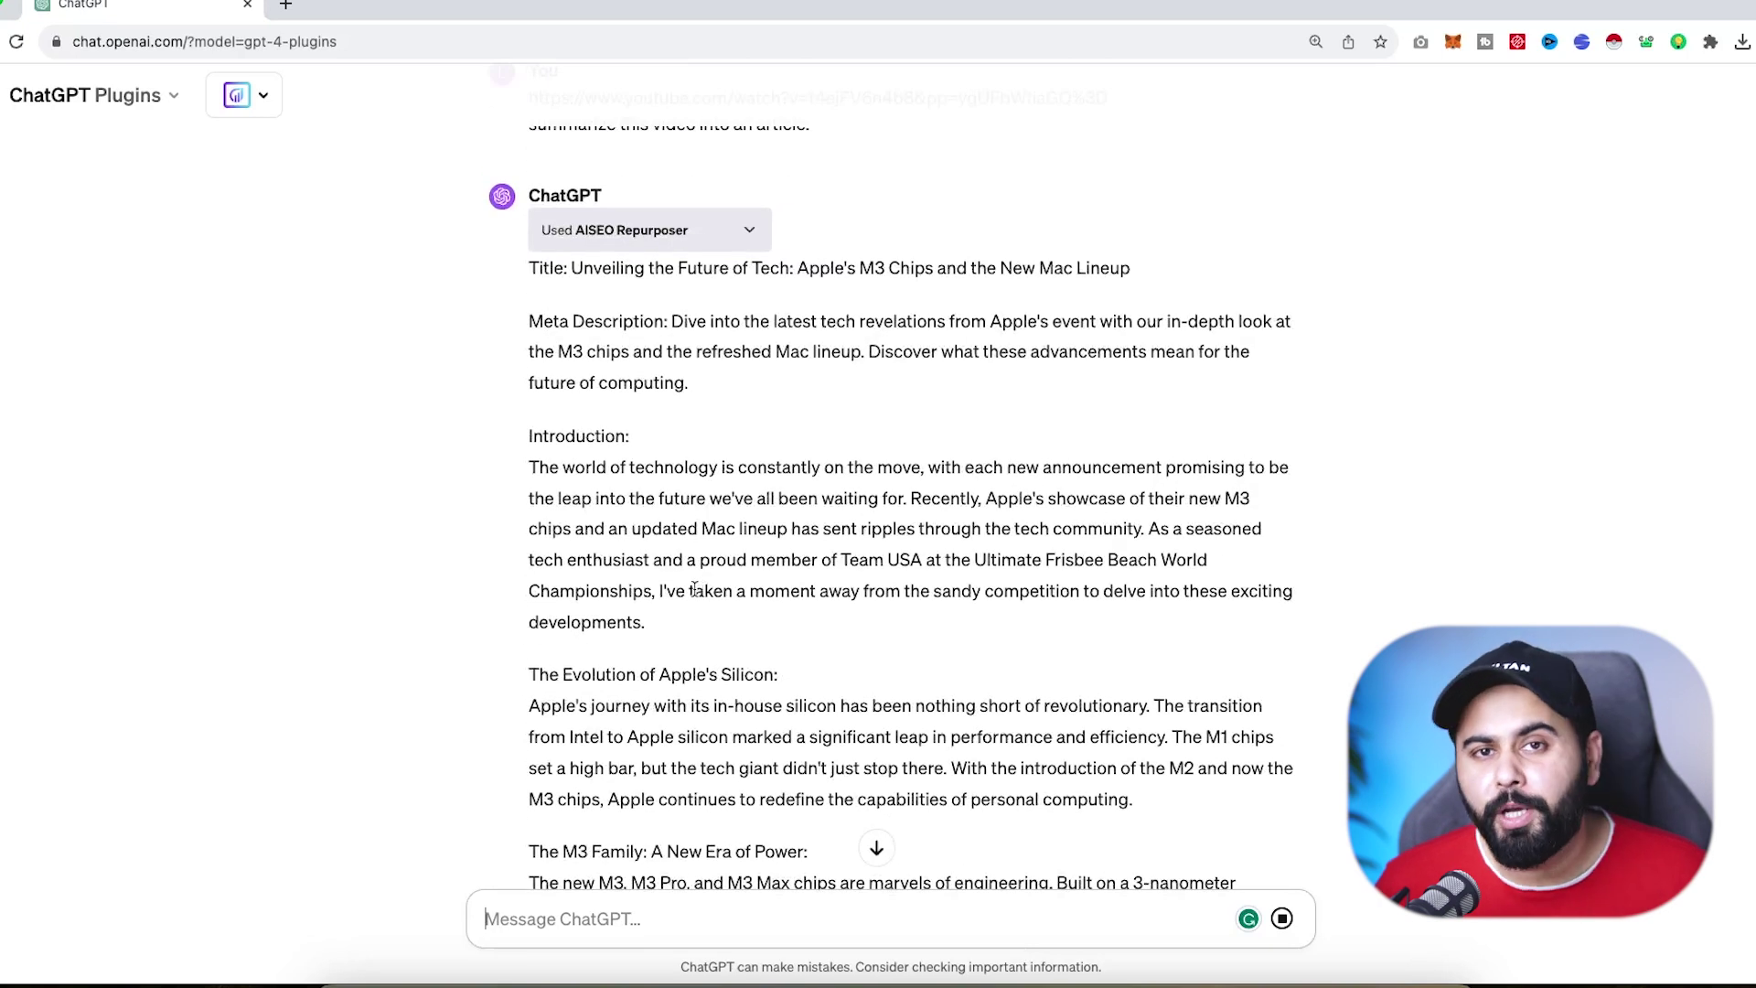
scroll(695, 590, "down", 5)
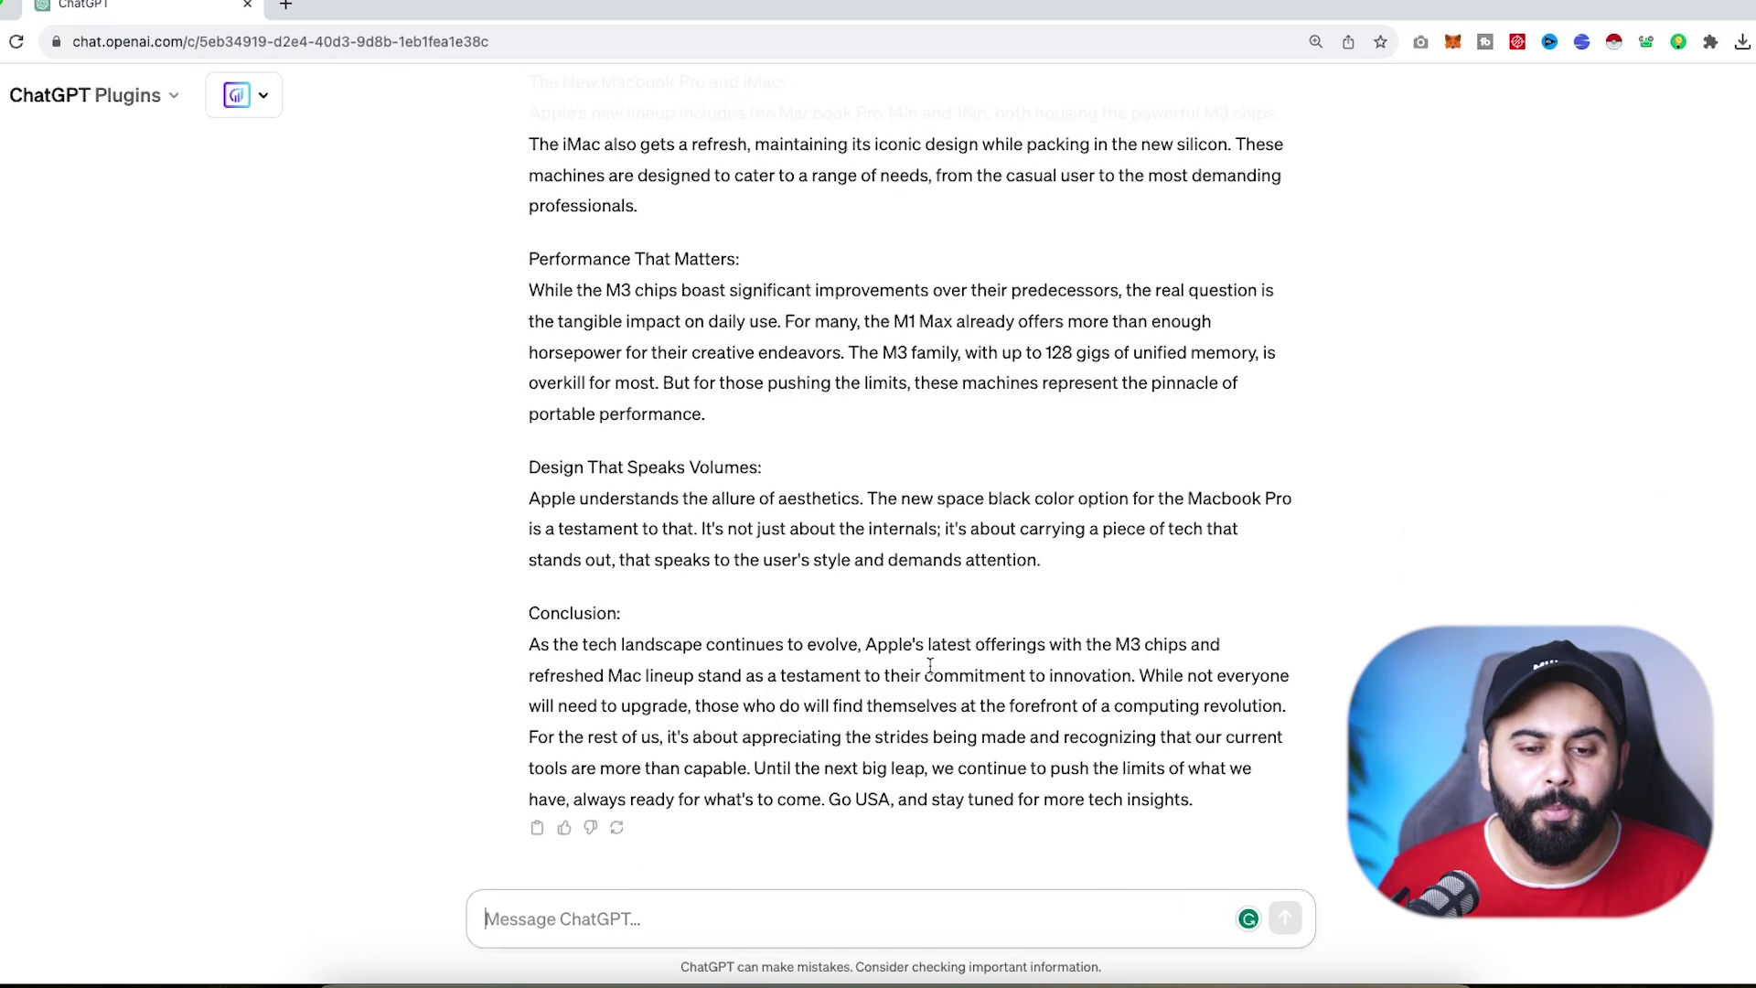
scroll(930, 665, "up", 10)
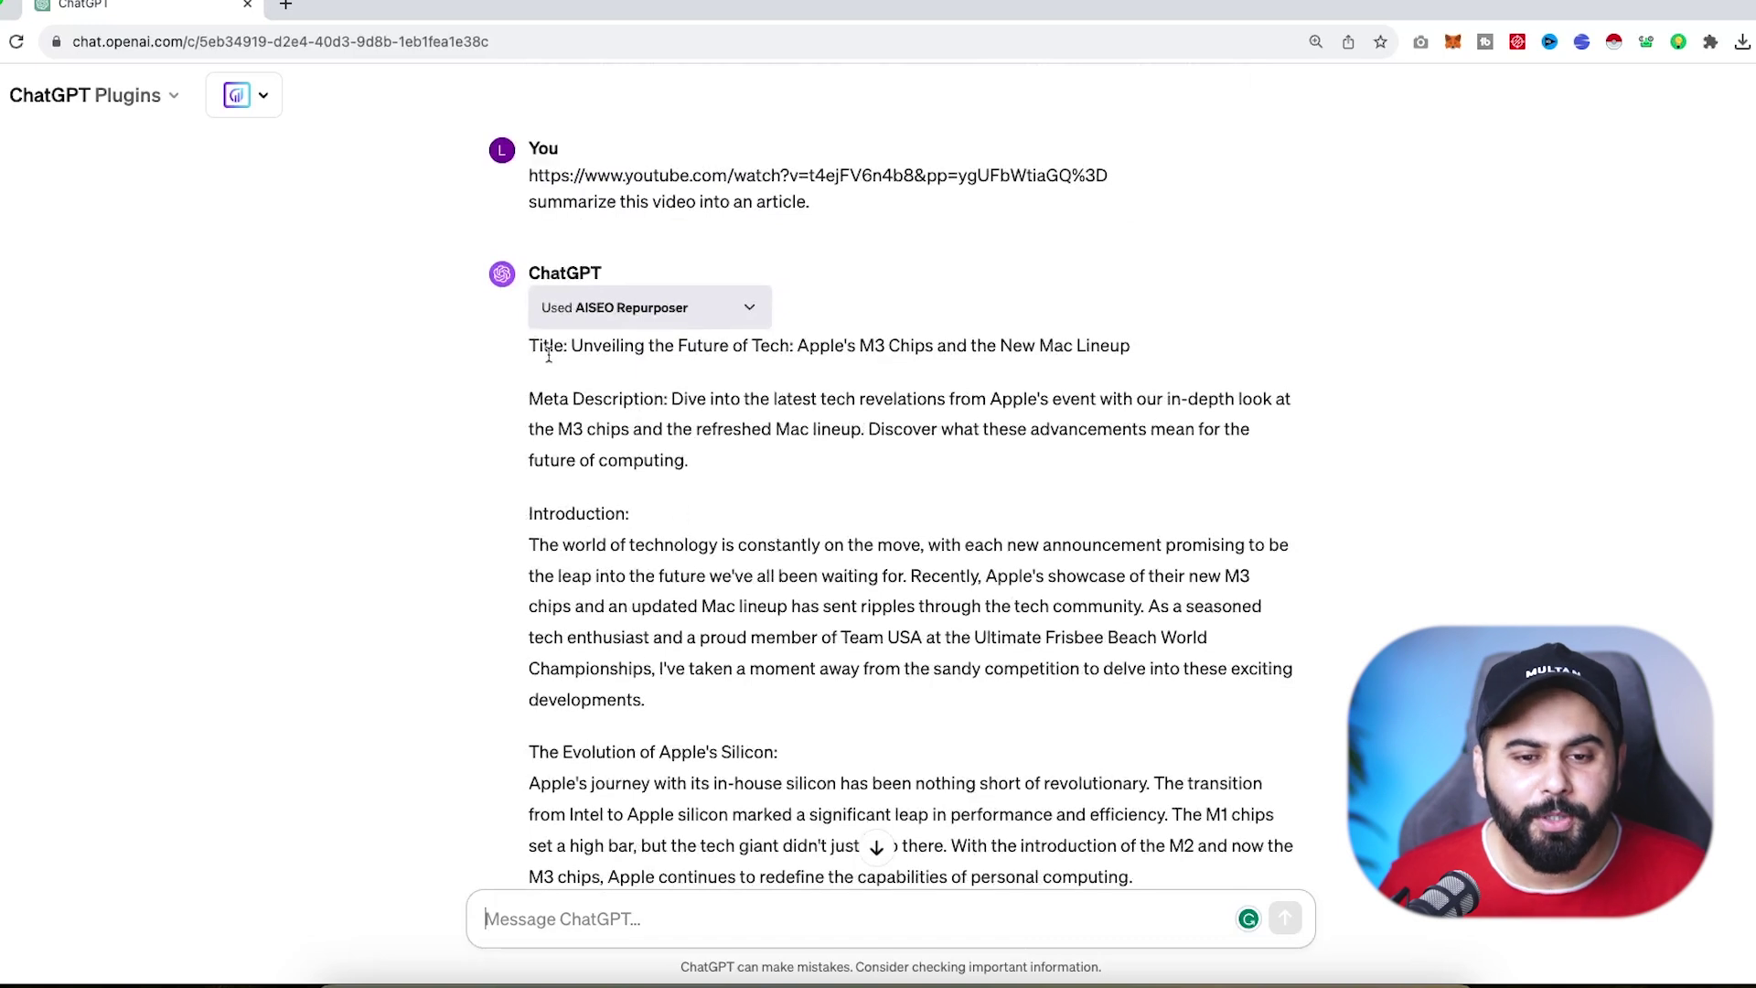
left_click_drag(548, 355, 977, 632)
scroll(1058, 658, "down", 6)
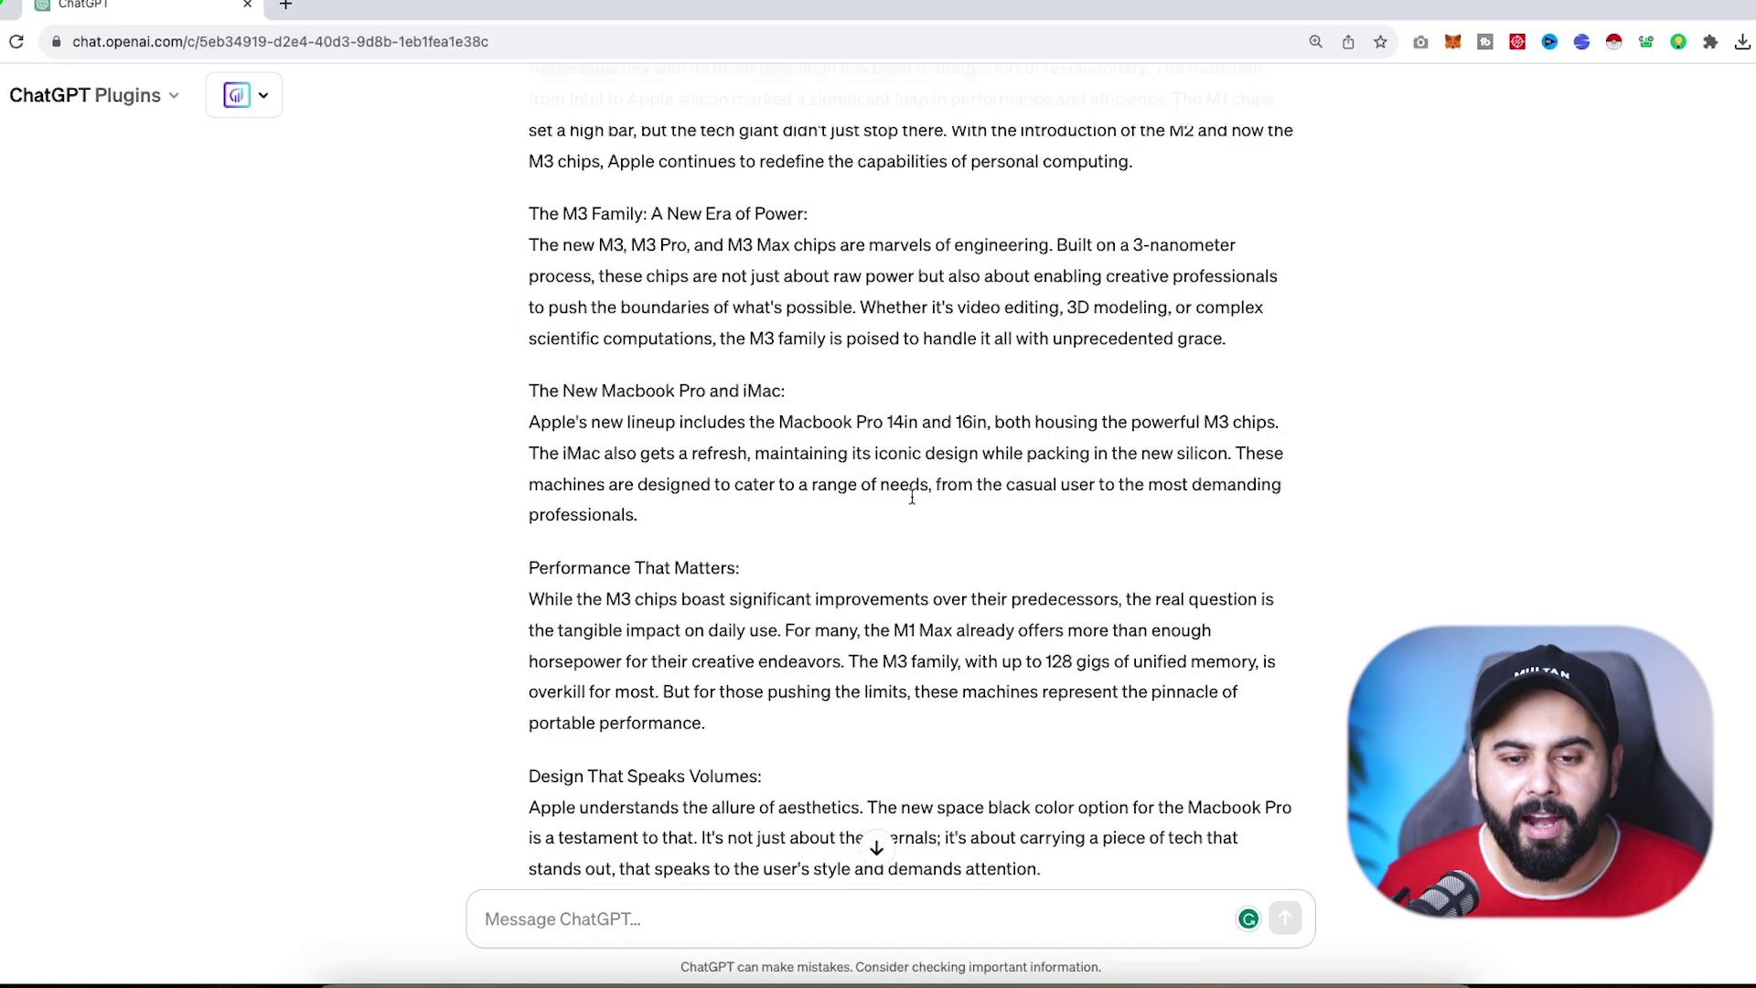
scroll(922, 491, "up", 4)
scroll(924, 434, "up", 3)
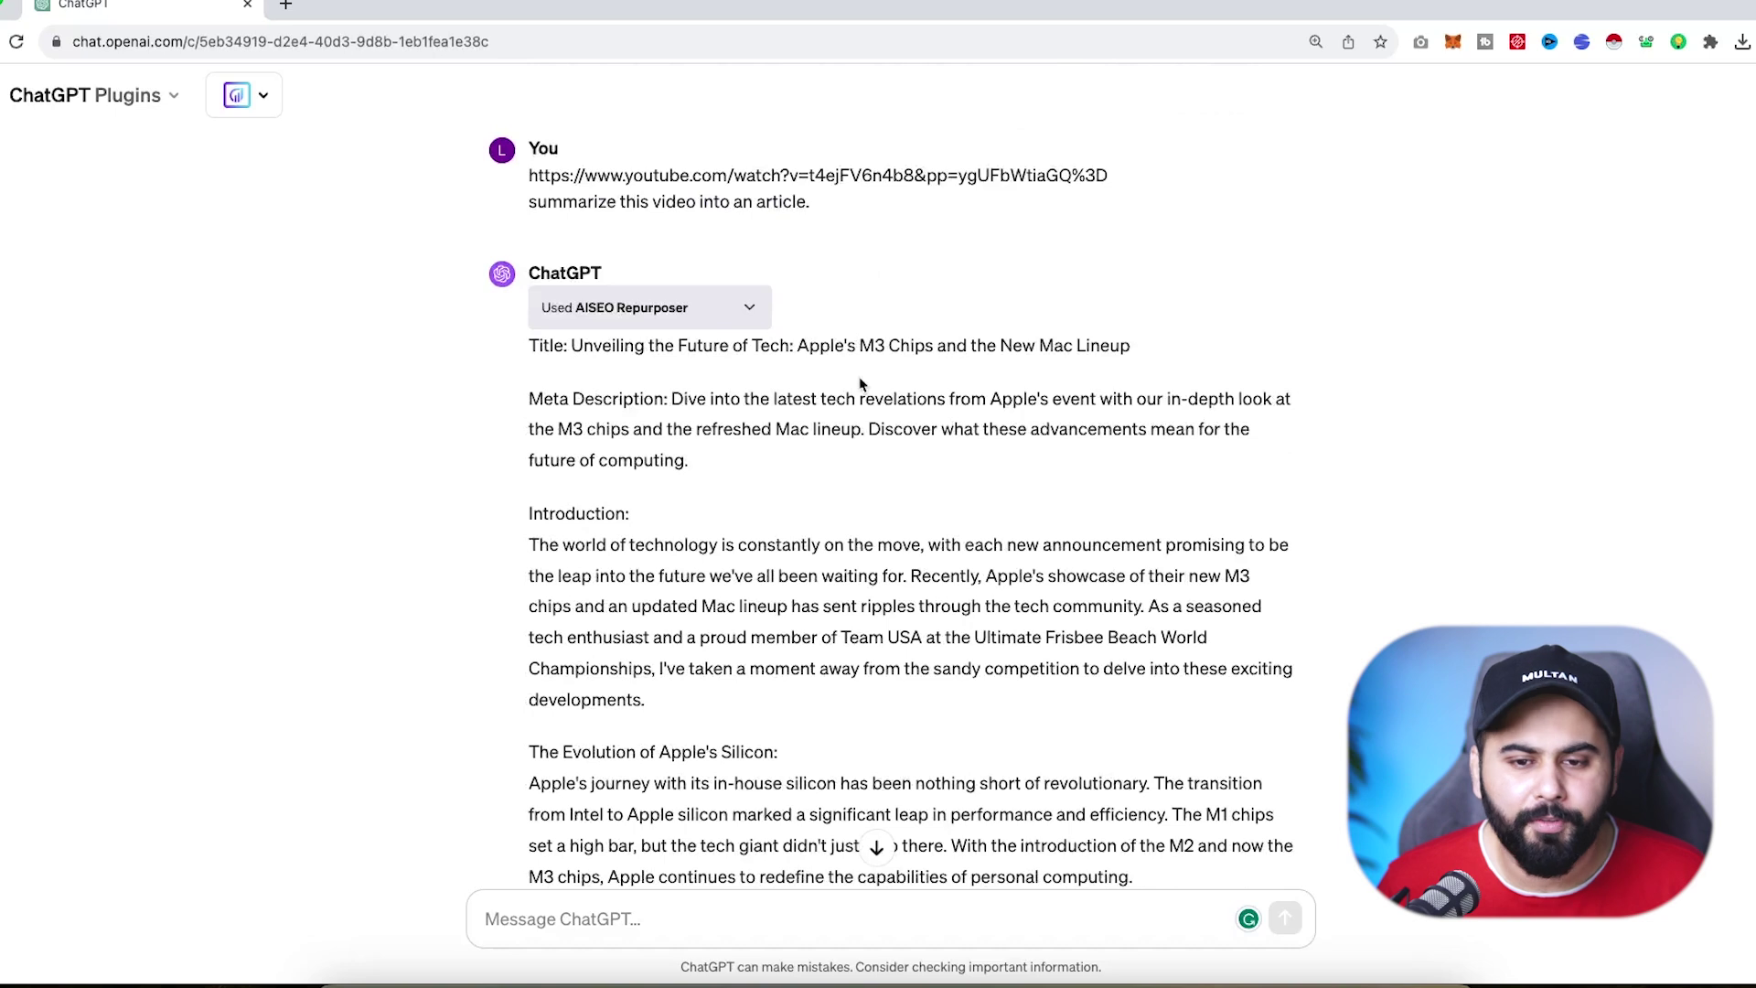